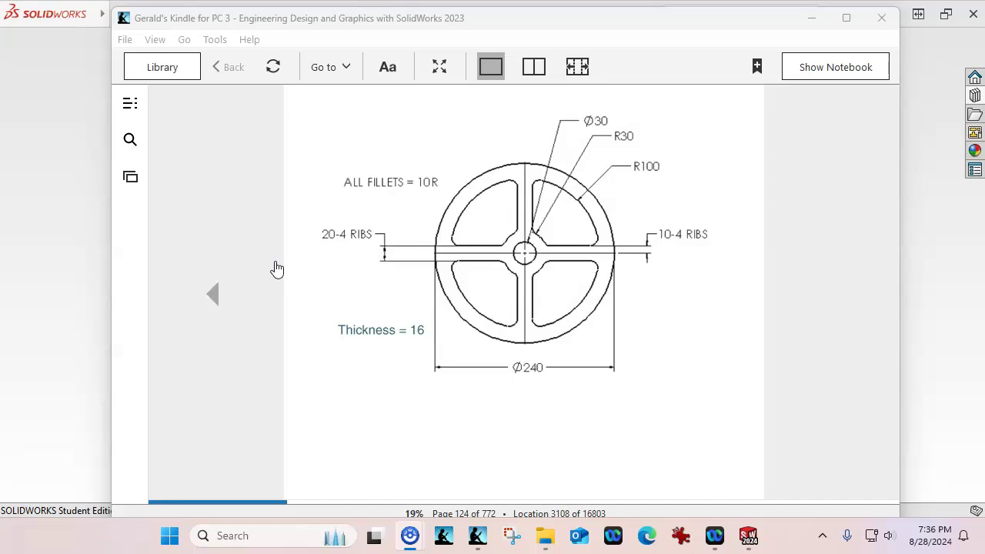
Review the ribbed wheel drawing in Kindle, then drag the Kindle window off screen
{"action": "left_click", "coordinate": [400, 313]}
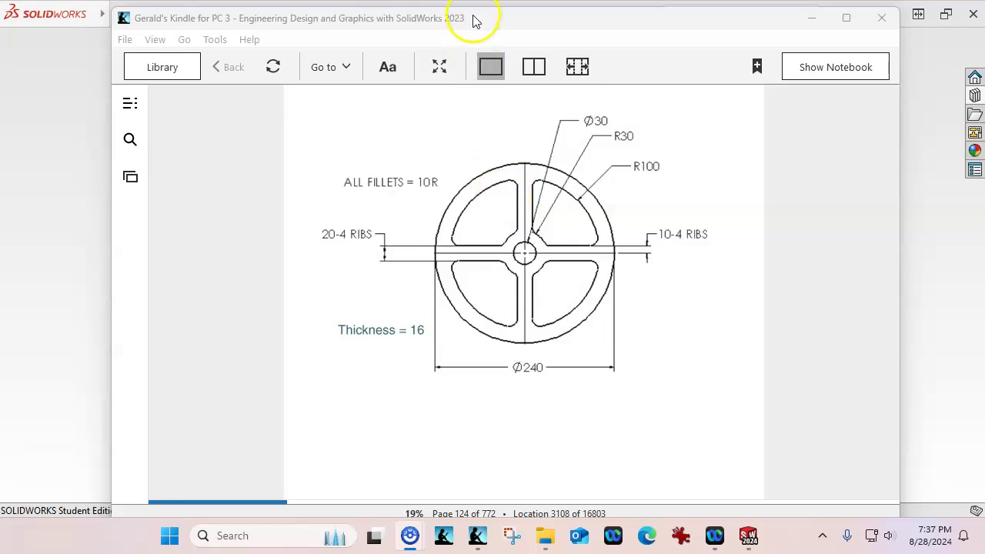
{"action": "left_click_drag", "start_coordinate": [473, 21], "coordinate": [984, 38]}
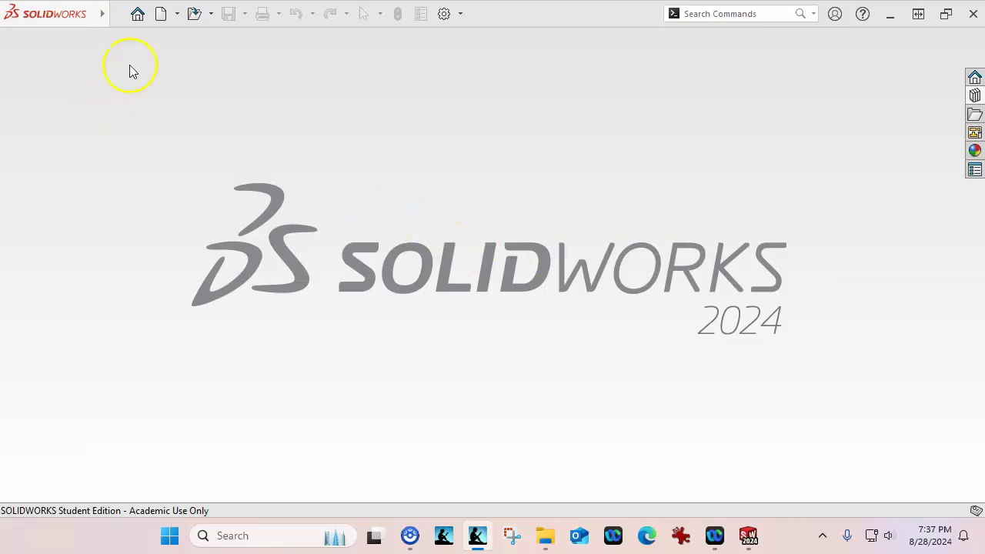
Create a new part from the inch part template
{"action": "left_click", "coordinate": [163, 14]}
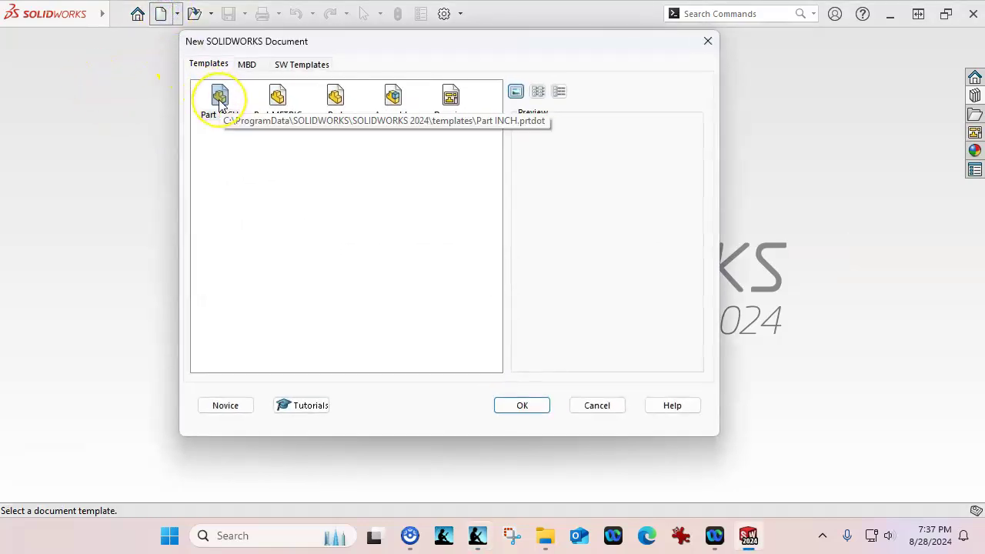
{"action": "left_click", "coordinate": [219, 104]}
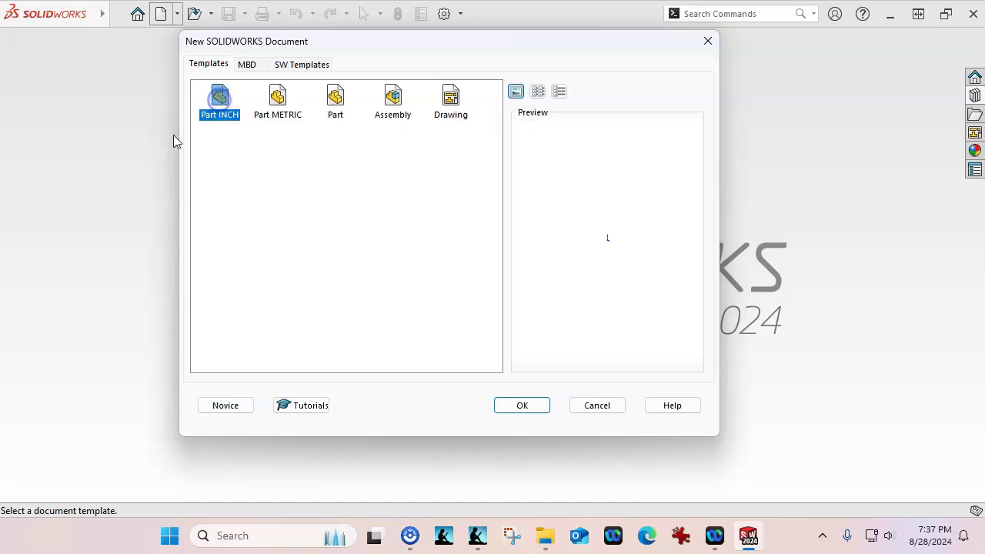
{"action": "double_click", "coordinate": [220, 104]}
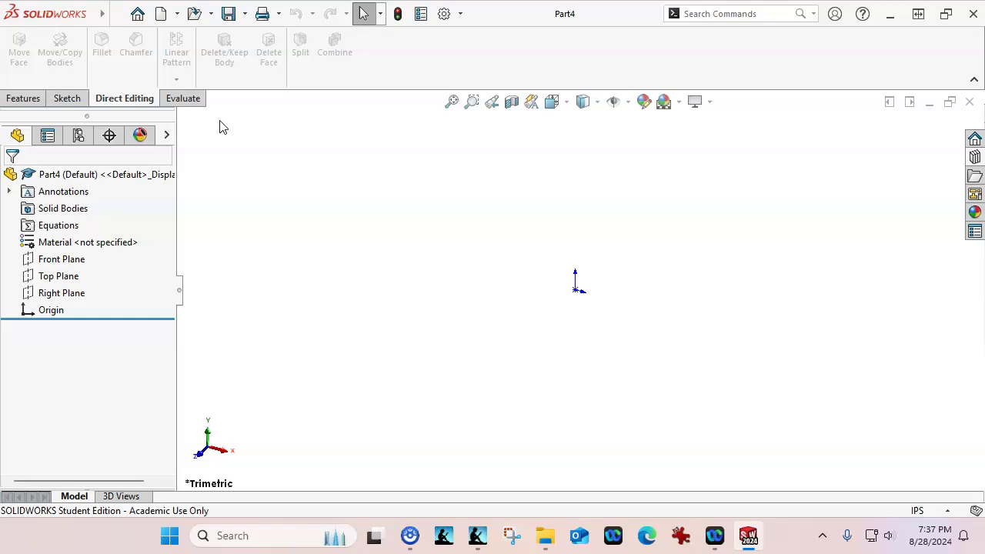
Start a sketch on the Front Plane and begin a circle centred on the origin
{"action": "left_click", "coordinate": [76, 259]}
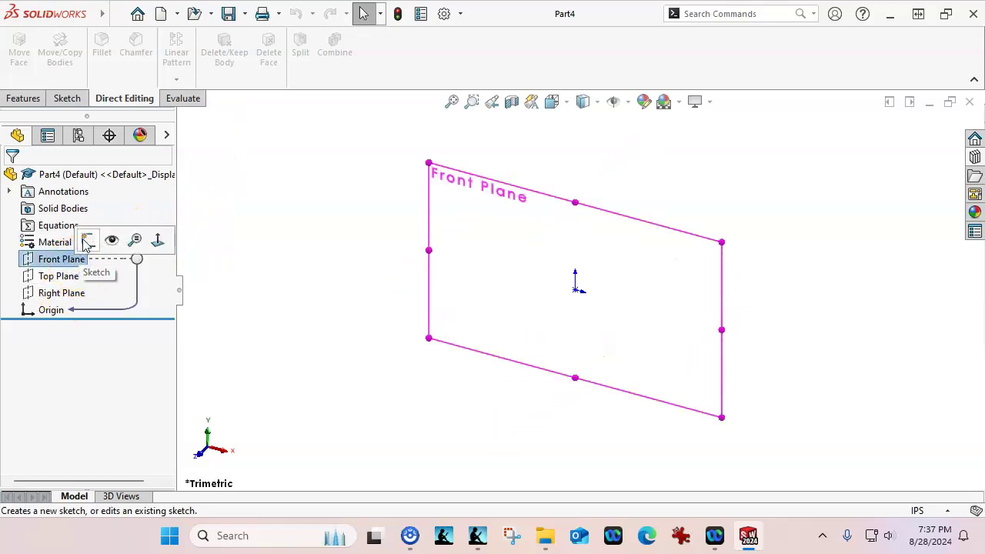
{"action": "left_click", "coordinate": [87, 241]}
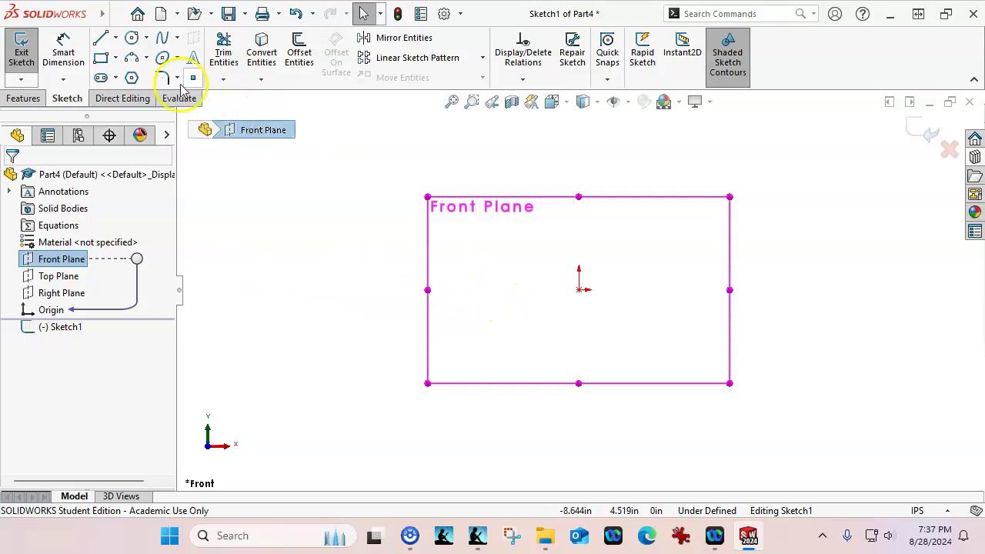
{"action": "left_click", "coordinate": [131, 38]}
{"action": "left_click", "coordinate": [578, 290]}
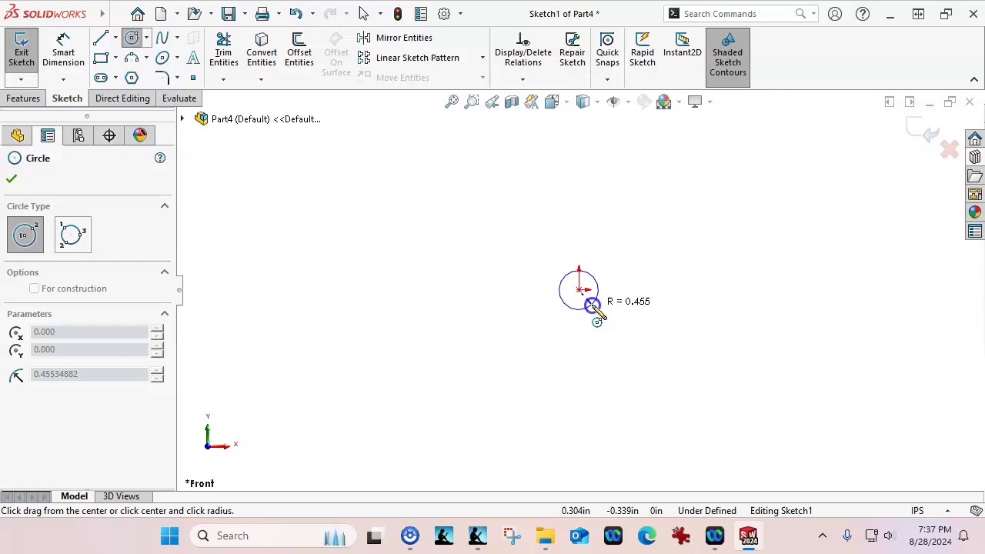
Finish the origin circle and dimension its diameter to 240
{"action": "left_click", "coordinate": [620, 352]}
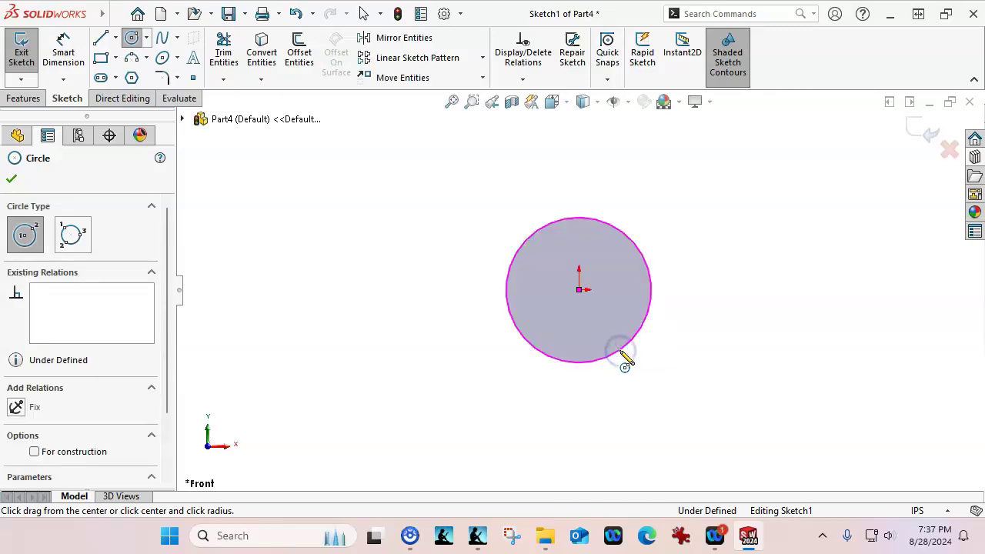
{"action": "right_click", "coordinate": [589, 325]}
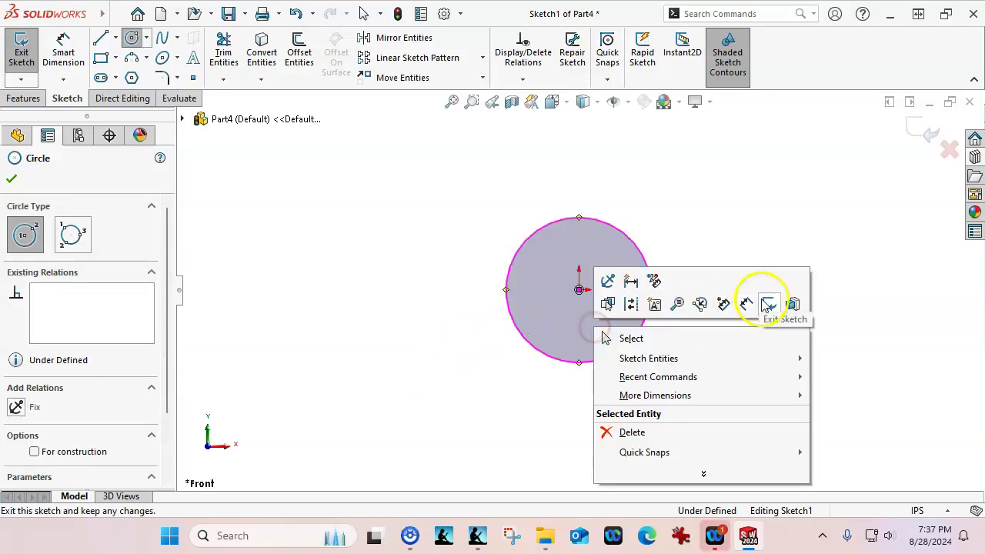
{"action": "left_click", "coordinate": [750, 300]}
{"action": "left_click", "coordinate": [636, 344]}
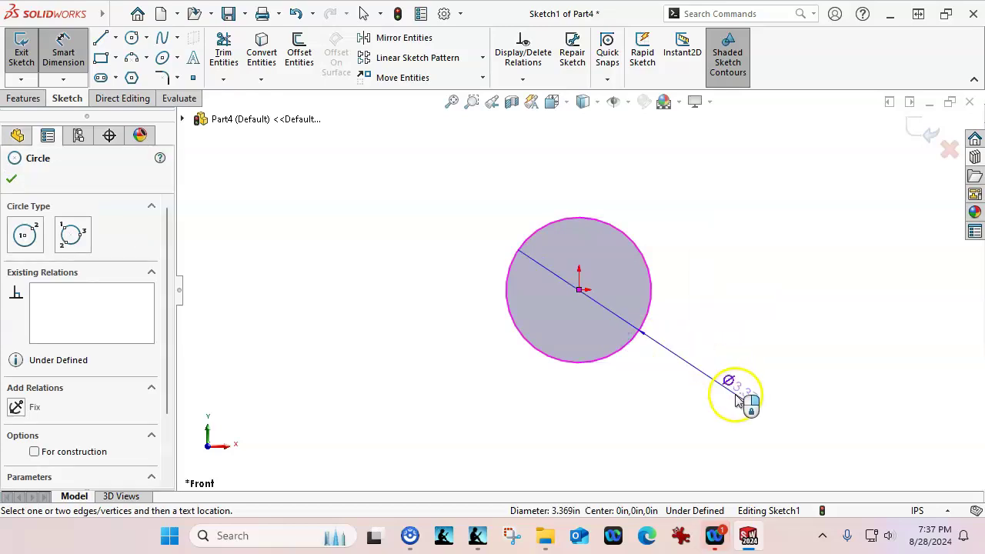
{"action": "left_click", "coordinate": [742, 390]}
{"action": "type", "text": "240"}
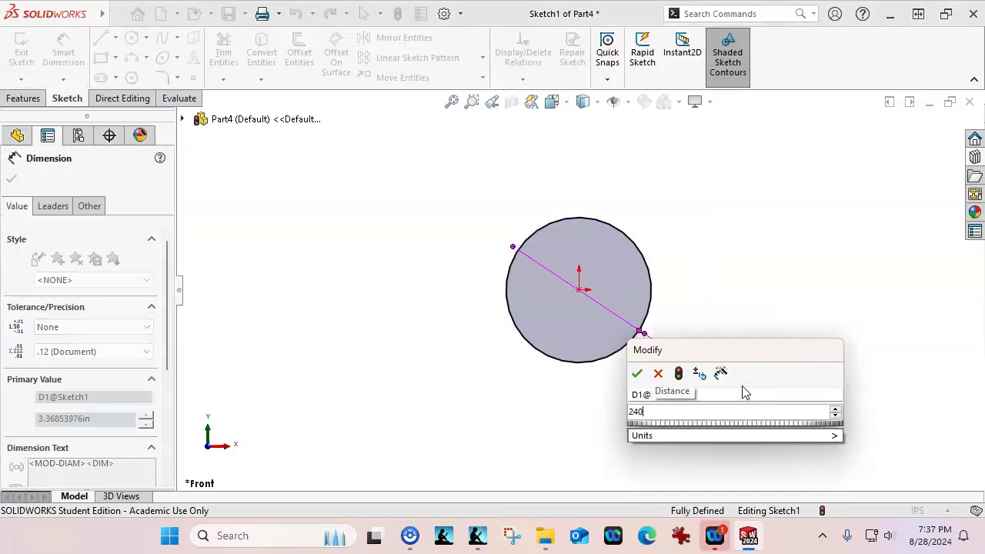
{"action": "key", "text": "Return"}
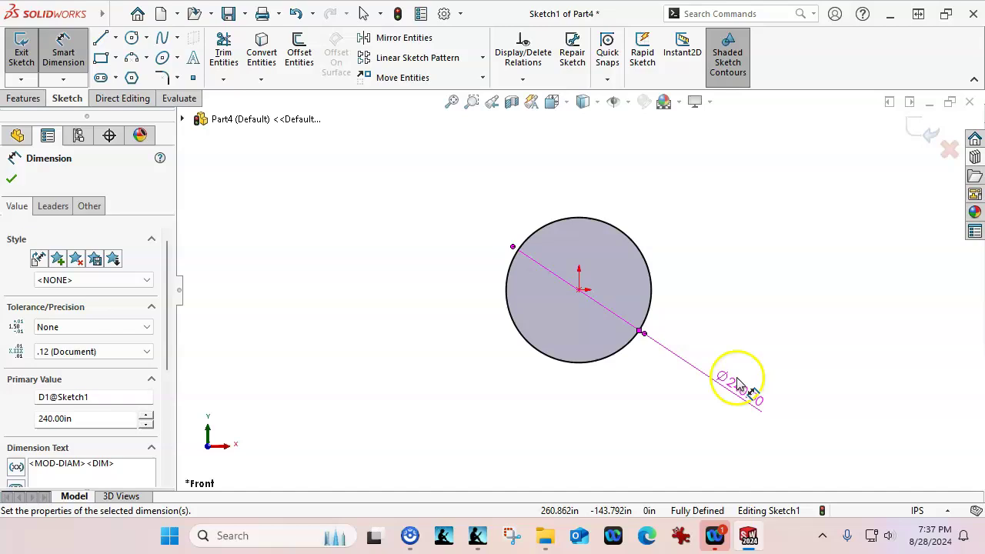
{"action": "left_click_drag", "start_coordinate": [738, 382], "coordinate": [702, 336]}
{"action": "scroll", "coordinate": [676, 293], "scroll_direction": "down", "scroll_amount": 1}
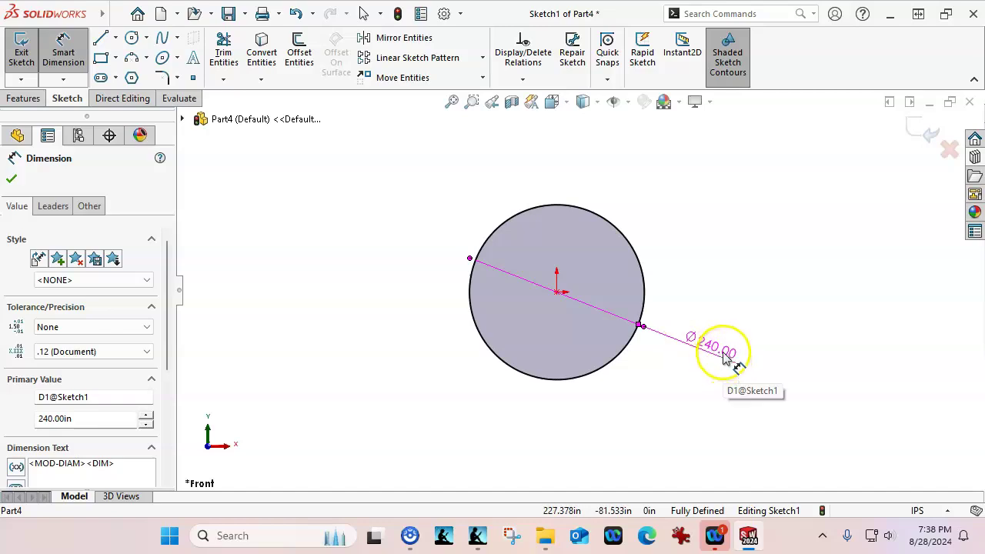
{"action": "scroll", "coordinate": [507, 204], "scroll_direction": "down", "scroll_amount": 1}
Draw a smaller concentric circle at the origin and dimension it to Ø60
{"action": "left_click", "coordinate": [133, 37]}
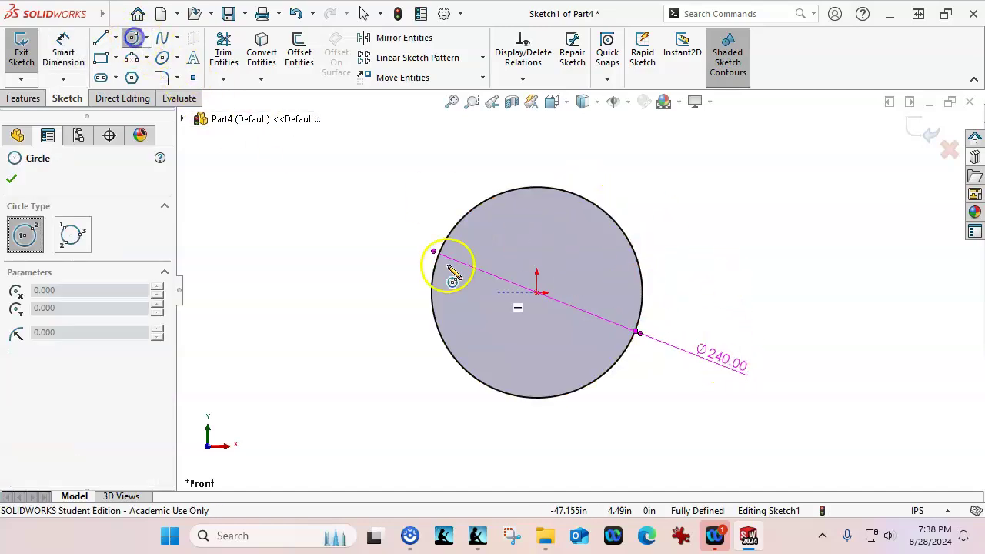
{"action": "left_click_drag", "start_coordinate": [536, 292], "coordinate": [569, 327]}
{"action": "right_click", "coordinate": [714, 319]}
{"action": "left_click", "coordinate": [721, 302]}
{"action": "left_click", "coordinate": [570, 286]}
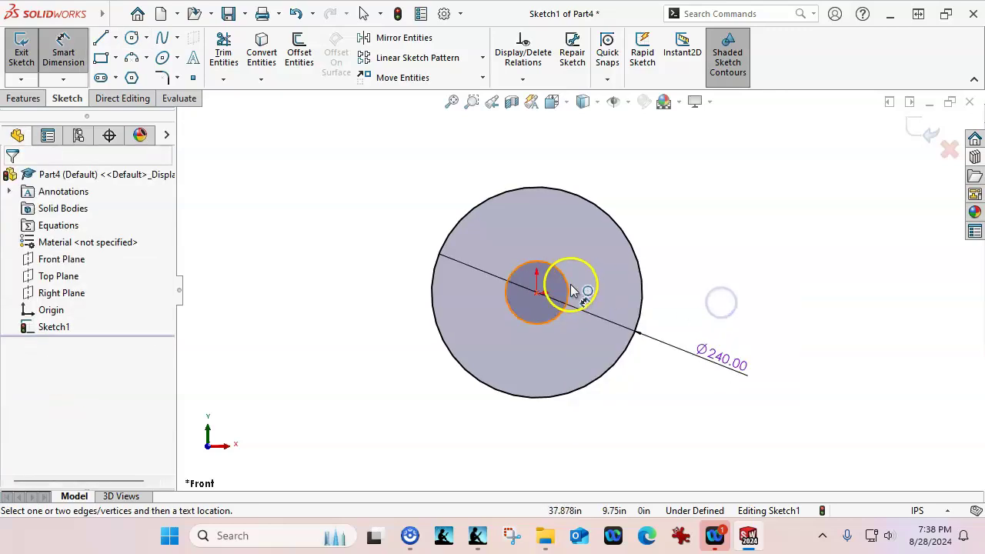
{"action": "left_click", "coordinate": [570, 286]}
{"action": "left_click", "coordinate": [746, 280]}
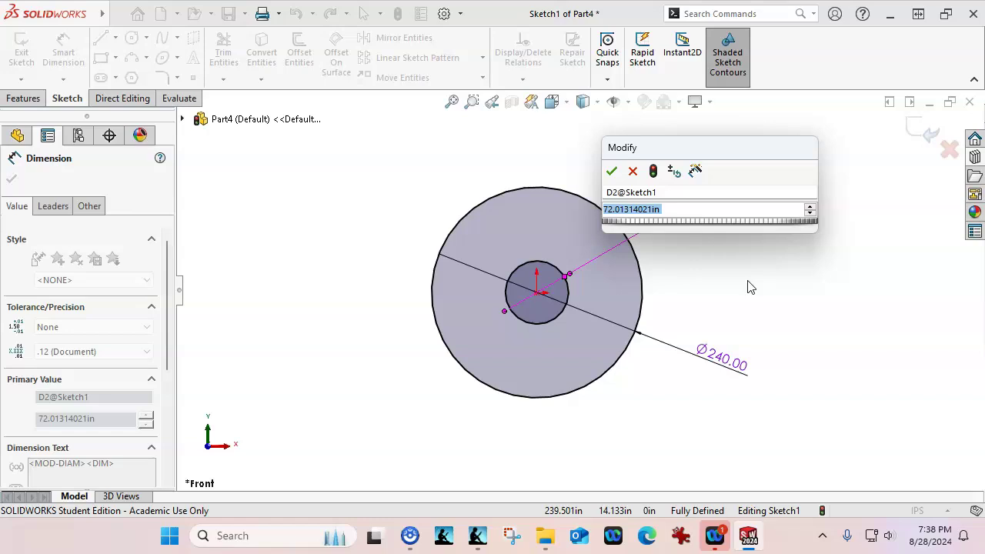
{"action": "type", "text": "60"}
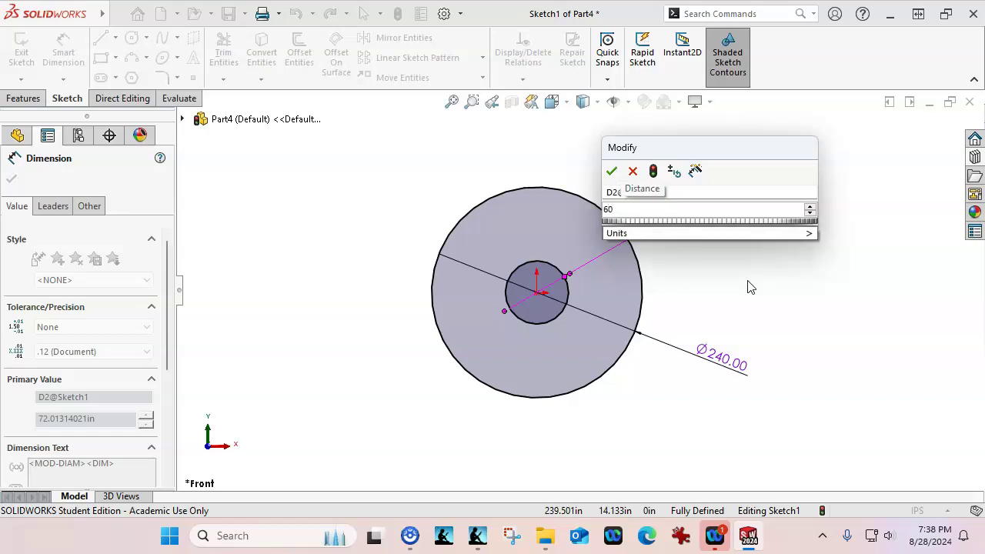
{"action": "key", "text": "Return"}
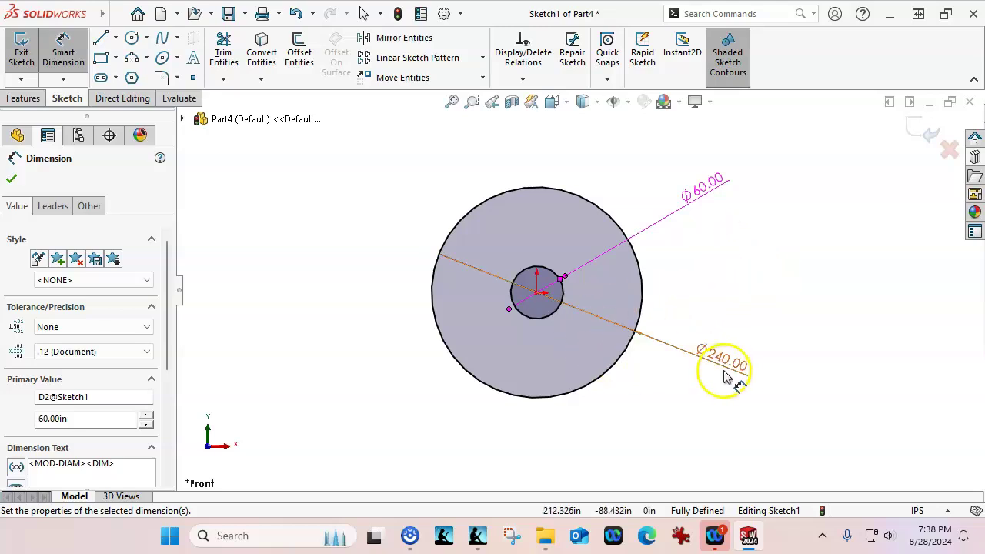
Move the Ø240.00 label up beside Ø60.00 and finish dimensioning
{"action": "left_click_drag", "start_coordinate": [724, 368], "coordinate": [672, 182]}
{"action": "scroll", "coordinate": [666, 247], "scroll_direction": "down", "scroll_amount": 2}
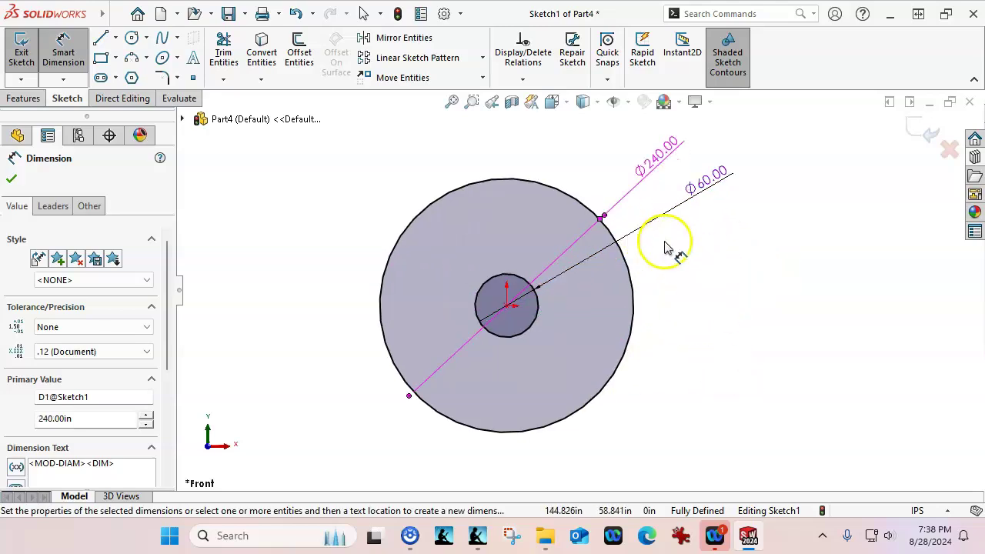
{"action": "right_click", "coordinate": [725, 242]}
{"action": "left_click", "coordinate": [801, 293]}
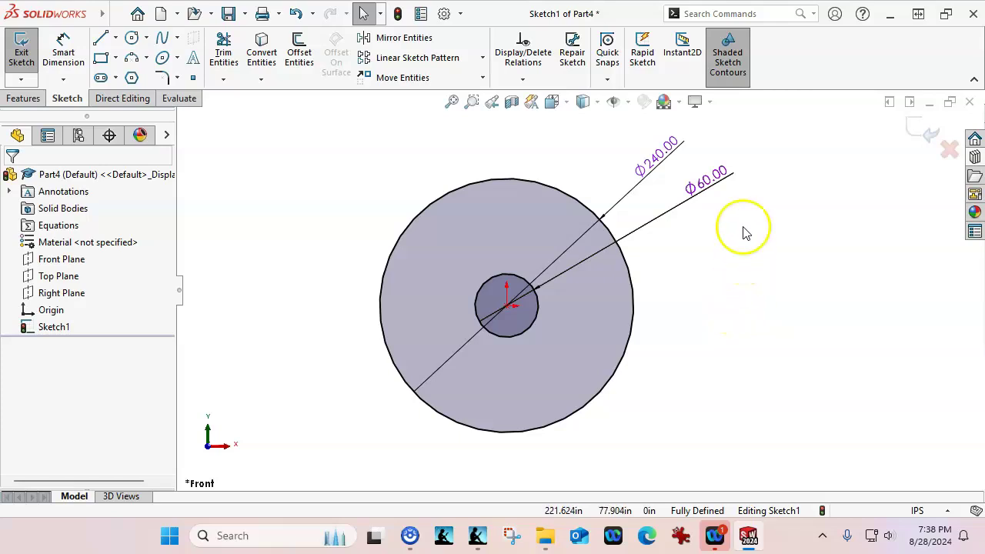
Select the Ø60.00 dimension, then open and dismiss the Move Entities flyout
{"action": "left_click", "coordinate": [706, 187]}
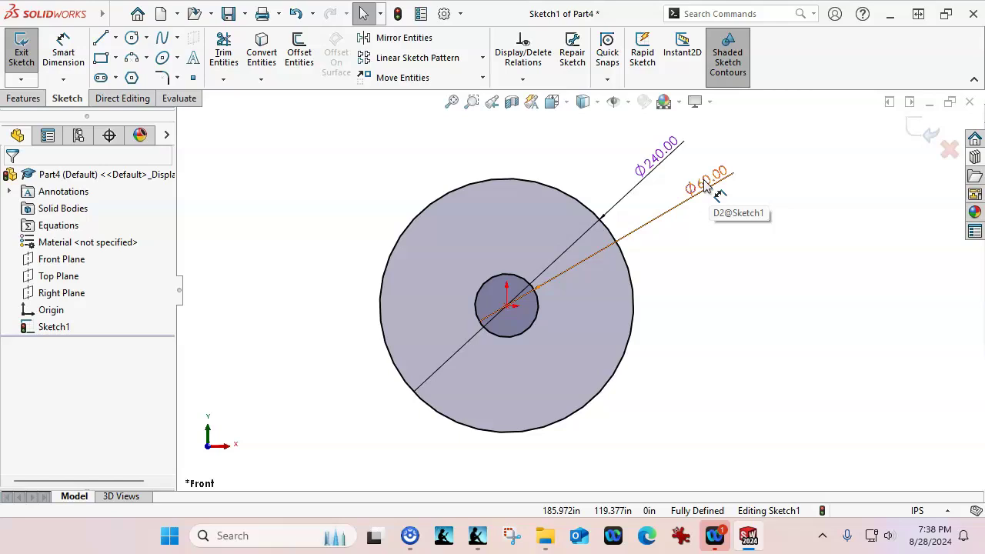
{"action": "left_click", "coordinate": [481, 77]}
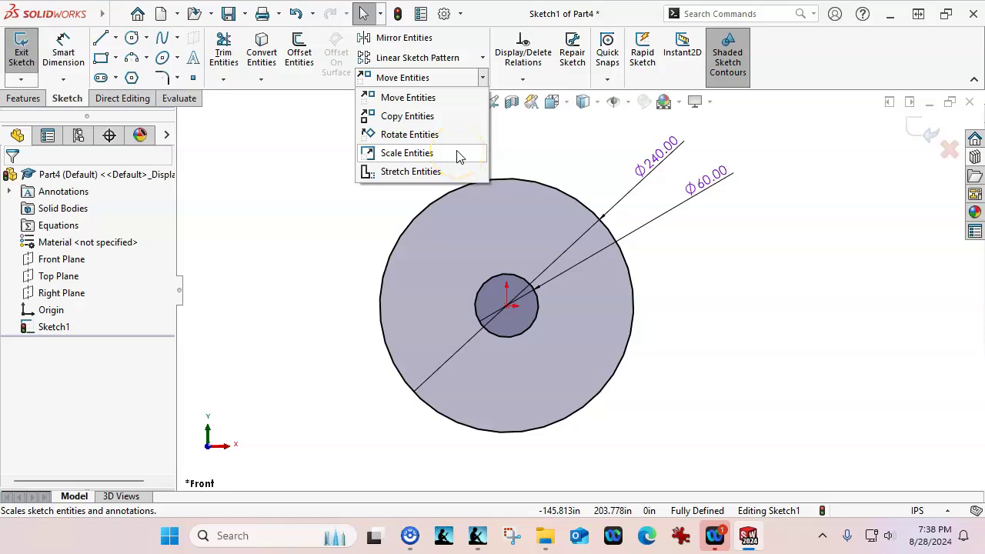
{"action": "left_click", "coordinate": [436, 163]}
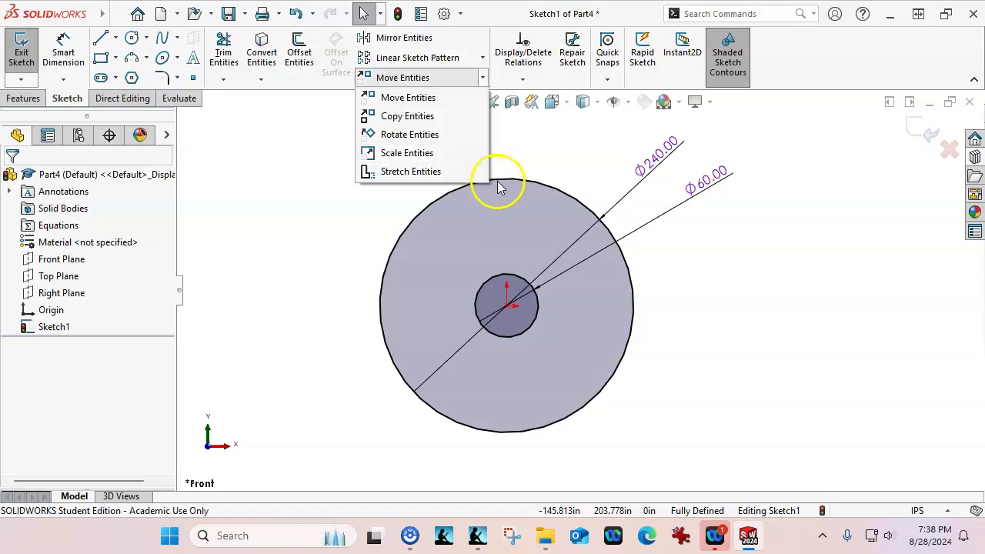
{"action": "left_click", "coordinate": [605, 150]}
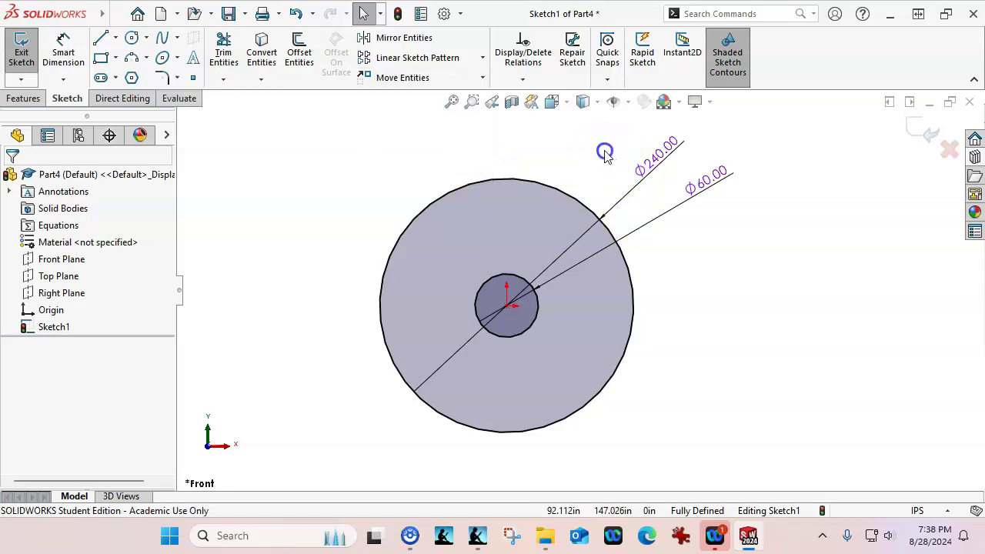
Switch to the Features tools and browse the Tools and Insert menus without choosing anything
{"action": "left_click", "coordinate": [23, 98]}
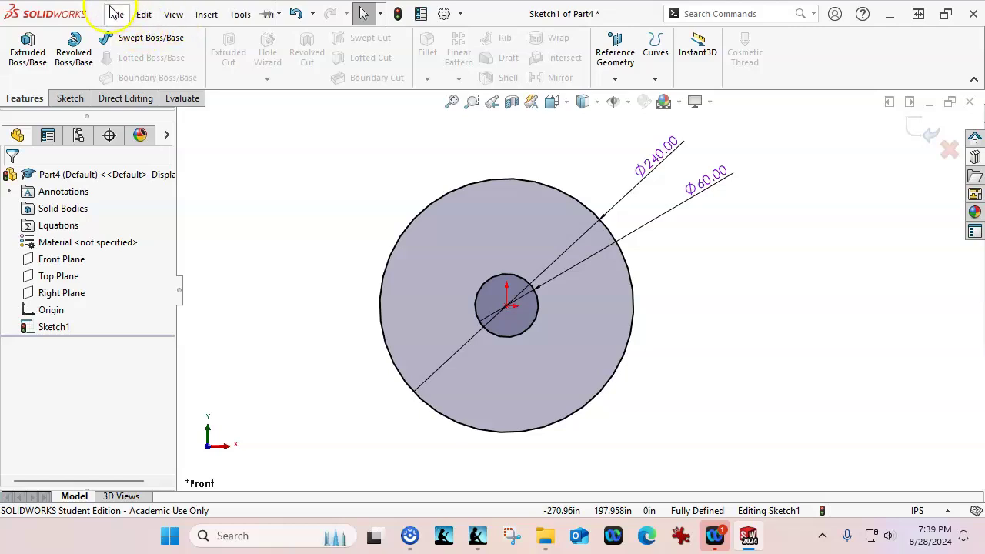
{"action": "left_click", "coordinate": [117, 14]}
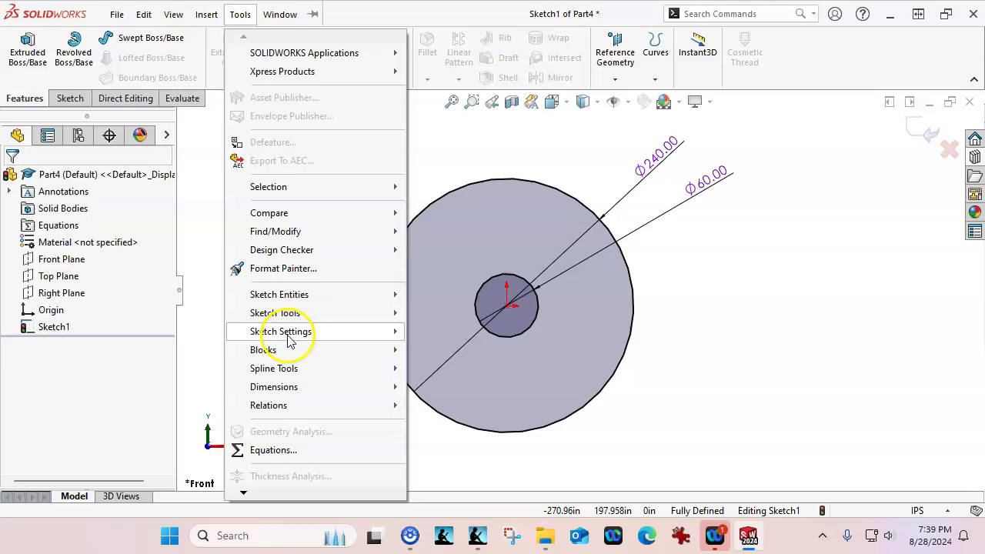
{"action": "mouse_move", "coordinate": [205, 12]}
{"action": "mouse_move", "coordinate": [220, 88]}
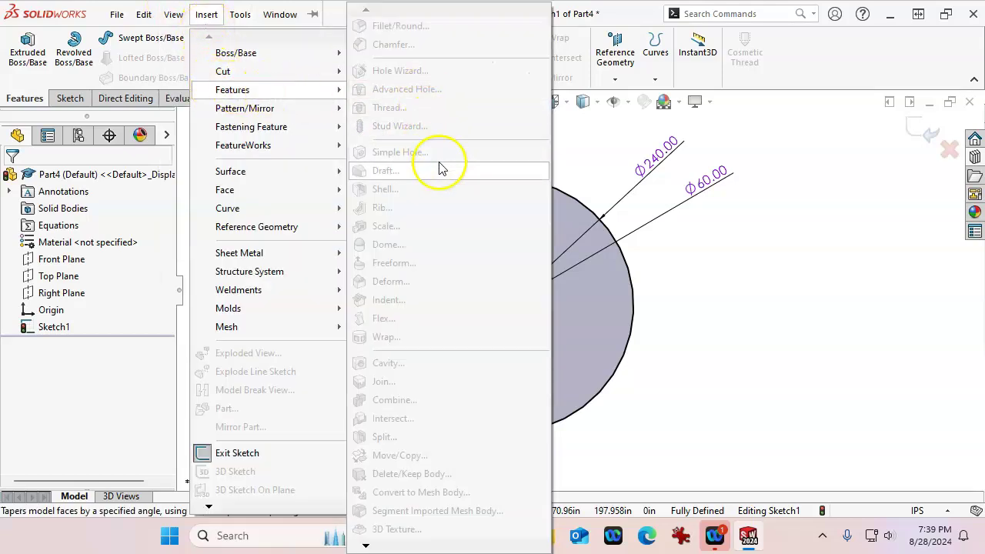
{"action": "left_click", "coordinate": [849, 320]}
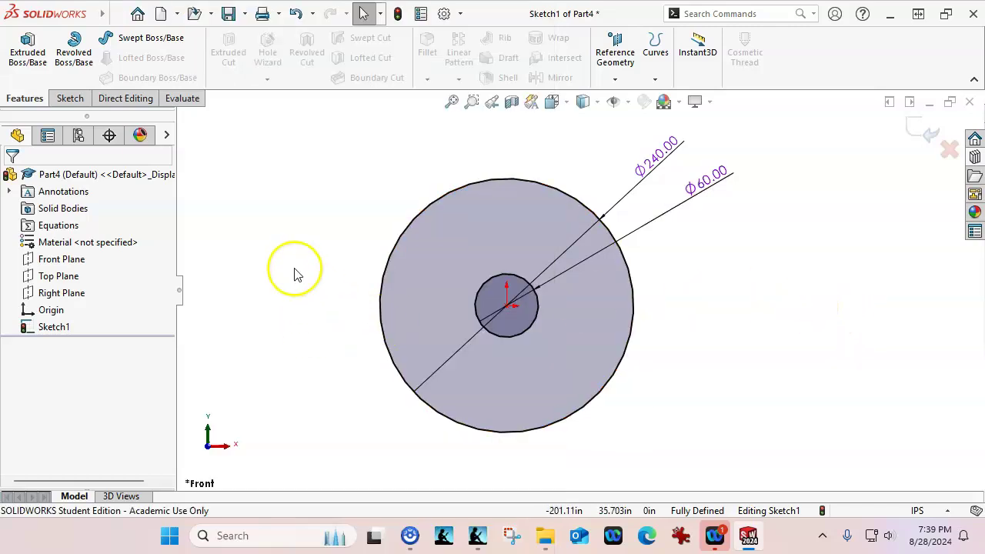
Delete the Diameter1 and Diameter3 relations in Display/Delete Relations
{"action": "left_click", "coordinate": [698, 179]}
{"action": "left_click", "coordinate": [632, 152]}
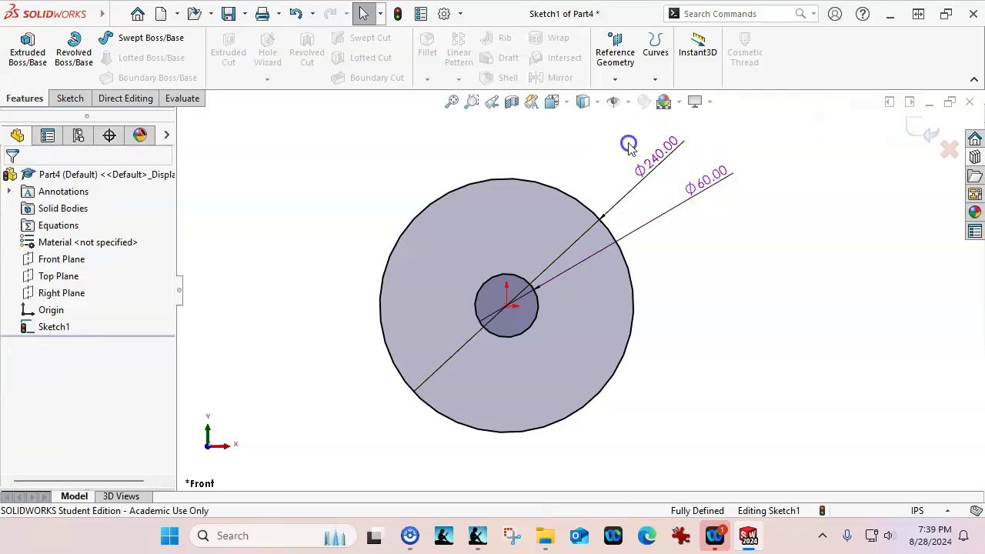
{"action": "left_click", "coordinate": [69, 98]}
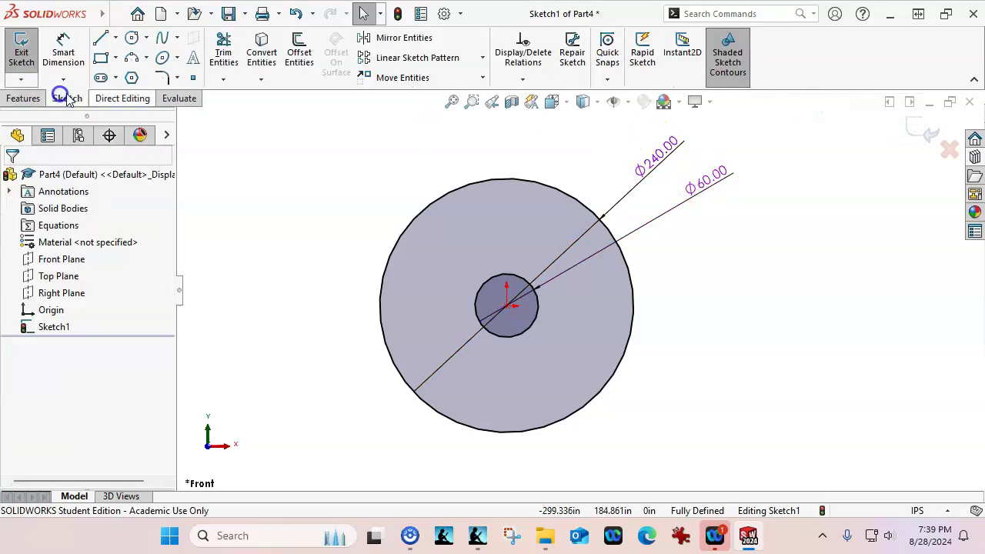
{"action": "left_click", "coordinate": [523, 52]}
{"action": "left_click", "coordinate": [49, 258]}
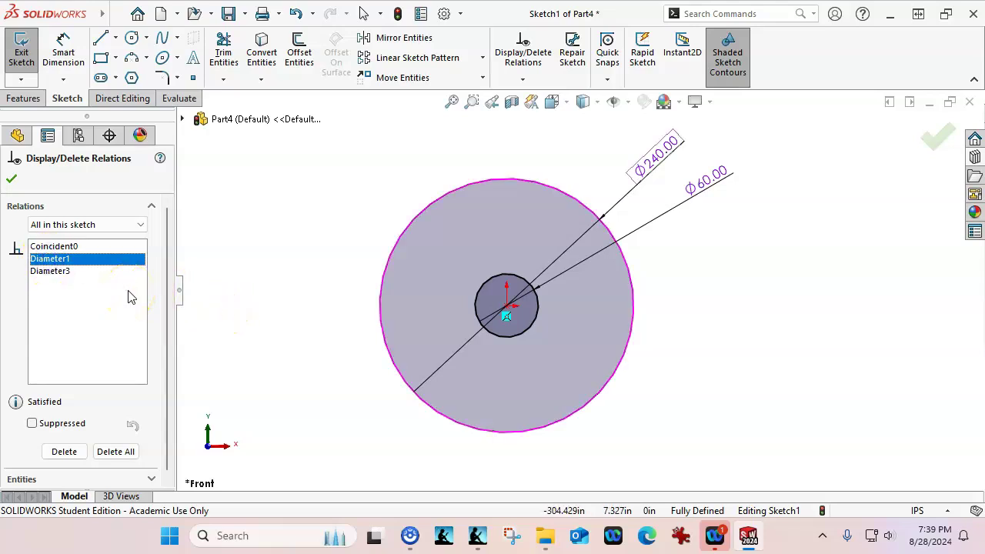
{"action": "left_click", "coordinate": [98, 303]}
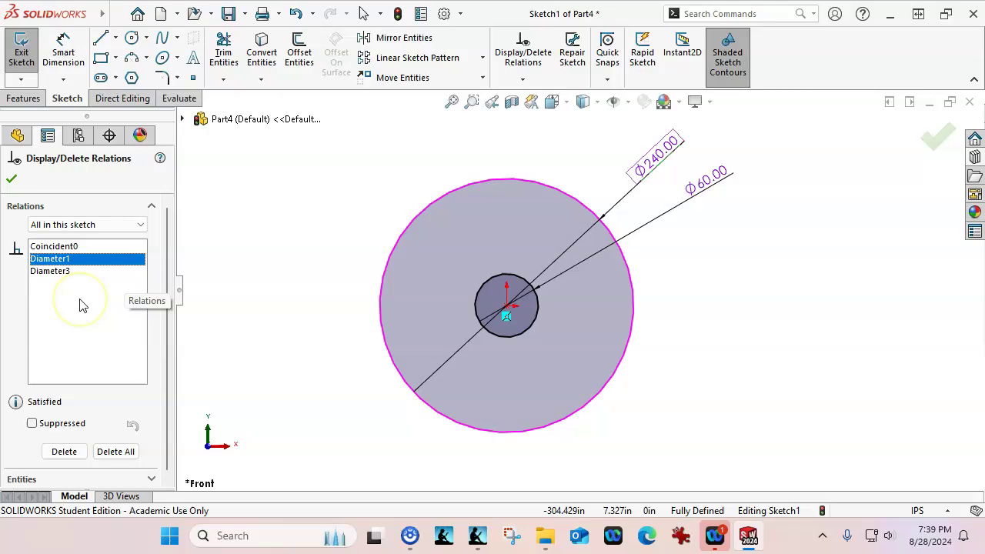
{"action": "left_click", "coordinate": [83, 285]}
{"action": "key", "text": "Delete"}
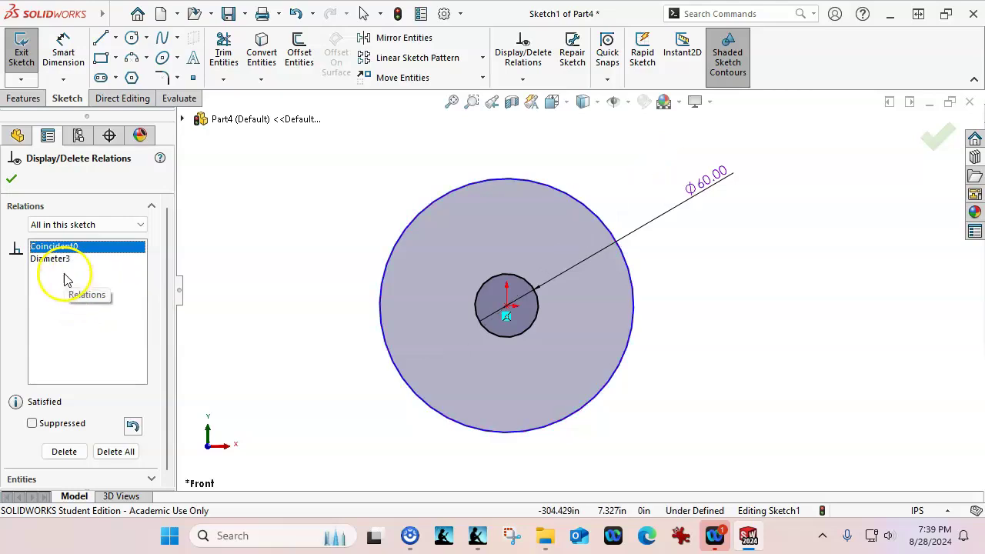
{"action": "left_click", "coordinate": [66, 261]}
{"action": "left_click", "coordinate": [109, 346]}
{"action": "key", "text": "Delete"}
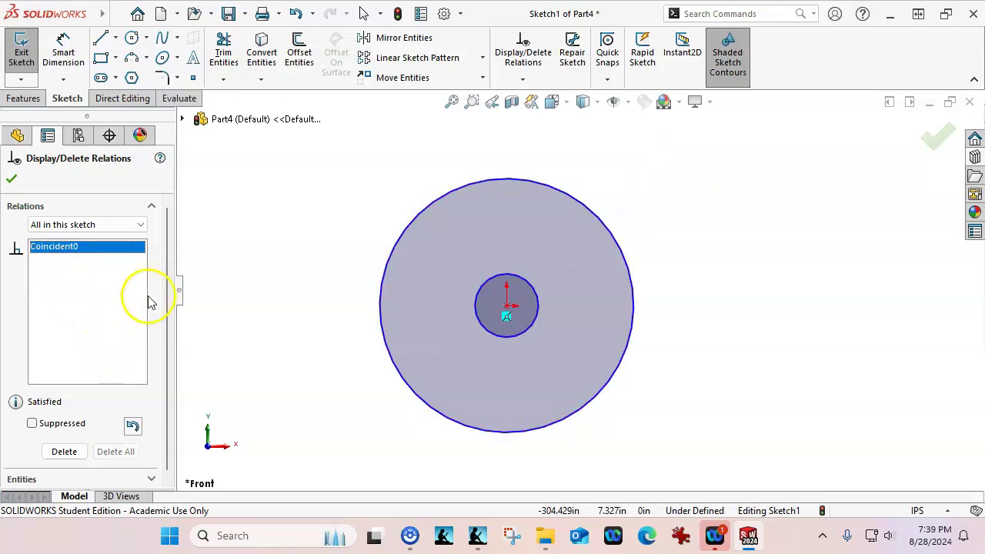
Scale both selected circles about the origin by factor 0.03937 with Scale Entities
{"action": "left_click", "coordinate": [12, 181]}
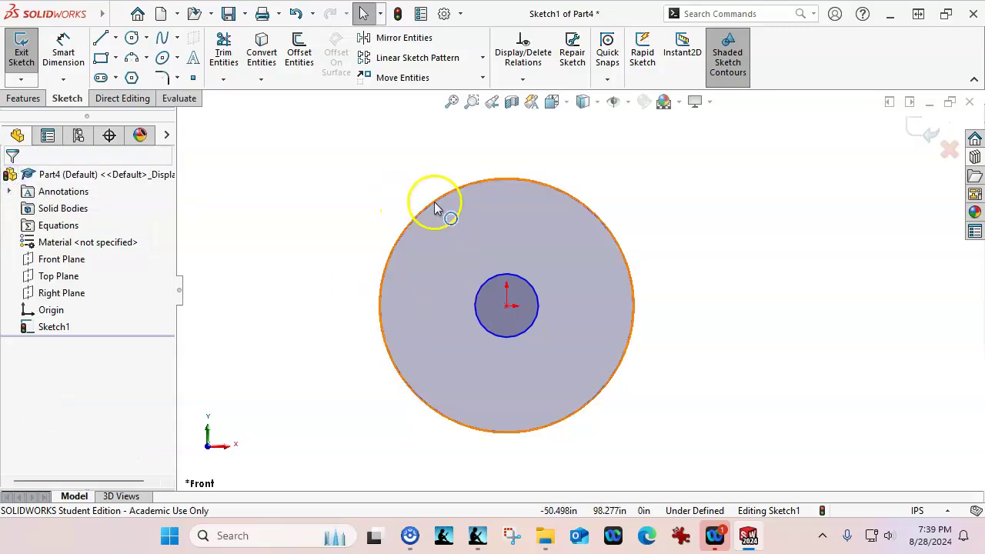
{"action": "mouse_move", "coordinate": [711, 149]}
{"action": "left_mouse_down"}
{"action": "mouse_move", "coordinate": [431, 335]}
{"action": "mouse_move", "coordinate": [364, 456]}
{"action": "left_mouse_up"}
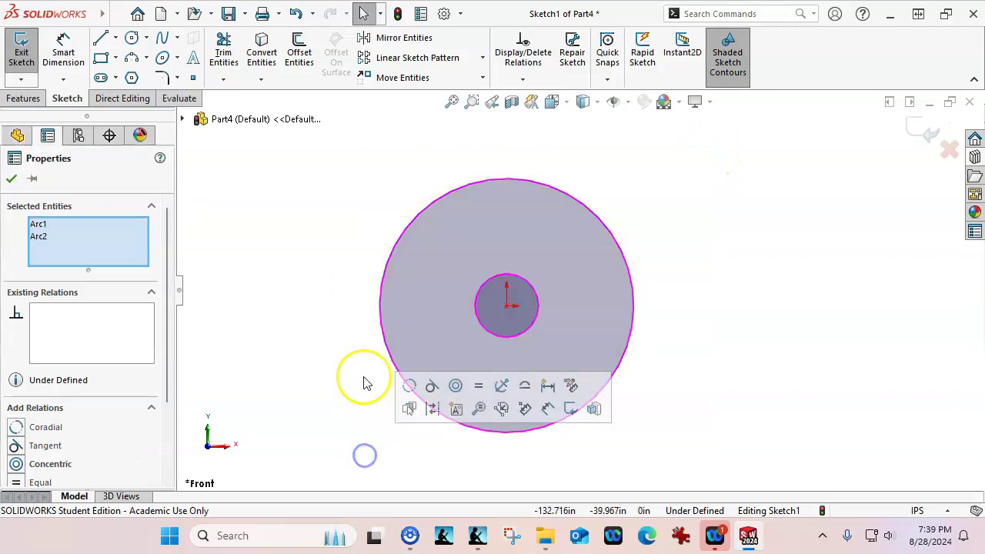
{"action": "left_click", "coordinate": [483, 78]}
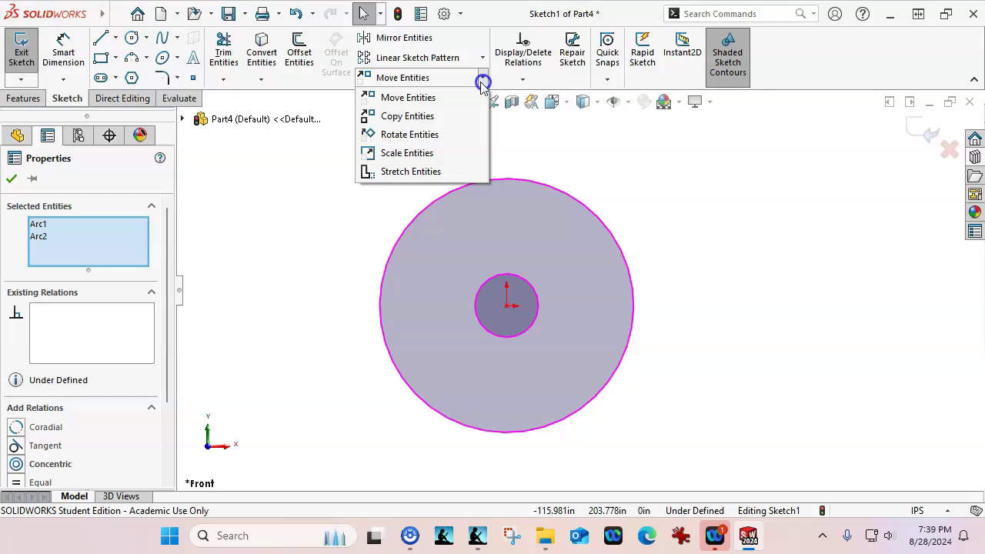
{"action": "left_click", "coordinate": [416, 153]}
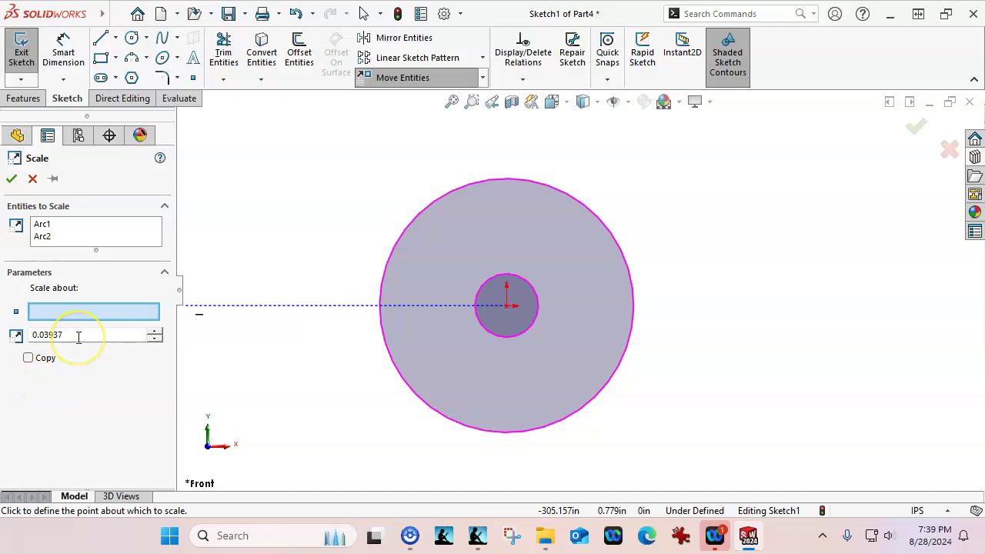
{"action": "left_click", "coordinate": [507, 306]}
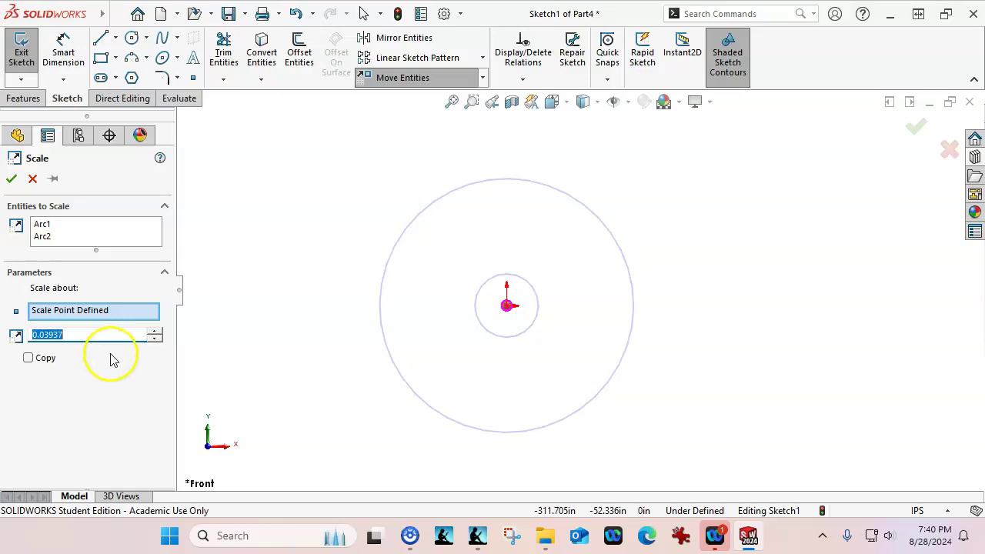
{"action": "right_click", "coordinate": [281, 361]}
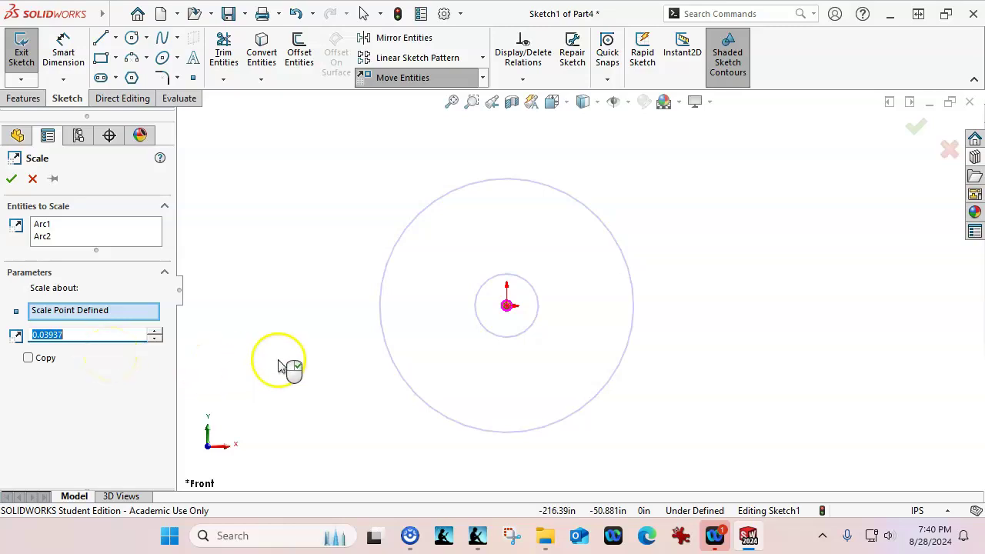
{"action": "left_click", "coordinate": [110, 332]}
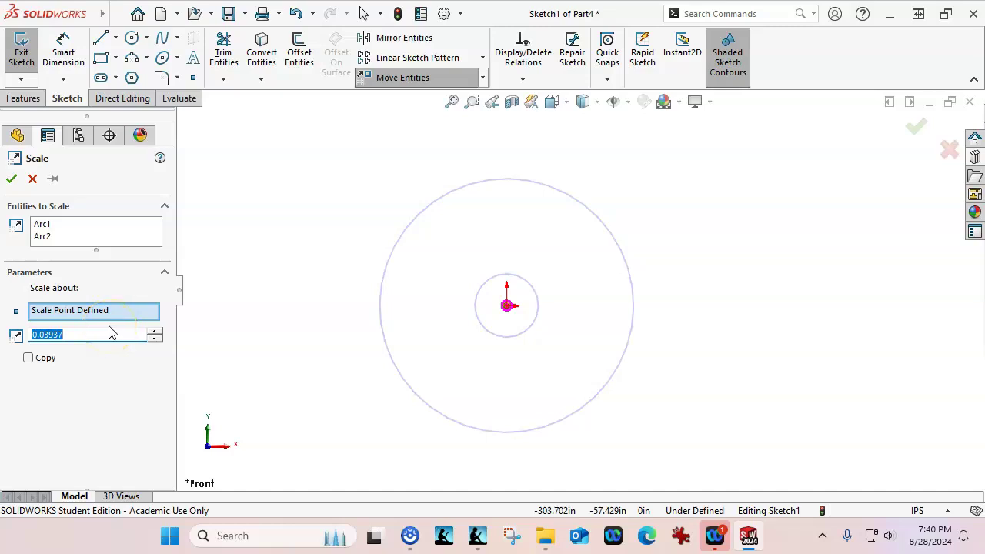
{"action": "left_click", "coordinate": [240, 312]}
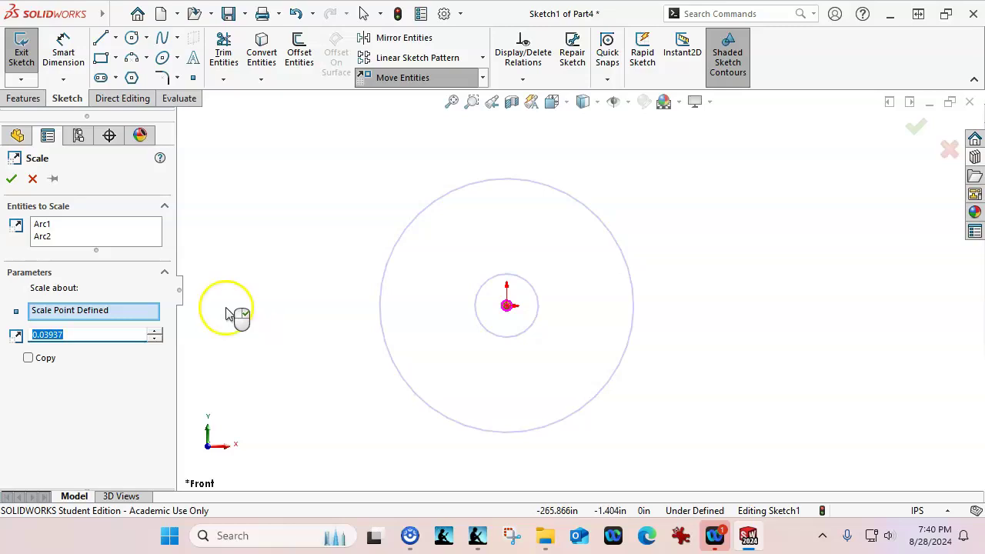
{"action": "left_click", "coordinate": [11, 179]}
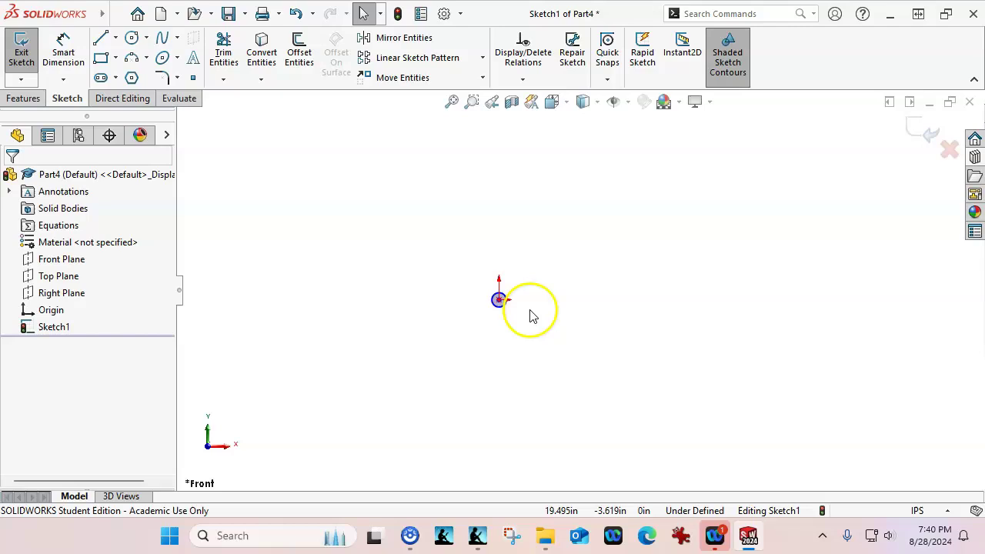
Dimension the outer circle at 9.4488 in and switch document units to MMGS
{"action": "key", "text": "f"}
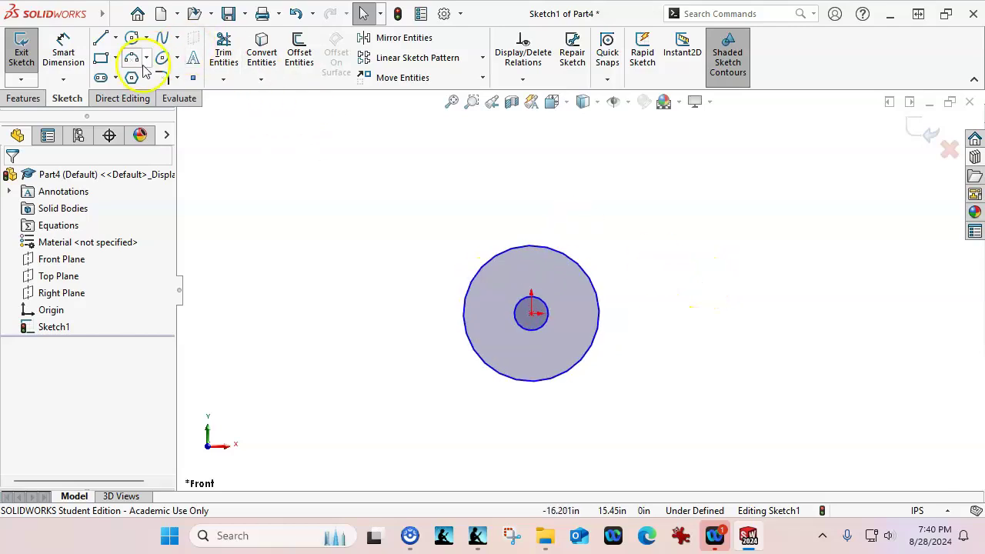
{"action": "left_click", "coordinate": [63, 48]}
{"action": "left_click", "coordinate": [587, 274]}
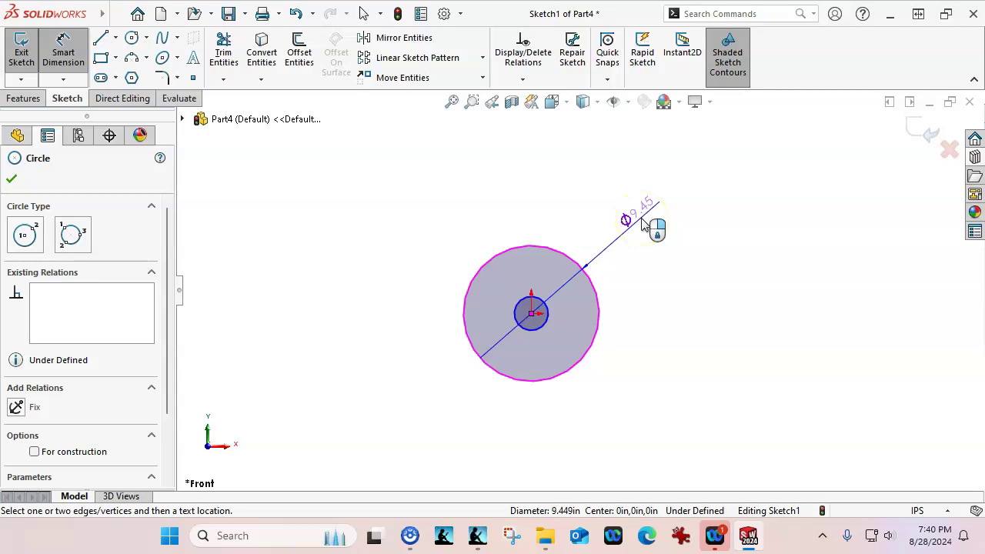
{"action": "left_click", "coordinate": [643, 222]}
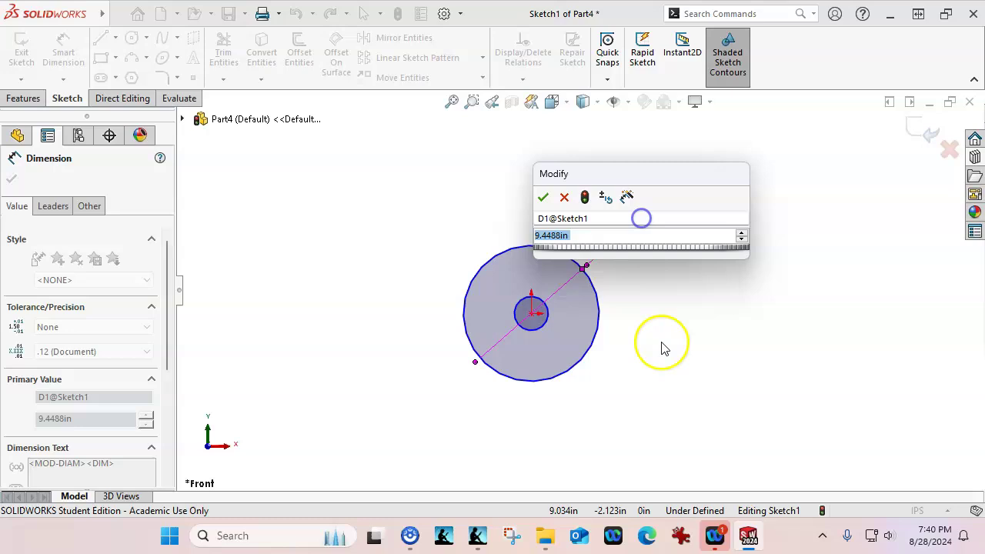
{"action": "left_click", "coordinate": [542, 196]}
{"action": "left_click", "coordinate": [929, 511]}
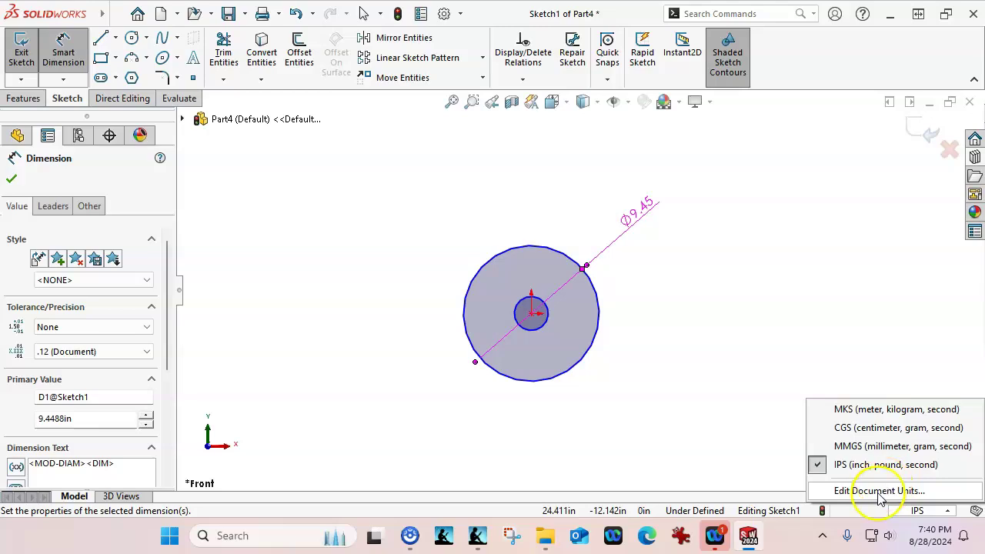
{"action": "left_click", "coordinate": [865, 446]}
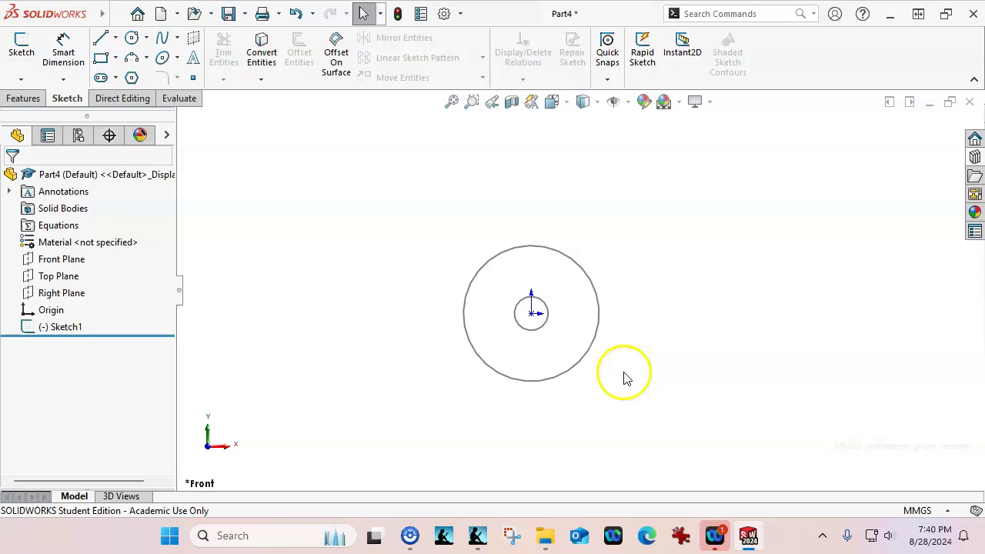
Edit Sketch1 and set the outer circle's diameter dimension to exactly 240 mm
{"action": "left_click", "coordinate": [65, 328]}
{"action": "left_click", "coordinate": [77, 283]}
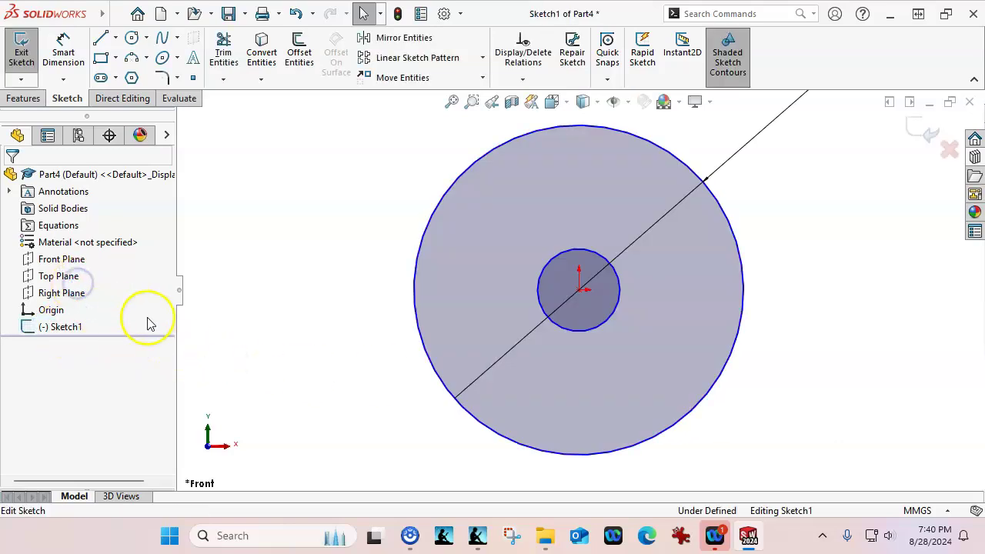
{"action": "scroll", "coordinate": [585, 297], "scroll_direction": "up", "scroll_amount": 3}
{"action": "left_click", "coordinate": [743, 147]}
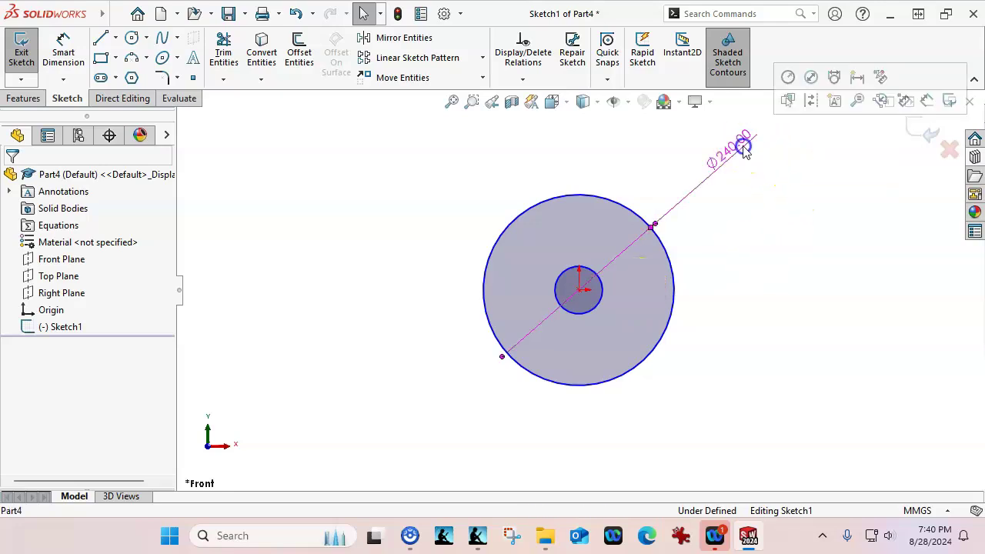
{"action": "left_click", "coordinate": [727, 149]}
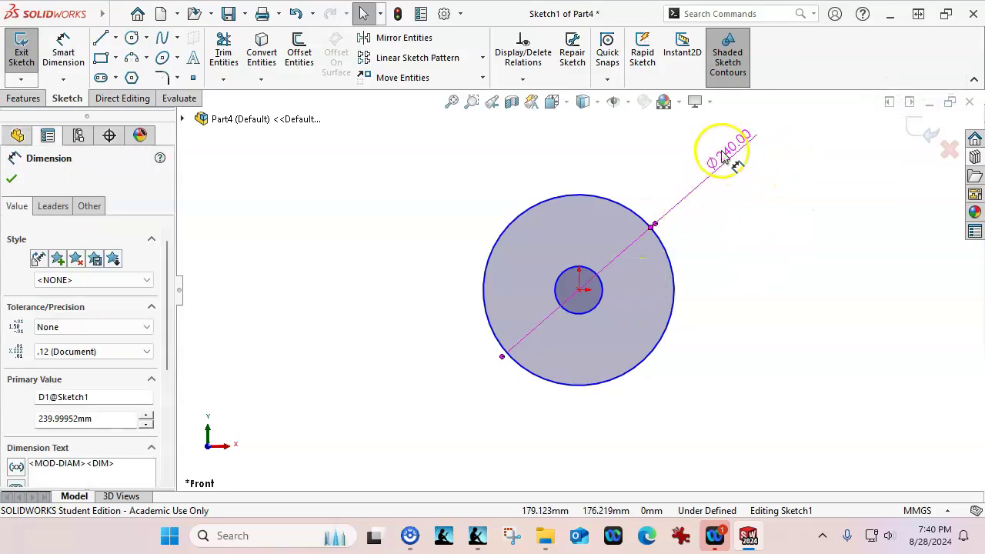
{"action": "left_click", "coordinate": [103, 419]}
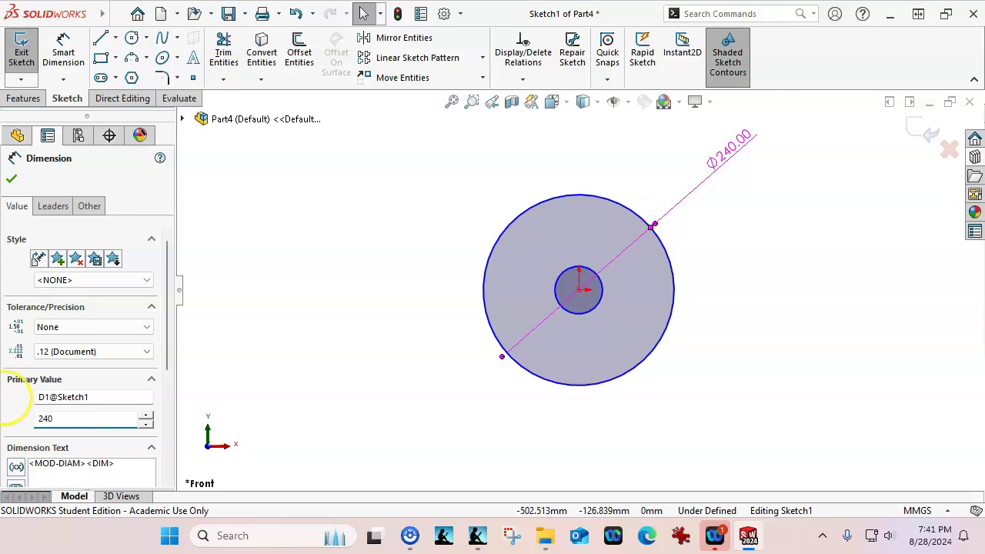
{"action": "left_click", "coordinate": [11, 179]}
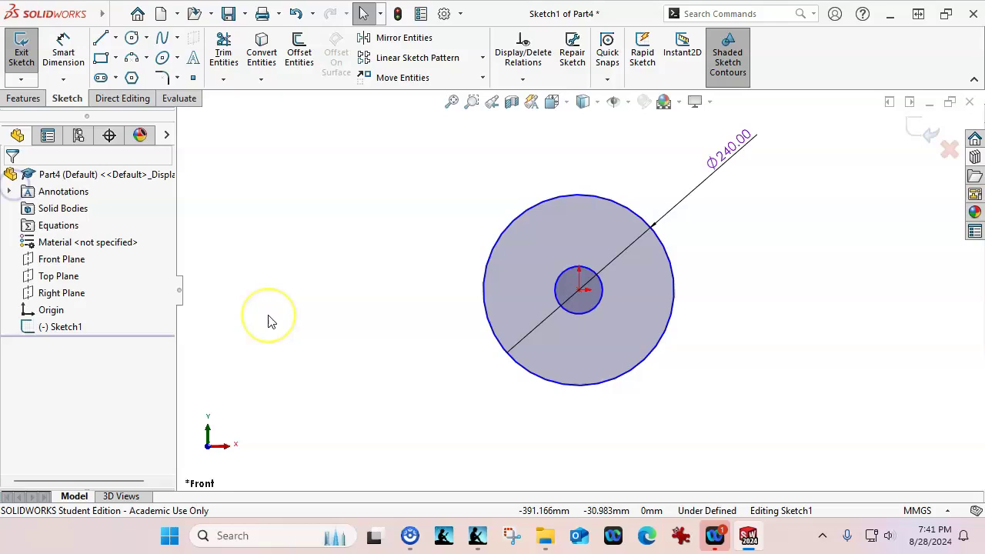
Dimension the small centre circle to Ø60 mm
{"action": "left_click", "coordinate": [48, 58]}
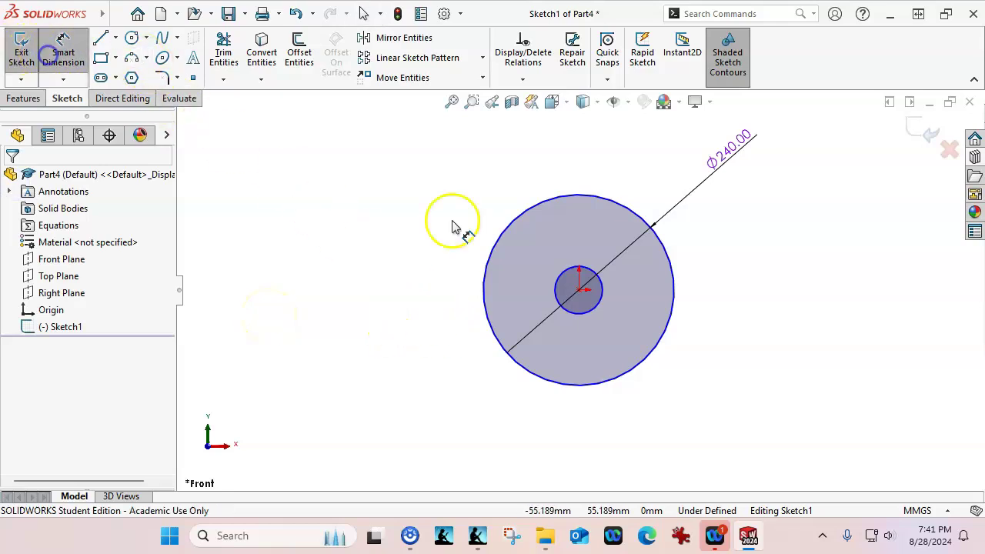
{"action": "left_click", "coordinate": [601, 302]}
{"action": "left_click", "coordinate": [726, 229]}
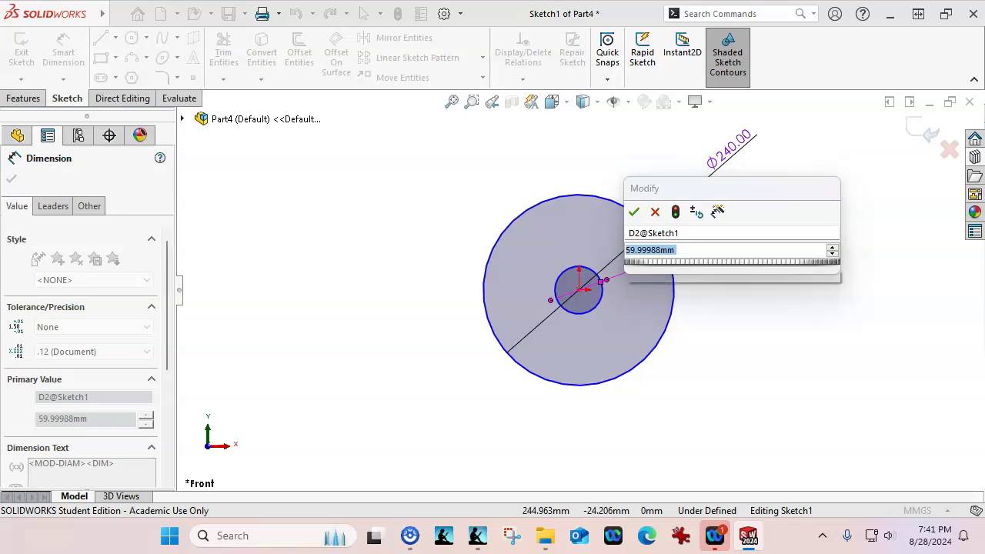
{"action": "type", "text": "60"}
{"action": "key", "text": "Return"}
Return to selection mode, dismiss the Point properties and zoom in on the sketch
{"action": "left_click", "coordinate": [772, 309]}
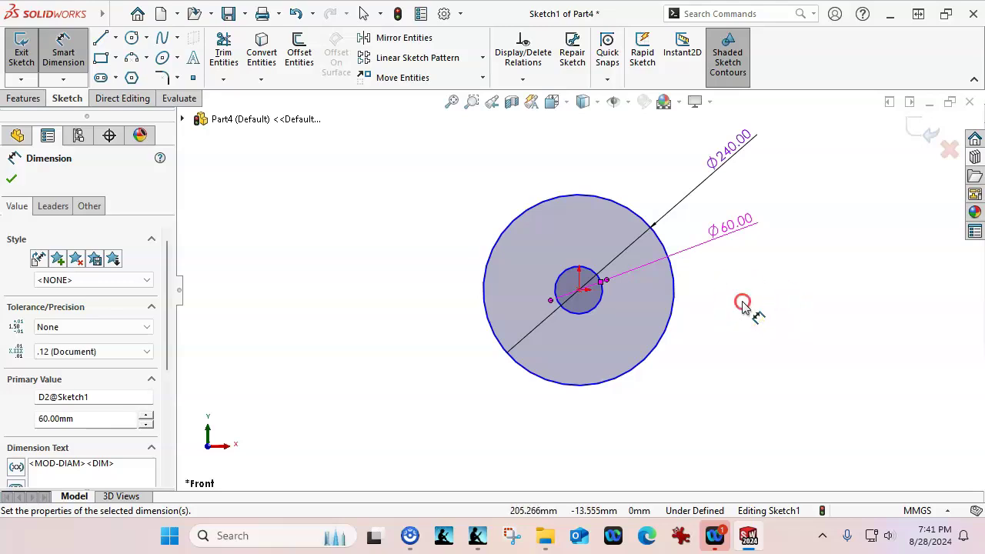
{"action": "right_click", "coordinate": [743, 302]}
{"action": "left_click", "coordinate": [797, 348]}
{"action": "scroll", "coordinate": [582, 297], "scroll_direction": "down", "scroll_amount": 3}
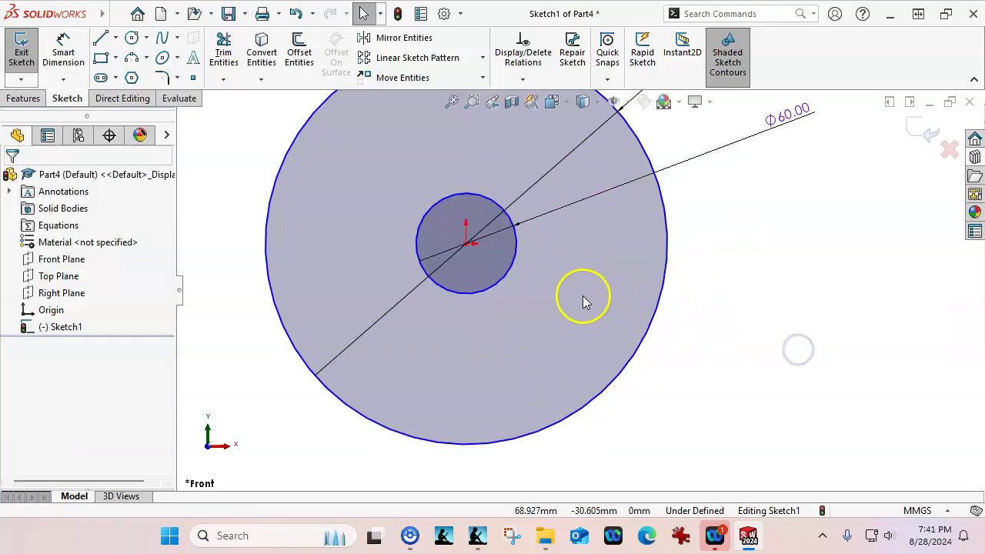
{"action": "scroll", "coordinate": [577, 294], "scroll_direction": "up", "scroll_amount": 1}
{"action": "scroll", "coordinate": [613, 324], "scroll_direction": "up", "scroll_amount": 2}
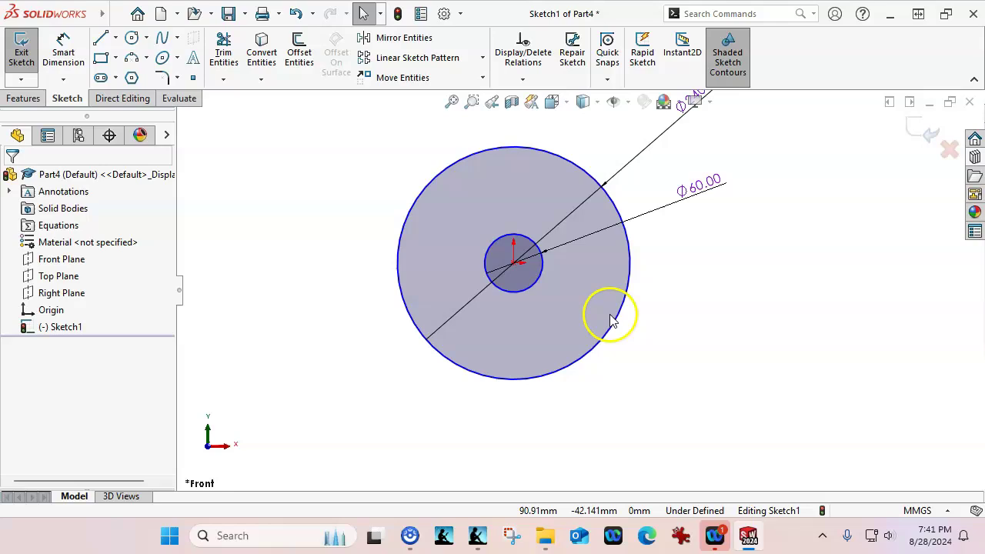
{"action": "mouse_move", "coordinate": [513, 262]}
{"action": "left_mouse_down"}
{"action": "mouse_move", "coordinate": [581, 230]}
{"action": "mouse_move", "coordinate": [580, 317]}
{"action": "mouse_move", "coordinate": [521, 270]}
{"action": "mouse_move", "coordinate": [539, 271]}
{"action": "mouse_move", "coordinate": [525, 269]}
{"action": "mouse_move", "coordinate": [542, 325]}
{"action": "mouse_move", "coordinate": [467, 284]}
{"action": "mouse_move", "coordinate": [539, 229]}
{"action": "mouse_move", "coordinate": [574, 282]}
{"action": "mouse_move", "coordinate": [514, 263]}
{"action": "left_mouse_up"}
{"action": "left_click", "coordinate": [667, 355]}
{"action": "scroll", "coordinate": [653, 269], "scroll_direction": "up", "scroll_amount": 4}
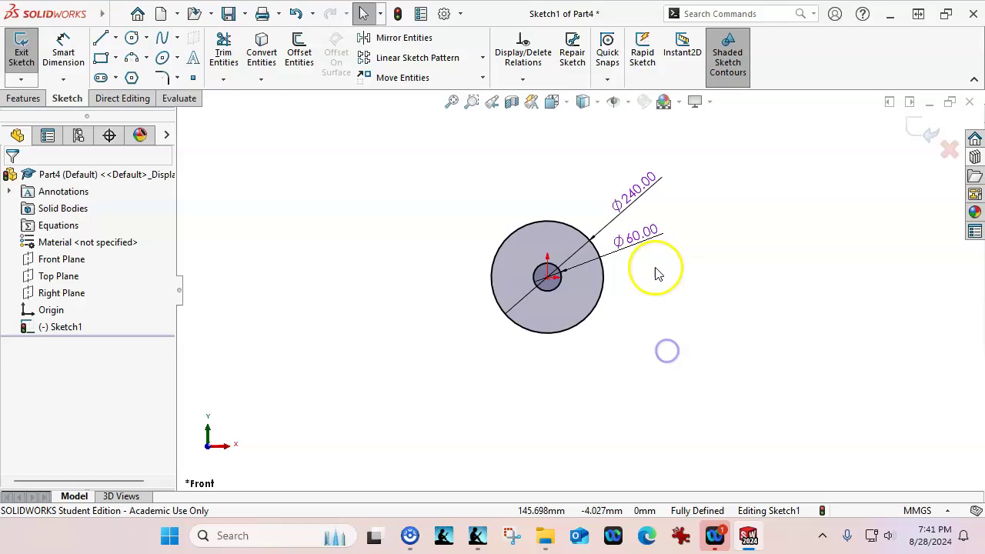
{"action": "scroll", "coordinate": [510, 220], "scroll_direction": "down", "scroll_amount": 5}
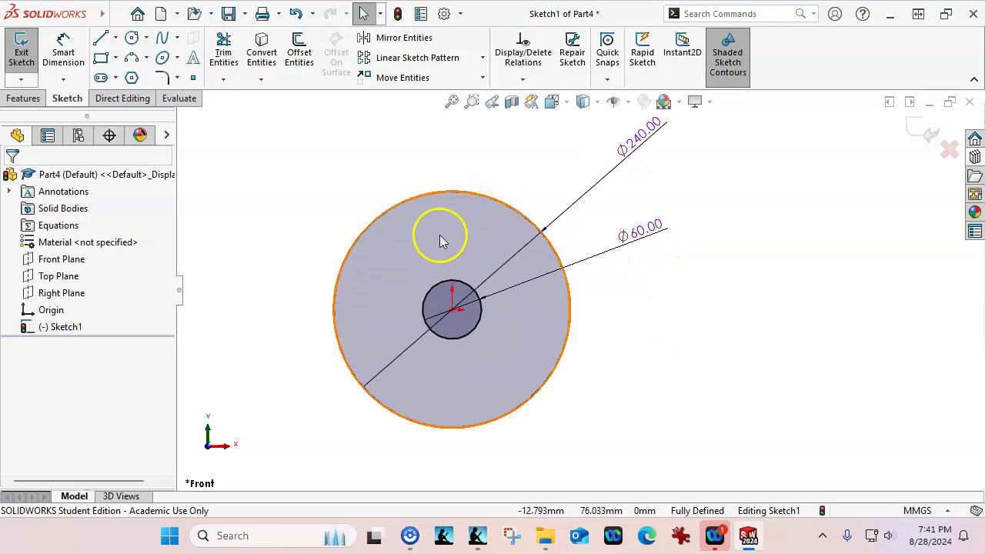
Draw an origin-centred circle between the existing two and dimension it Ø200 mm
{"action": "left_click", "coordinate": [100, 38]}
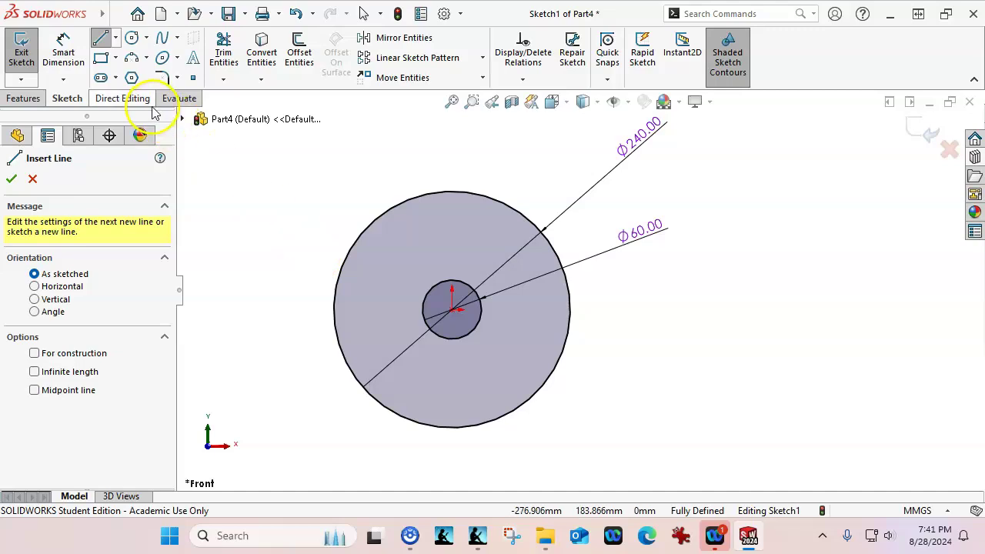
{"action": "left_click", "coordinate": [132, 38]}
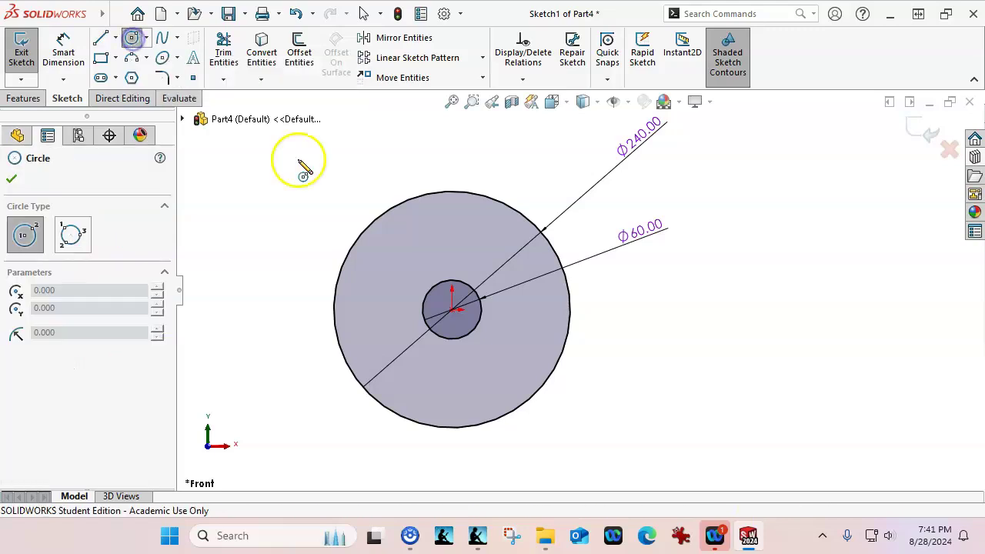
{"action": "left_click", "coordinate": [452, 308]}
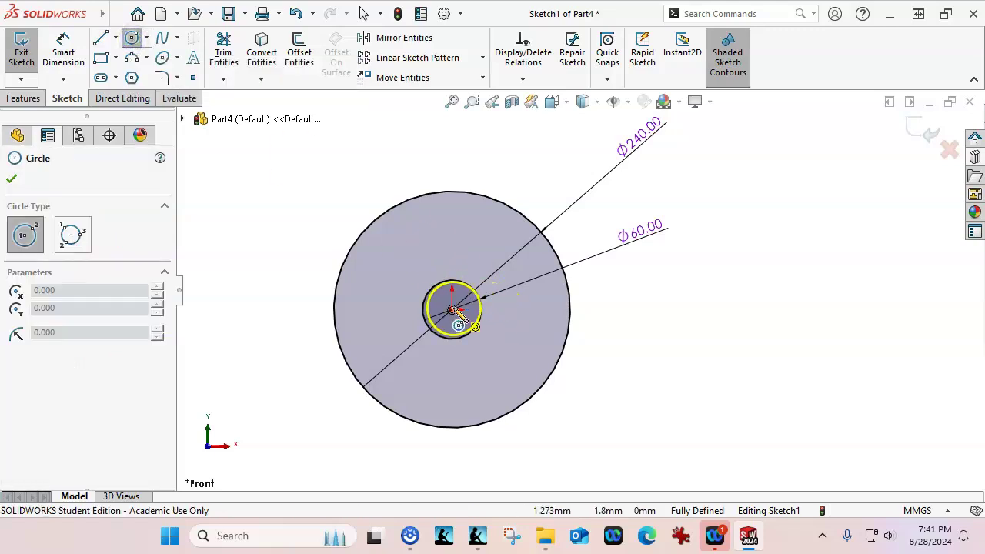
{"action": "left_click", "coordinate": [406, 228]}
{"action": "right_click", "coordinate": [500, 166]}
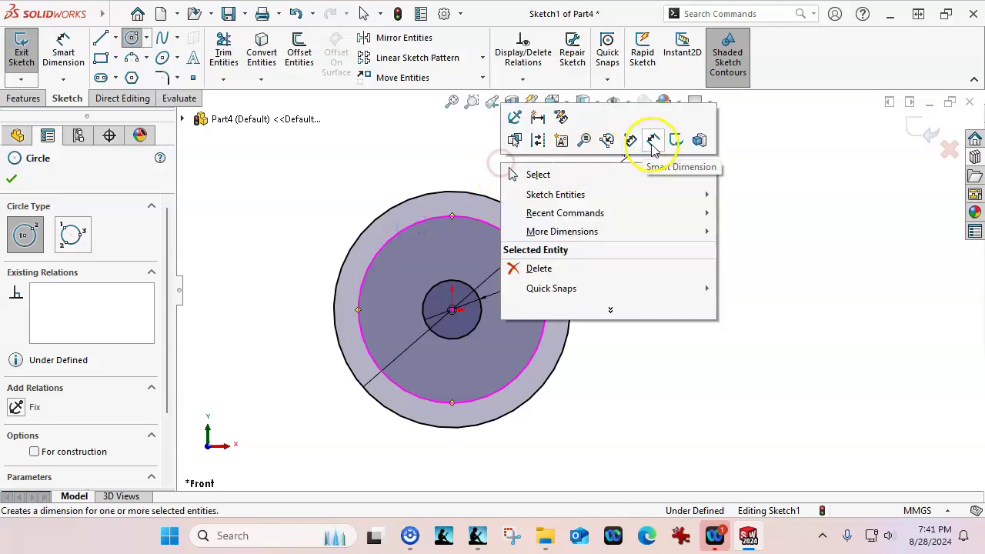
{"action": "left_click", "coordinate": [650, 141]}
{"action": "left_click", "coordinate": [500, 222]}
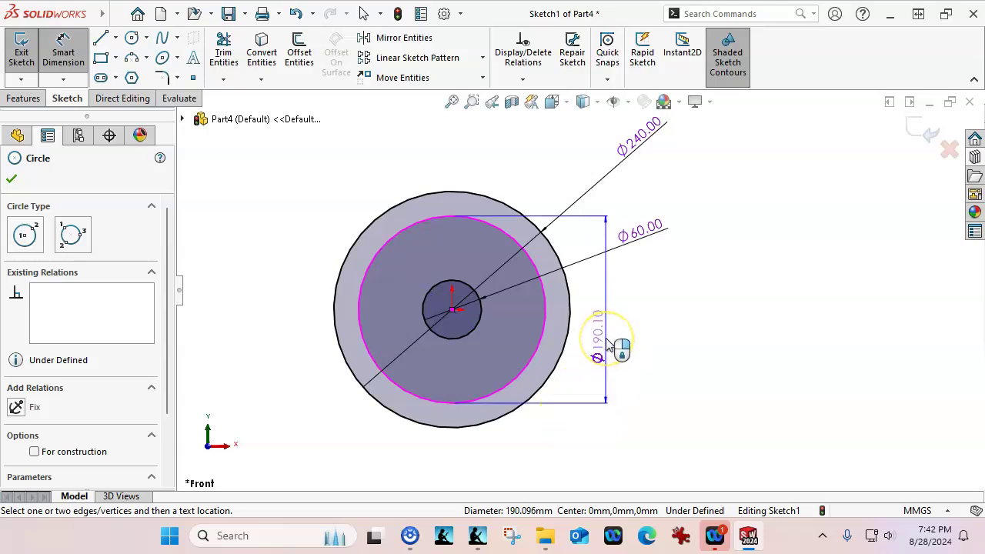
{"action": "left_click", "coordinate": [310, 322]}
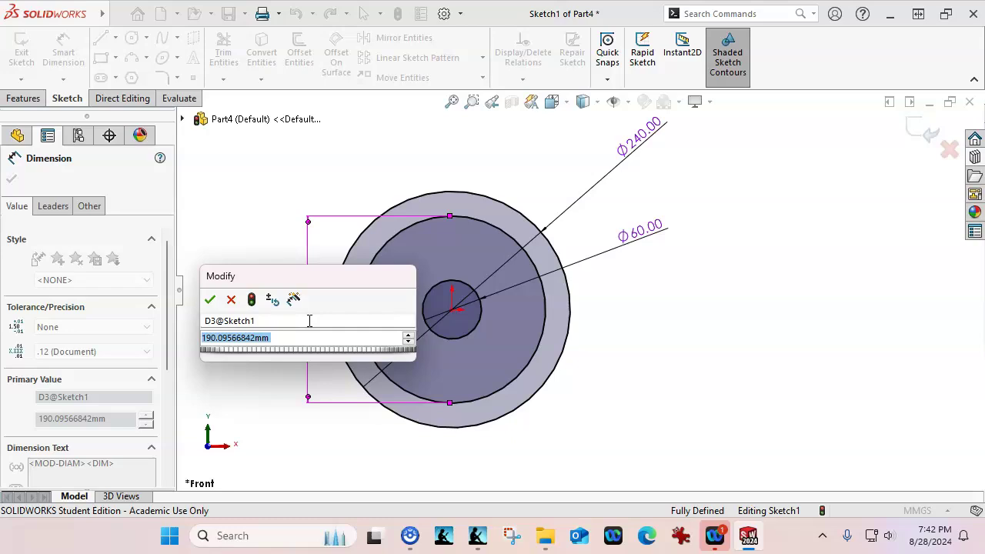
{"action": "type", "text": "200"}
{"action": "key", "text": "Return"}
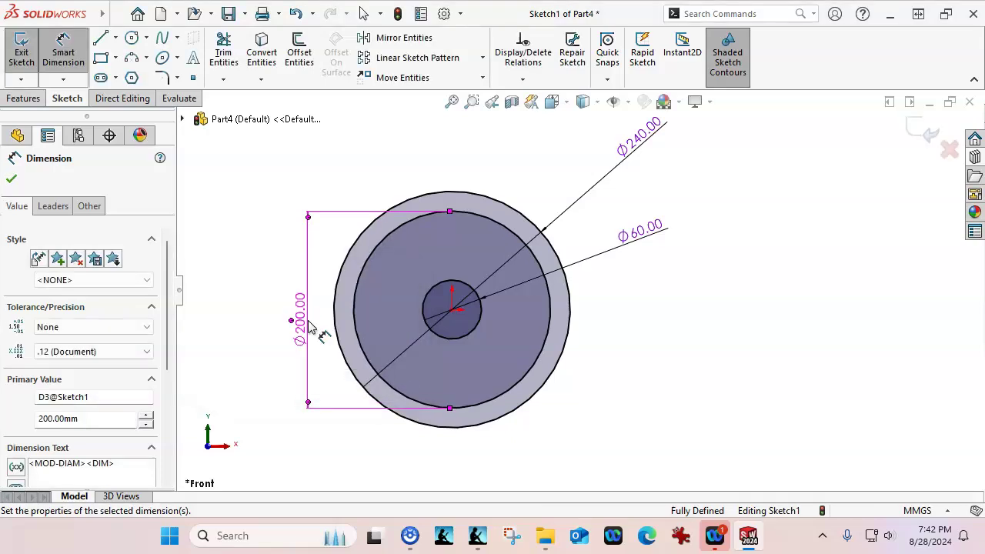
Try radius, diameter and linear display for the Ø200 dimension, repositioning its label each time
{"action": "right_click", "coordinate": [314, 329]}
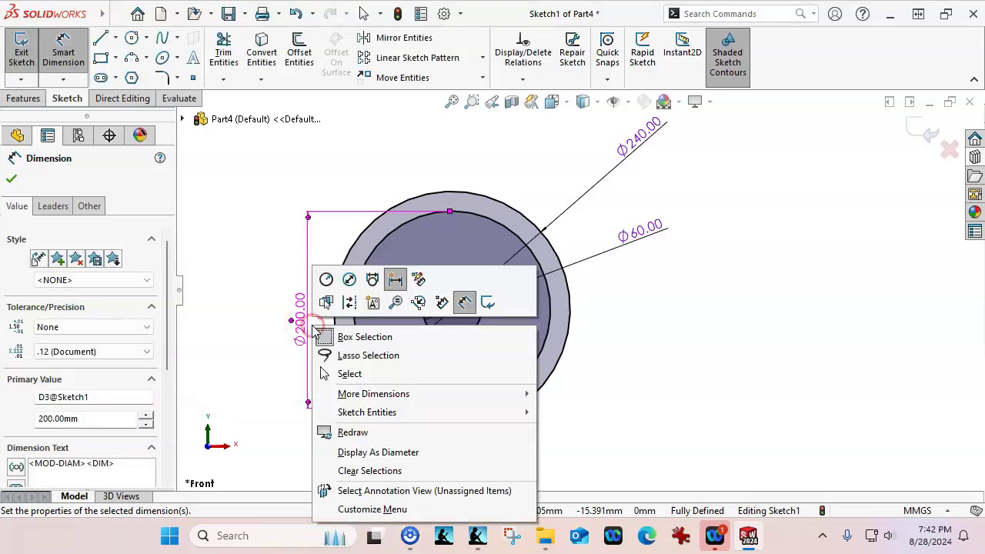
{"action": "left_click", "coordinate": [326, 280]}
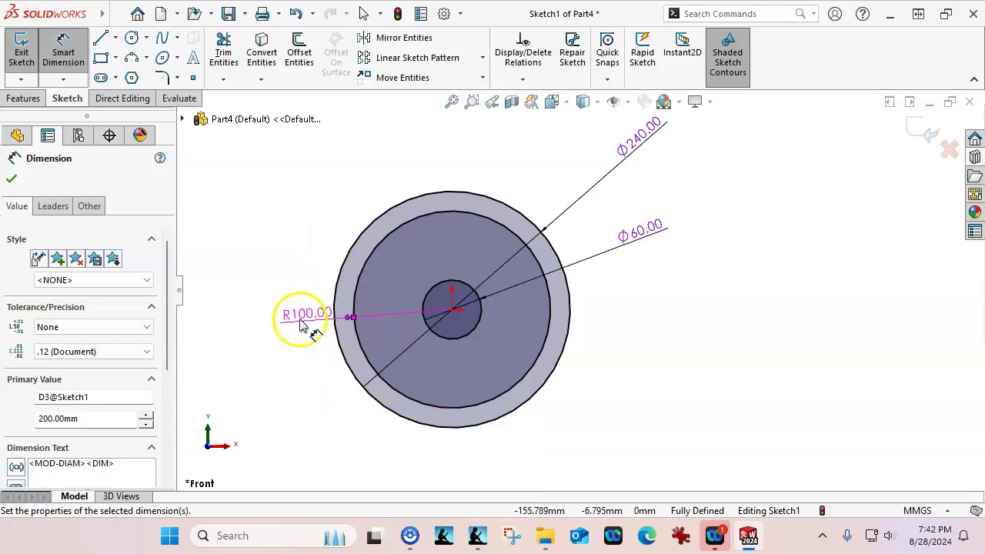
{"action": "left_click_drag", "start_coordinate": [307, 322], "coordinate": [286, 185]}
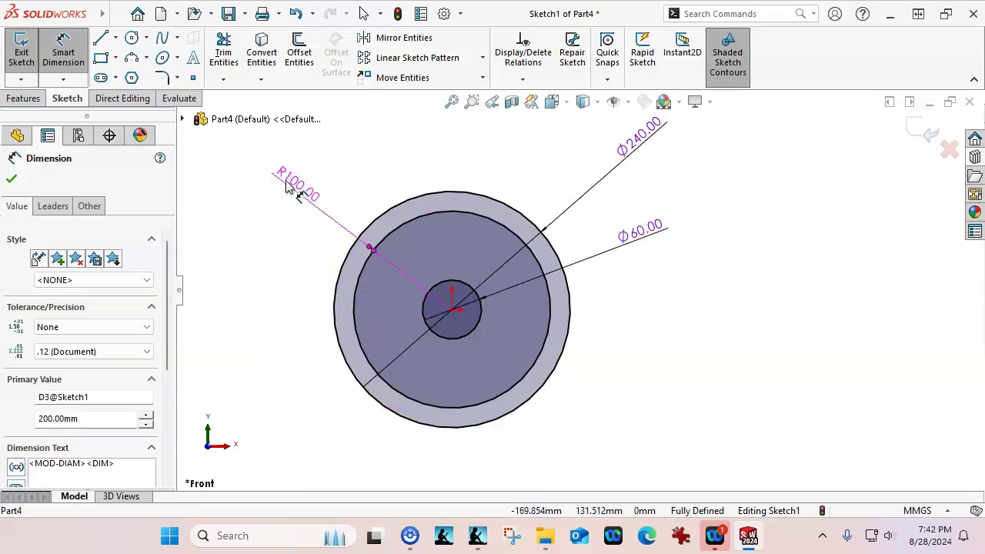
{"action": "right_click", "coordinate": [292, 181]}
{"action": "left_click", "coordinate": [327, 133]}
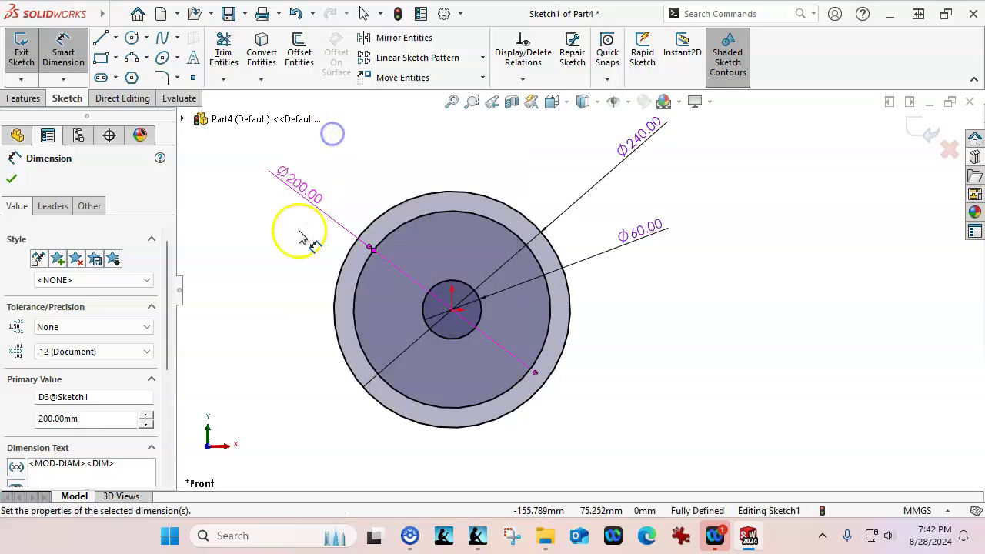
{"action": "left_click_drag", "start_coordinate": [307, 238], "coordinate": [286, 193]}
{"action": "right_click", "coordinate": [293, 188]}
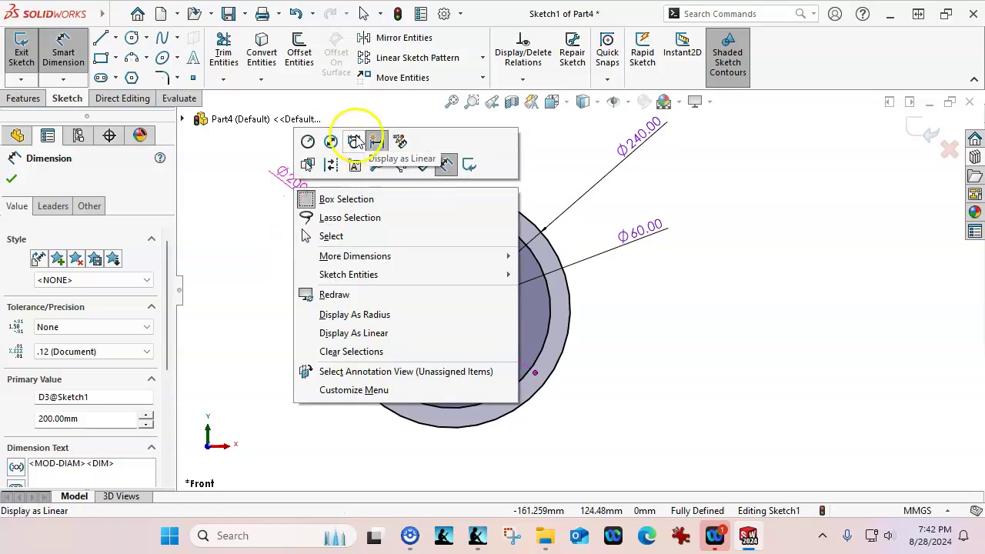
{"action": "left_click", "coordinate": [353, 140]}
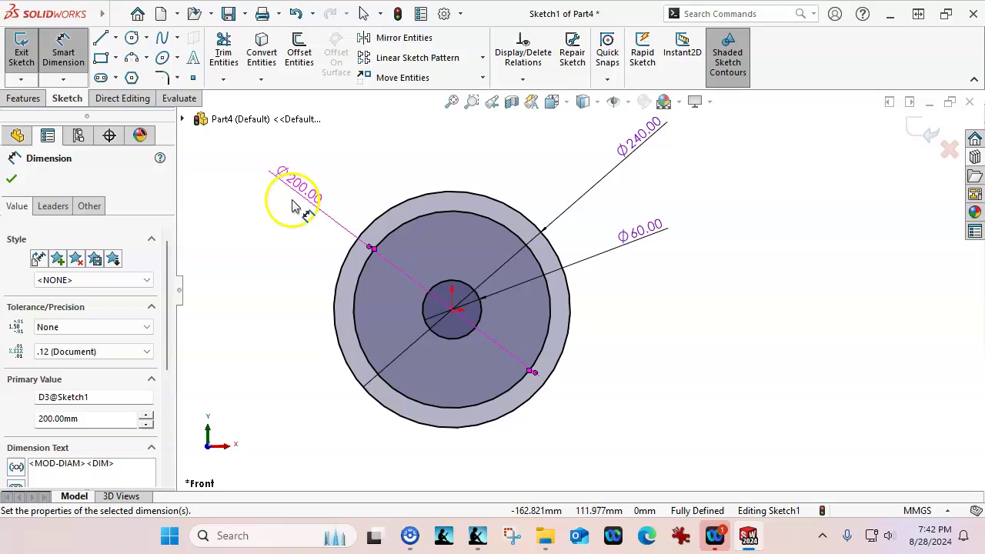
{"action": "left_click_drag", "start_coordinate": [292, 208], "coordinate": [262, 323]}
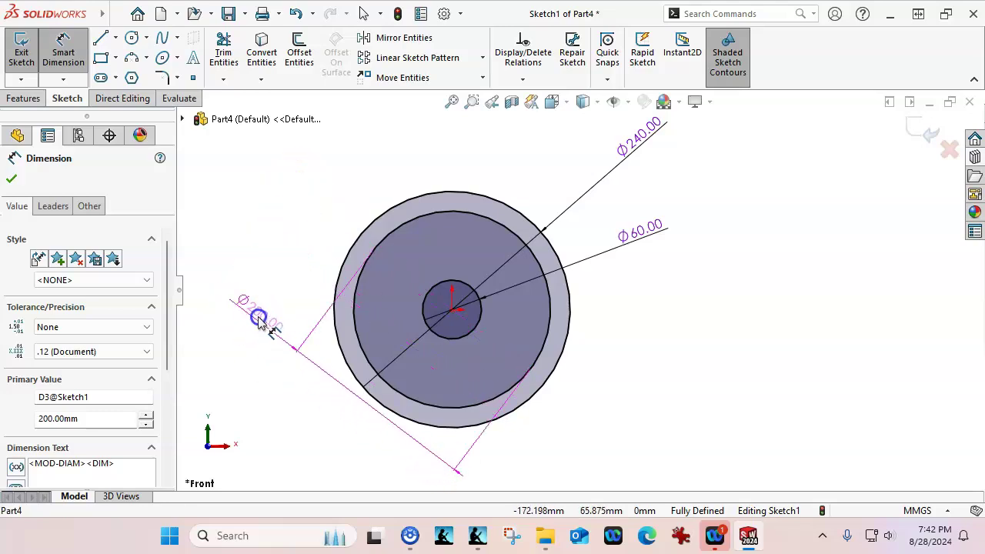
{"action": "right_click", "coordinate": [637, 362]}
{"action": "left_click", "coordinate": [677, 407]}
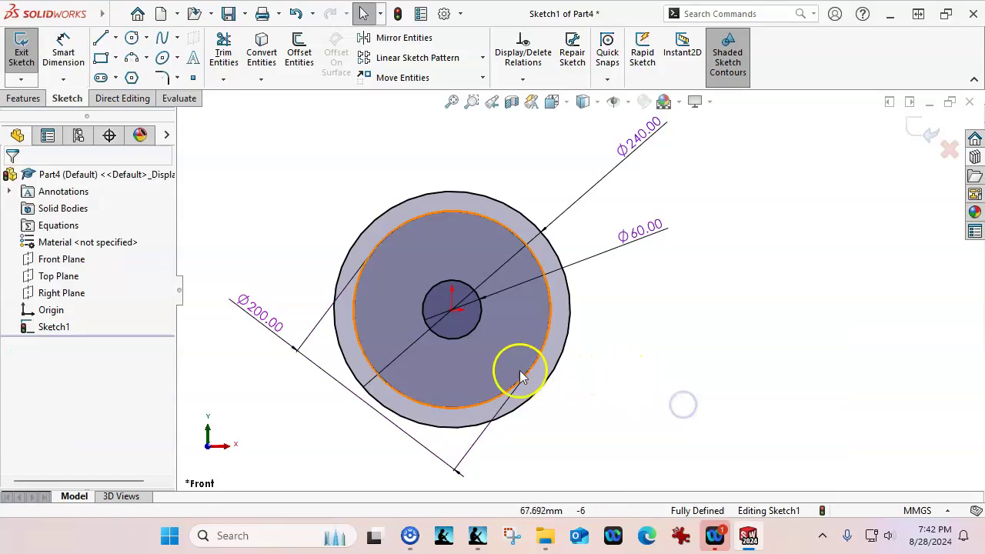
Move the Ø200.00 dimension label below and right of the wheel
{"action": "left_click", "coordinate": [264, 326]}
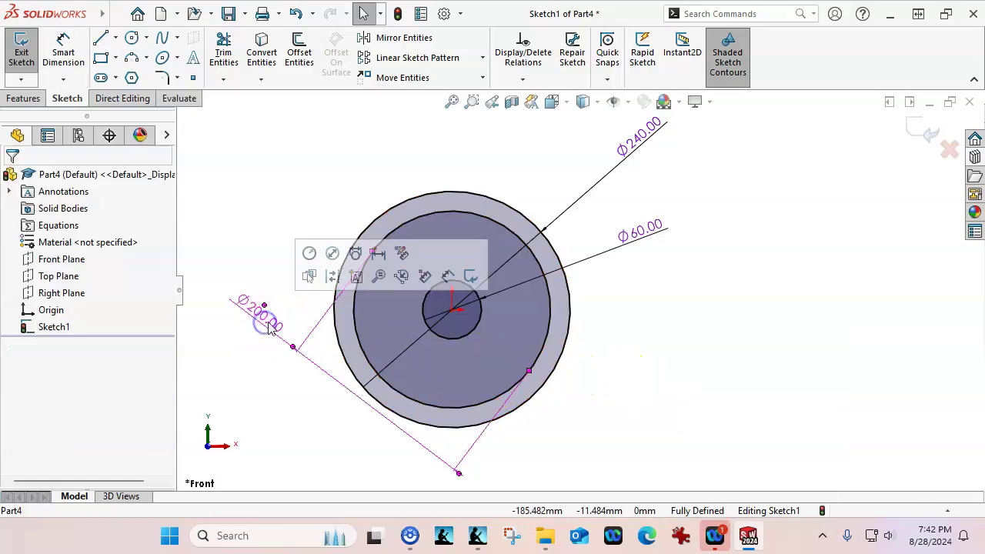
{"action": "mouse_move", "coordinate": [500, 379]}
{"action": "left_mouse_down"}
{"action": "mouse_move", "coordinate": [527, 378]}
{"action": "mouse_move", "coordinate": [550, 343]}
{"action": "left_mouse_up"}
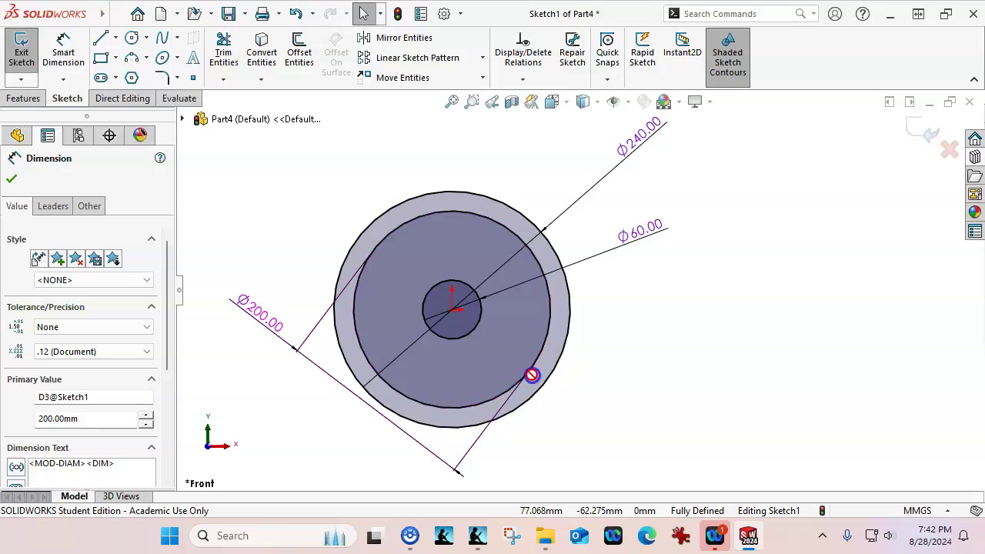
{"action": "left_click", "coordinate": [253, 319]}
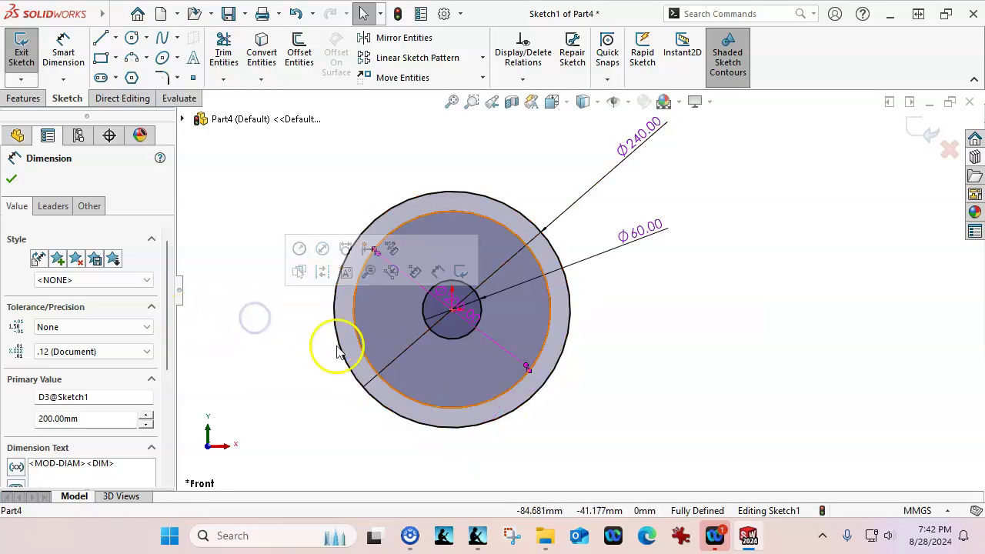
{"action": "left_click", "coordinate": [352, 406]}
{"action": "left_click", "coordinate": [469, 317]}
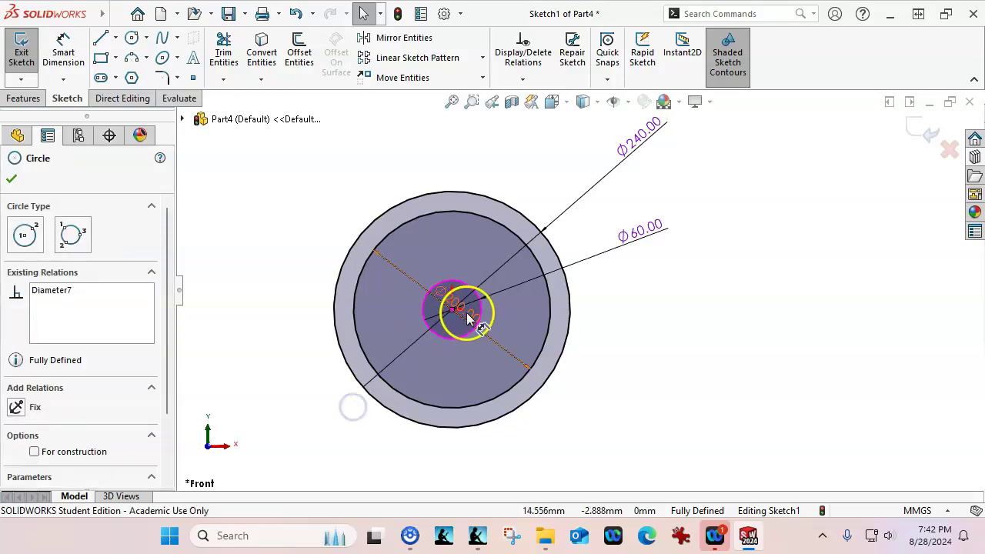
{"action": "left_click_drag", "start_coordinate": [439, 345], "coordinate": [586, 382]}
{"action": "left_click", "coordinate": [654, 380]}
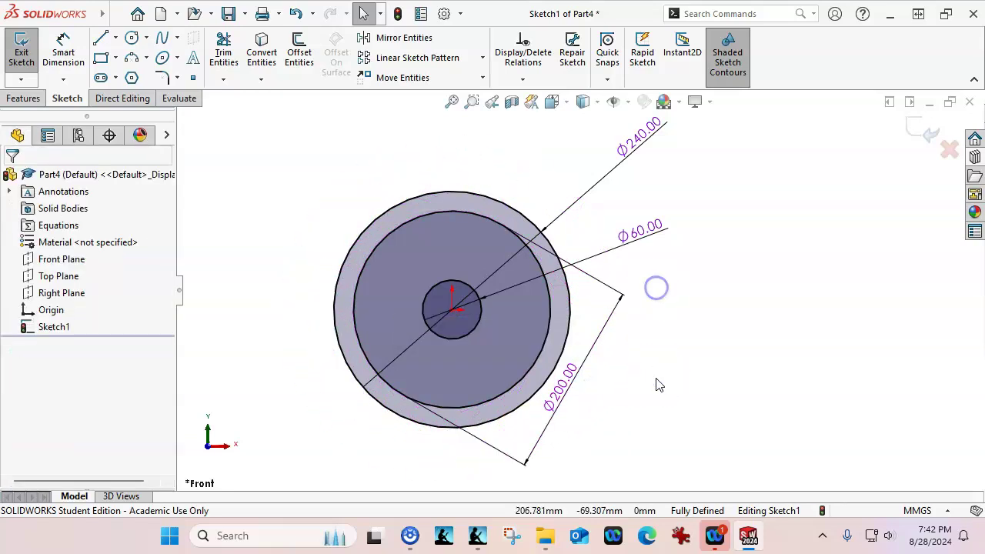
Display the 200 mm dimension as R100.00 and place it at right beside Ø240.00
{"action": "left_click", "coordinate": [581, 385]}
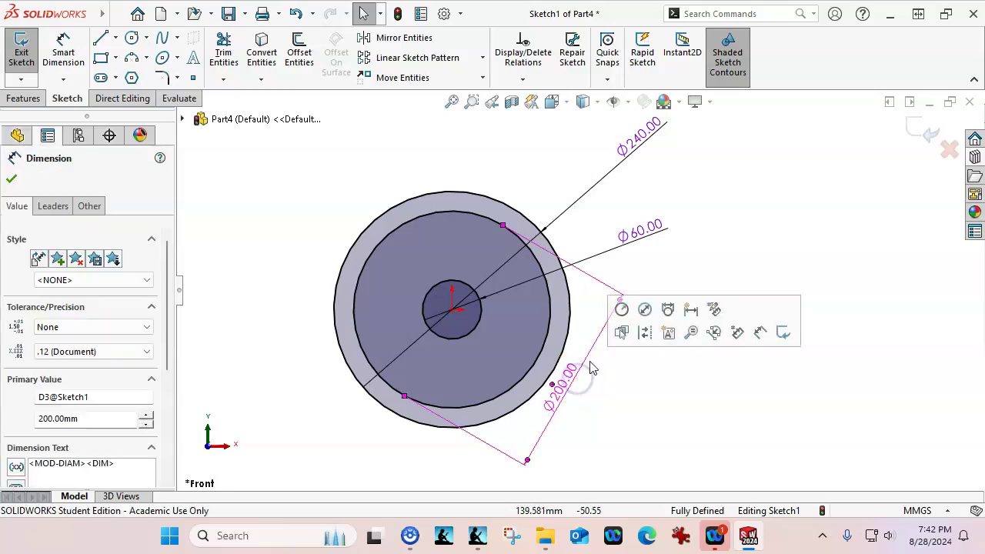
{"action": "left_click", "coordinate": [623, 308]}
{"action": "left_click_drag", "start_coordinate": [573, 389], "coordinate": [660, 273]}
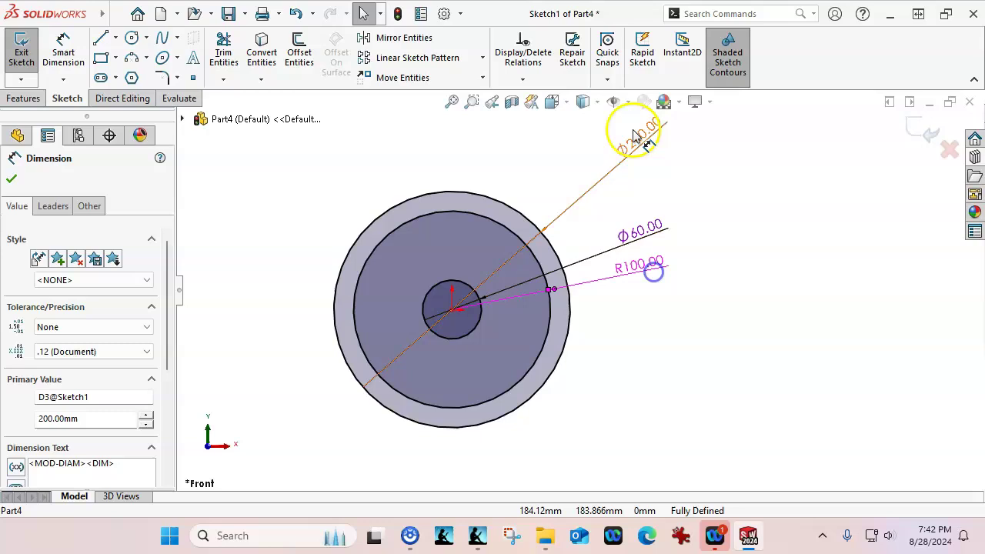
{"action": "left_click_drag", "start_coordinate": [633, 131], "coordinate": [606, 206]}
{"action": "left_click", "coordinate": [626, 341]}
{"action": "scroll", "coordinate": [443, 264], "scroll_direction": "down", "scroll_amount": 2}
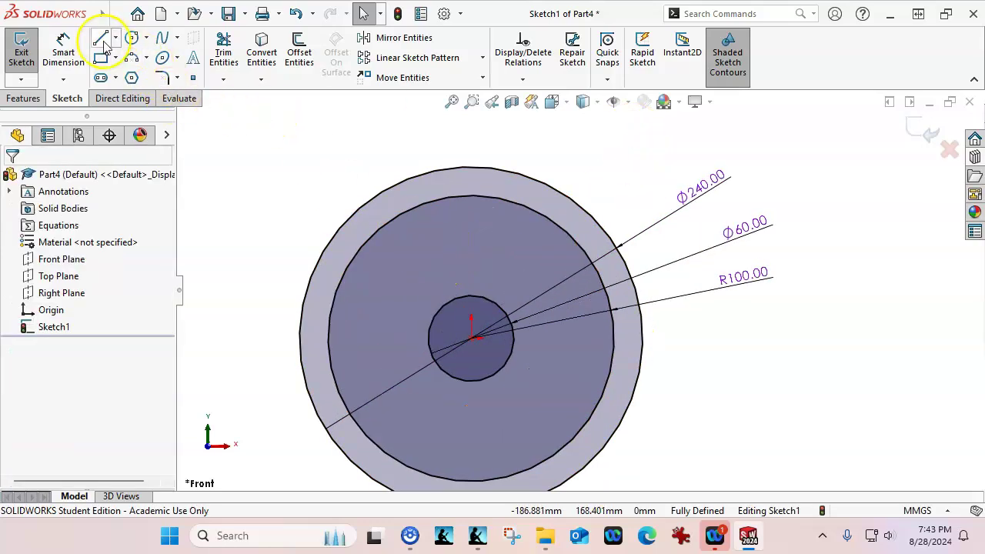
Draw a horizontal line from the Ø200 circle's left edge to the centre circle
{"action": "key", "text": "l"}
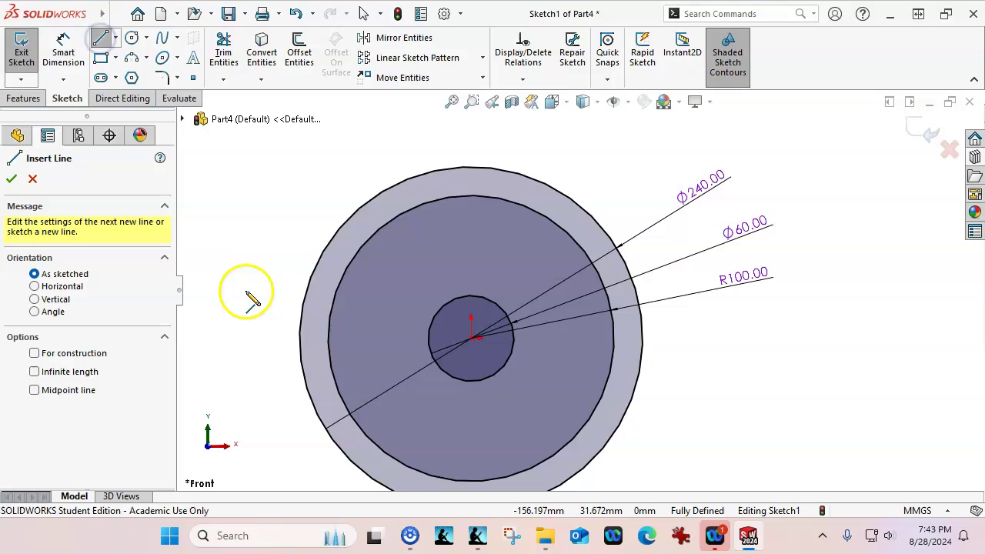
{"action": "left_click", "coordinate": [329, 325]}
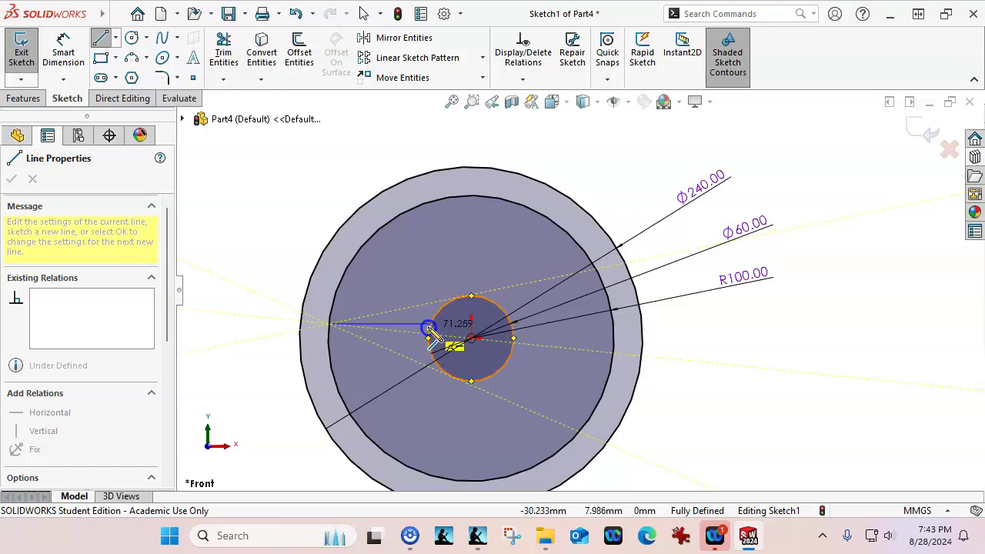
{"action": "left_click", "coordinate": [428, 325]}
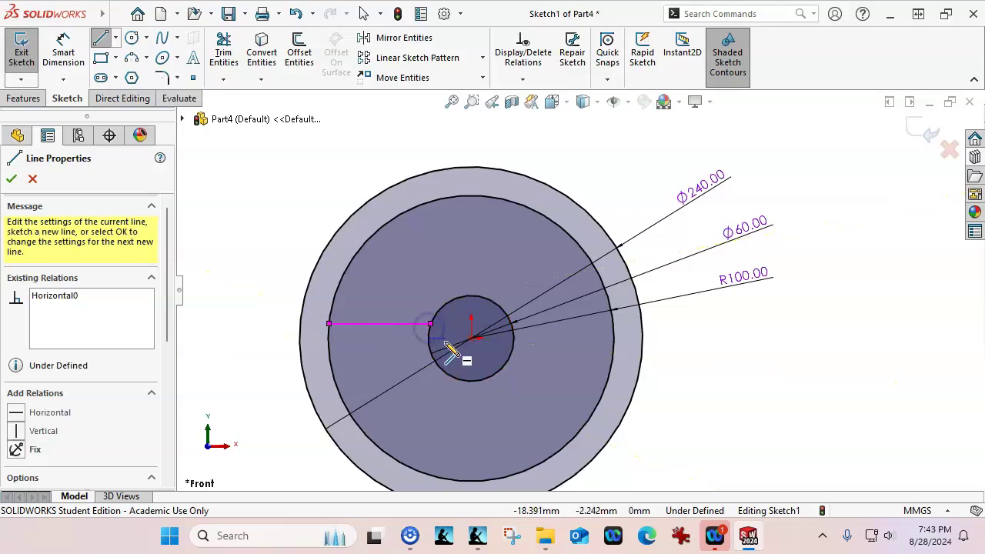
{"action": "left_click_drag", "start_coordinate": [464, 299], "coordinate": [389, 256]}
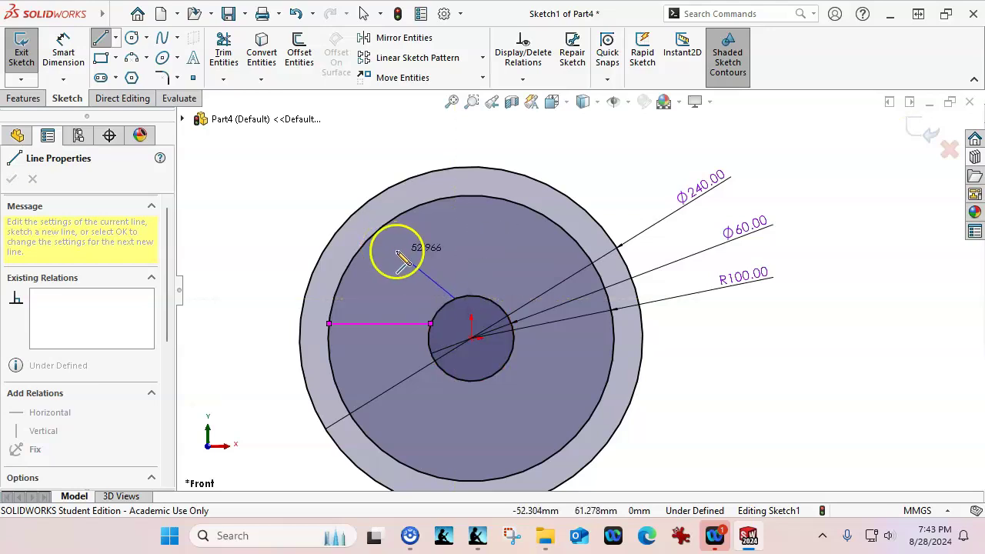
{"action": "key", "text": "Escape"}
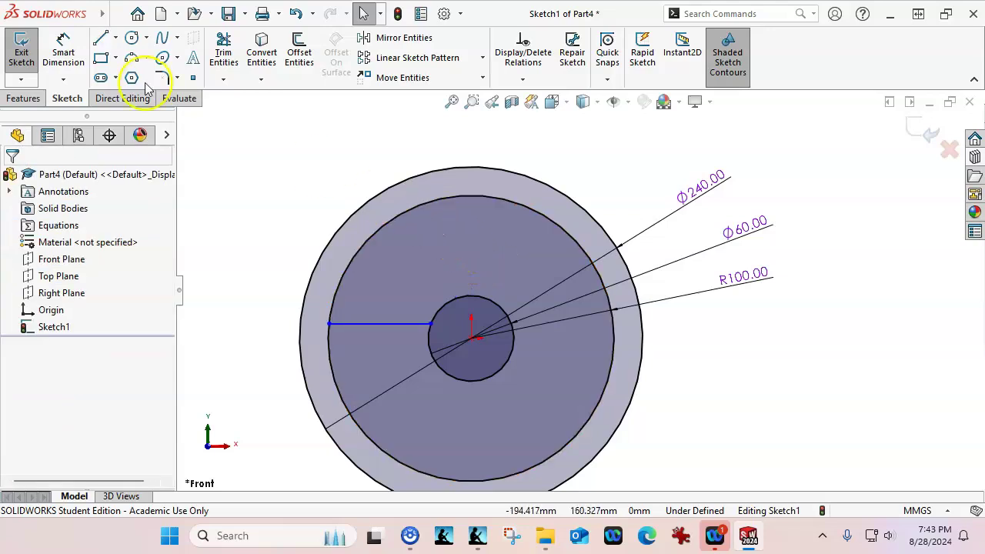
Draw a stray line tangent to the centre circle, then undo it
{"action": "left_click", "coordinate": [100, 37]}
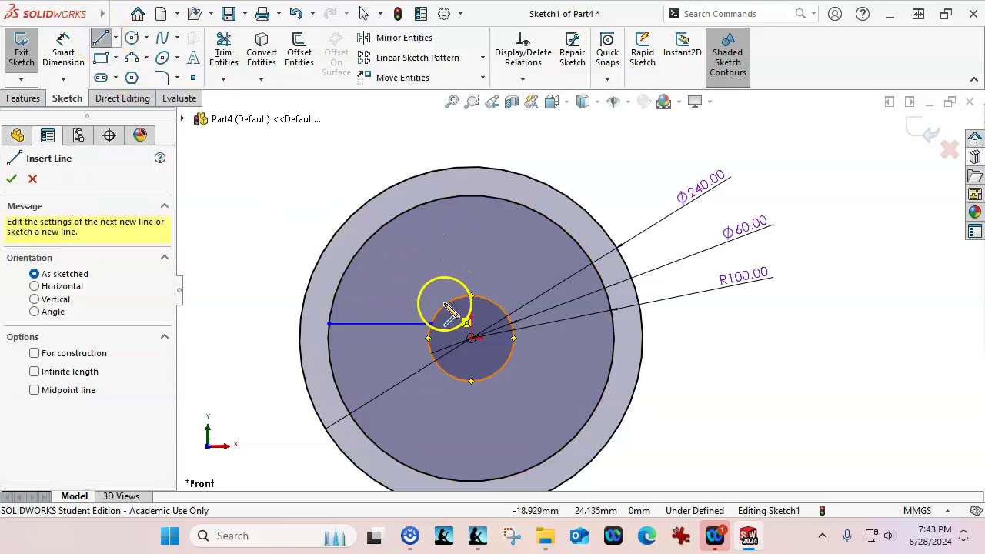
{"action": "left_click", "coordinate": [471, 296]}
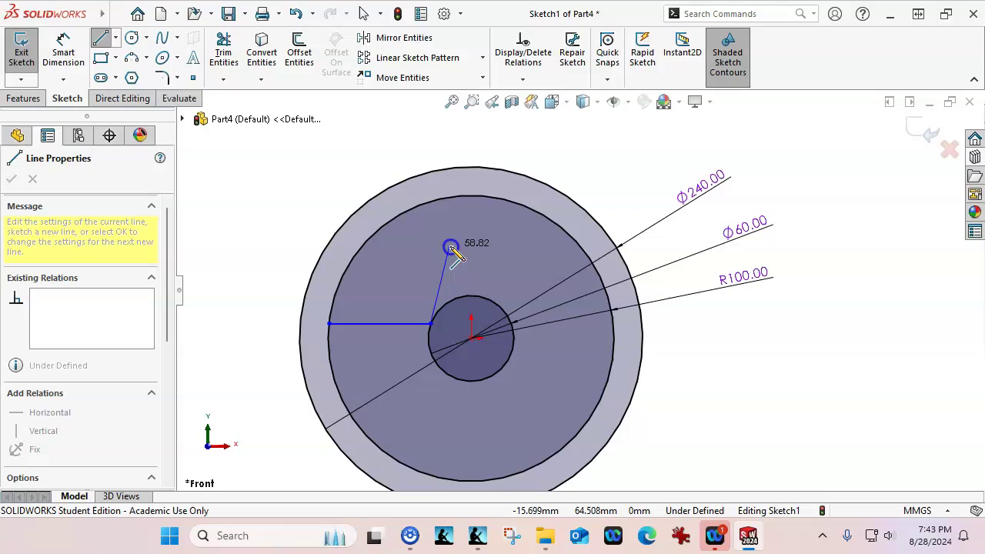
{"action": "left_click", "coordinate": [533, 416]}
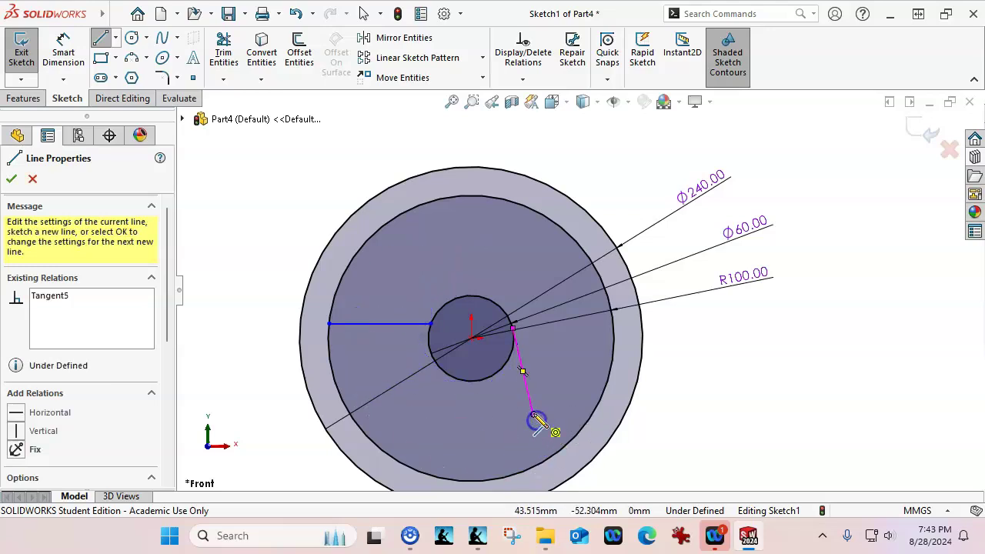
{"action": "key", "text": "Escape"}
{"action": "key", "text": "ctrl+z"}
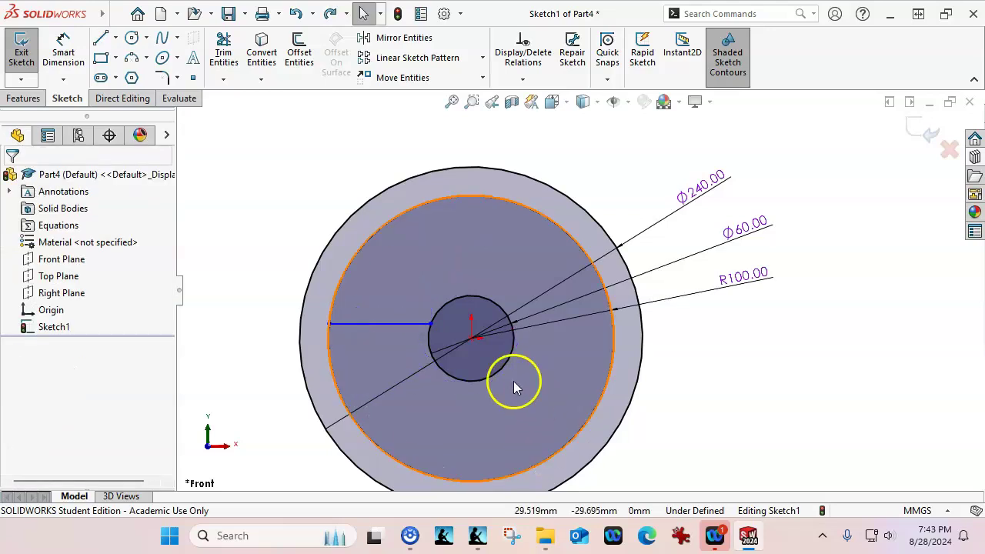
Draw a vertical line from the R100 circle's top to the centre circle's top, then select it
{"action": "left_click", "coordinate": [102, 38]}
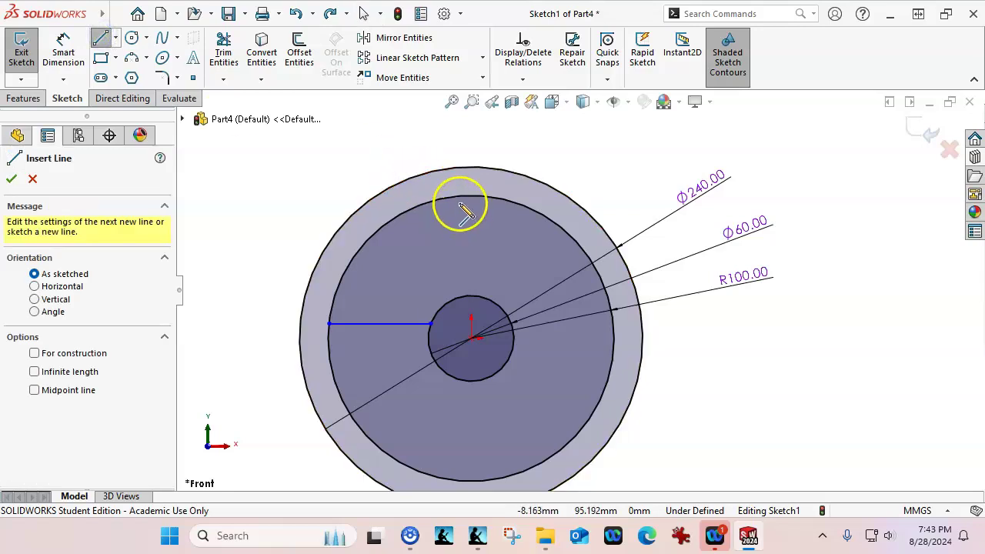
{"action": "left_click", "coordinate": [457, 198]}
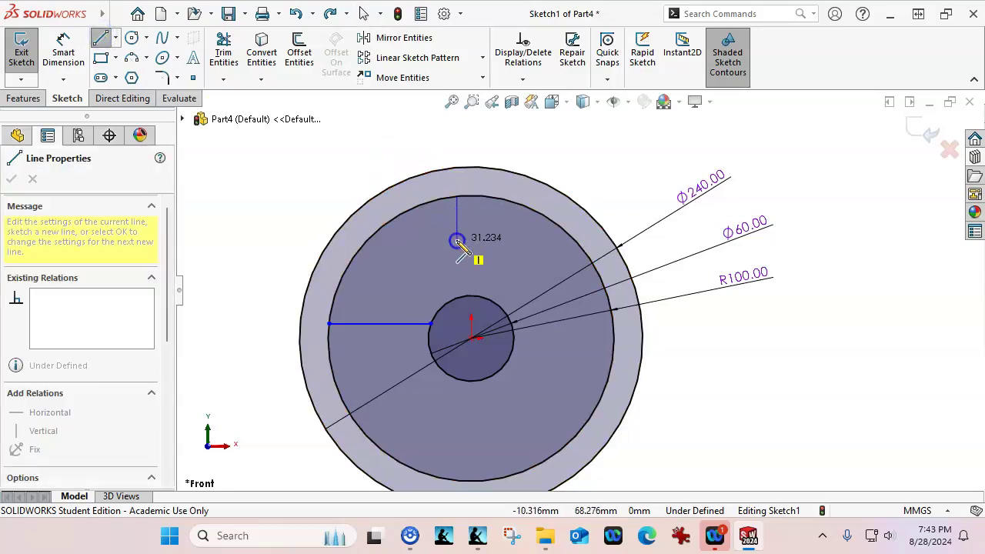
{"action": "left_click", "coordinate": [459, 298]}
{"action": "right_click", "coordinate": [589, 132]}
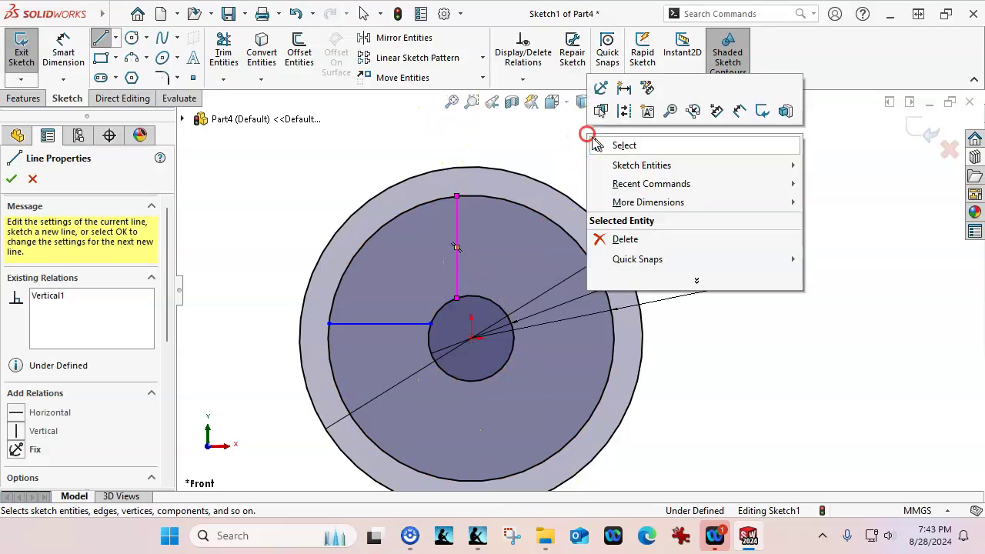
{"action": "left_click", "coordinate": [627, 149]}
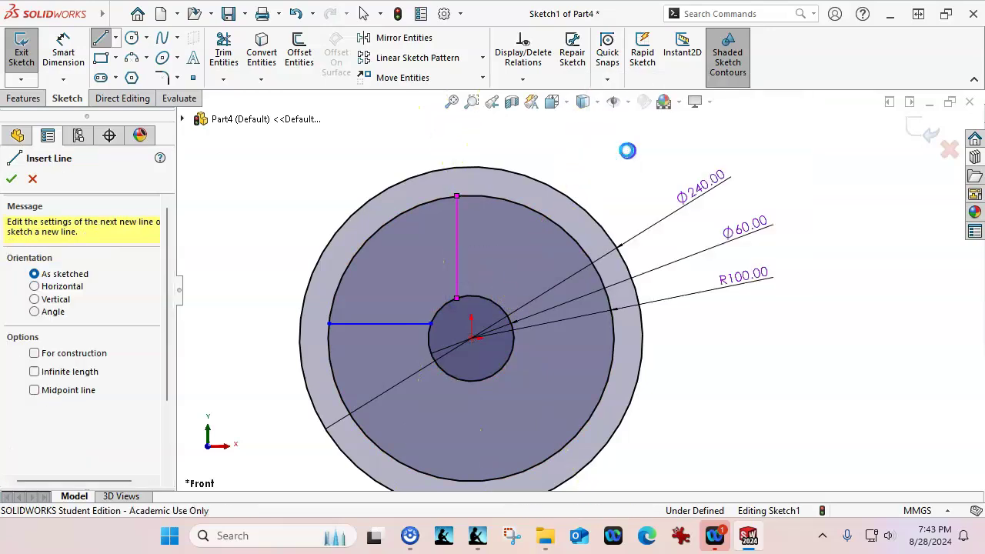
{"action": "left_click", "coordinate": [458, 279]}
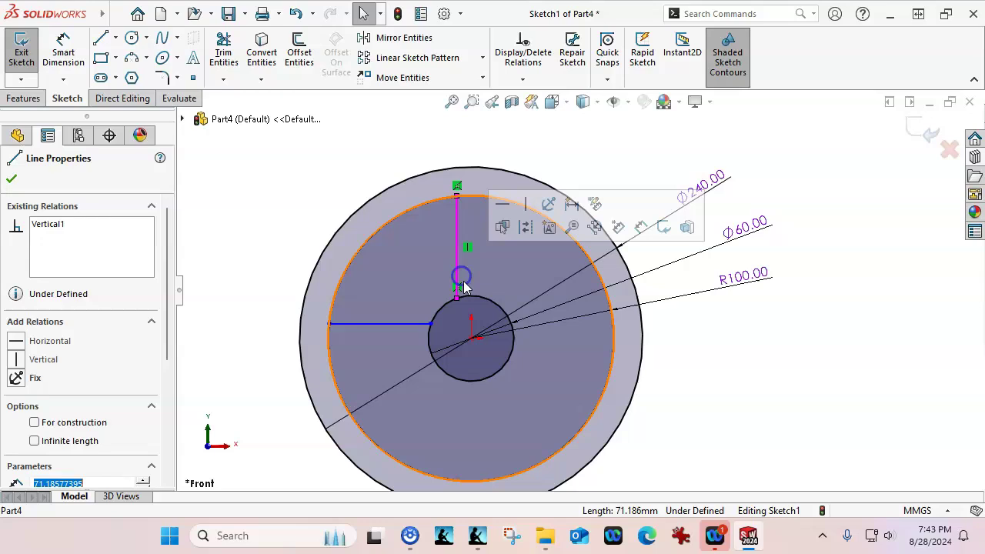
Circular-pattern the vertical and horizontal lines as 4 equally spaced instances over 360°
{"action": "left_click", "coordinate": [392, 323], "text": "ctrl"}
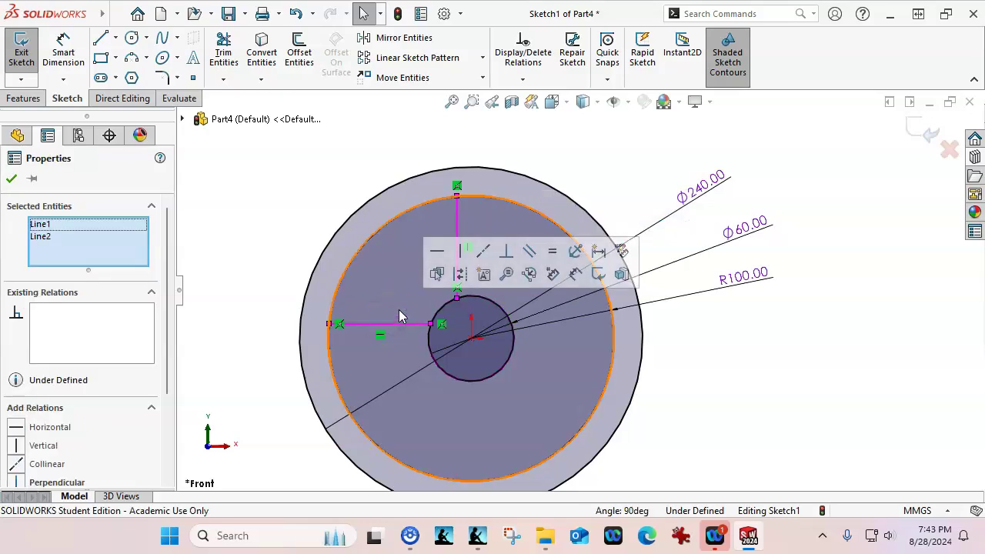
{"action": "left_click", "coordinate": [336, 167]}
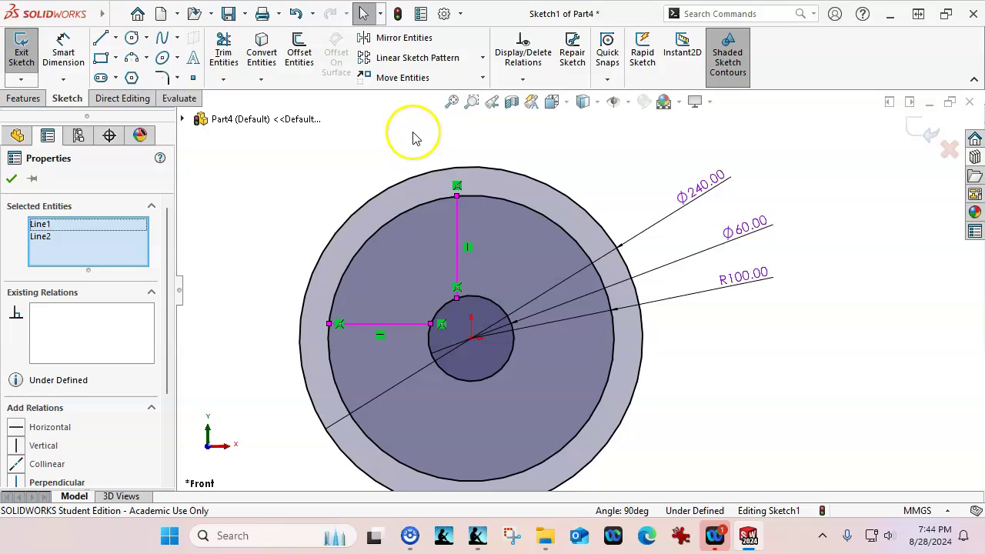
{"action": "left_click", "coordinate": [482, 58]}
{"action": "left_click", "coordinate": [442, 96]}
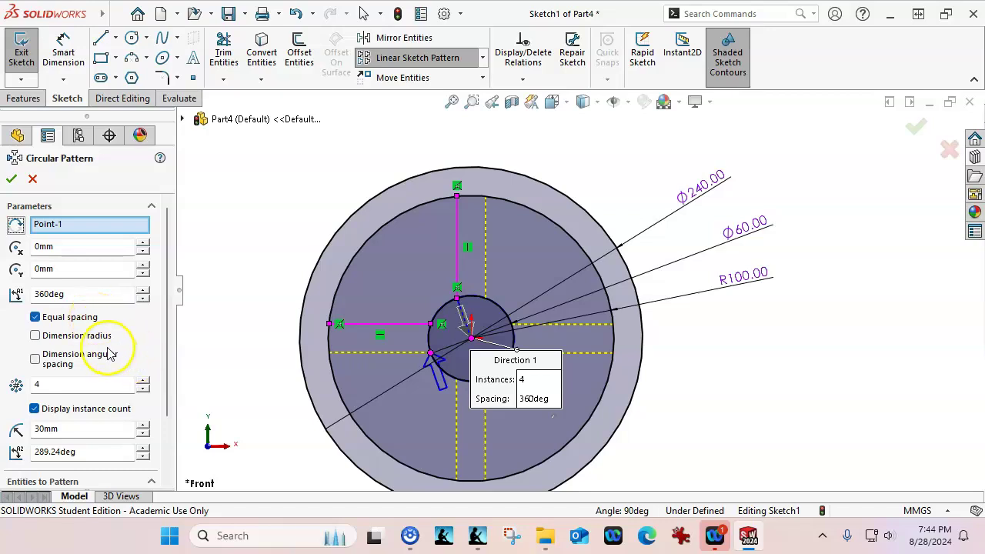
{"action": "left_click", "coordinate": [36, 359]}
{"action": "left_click", "coordinate": [35, 317]}
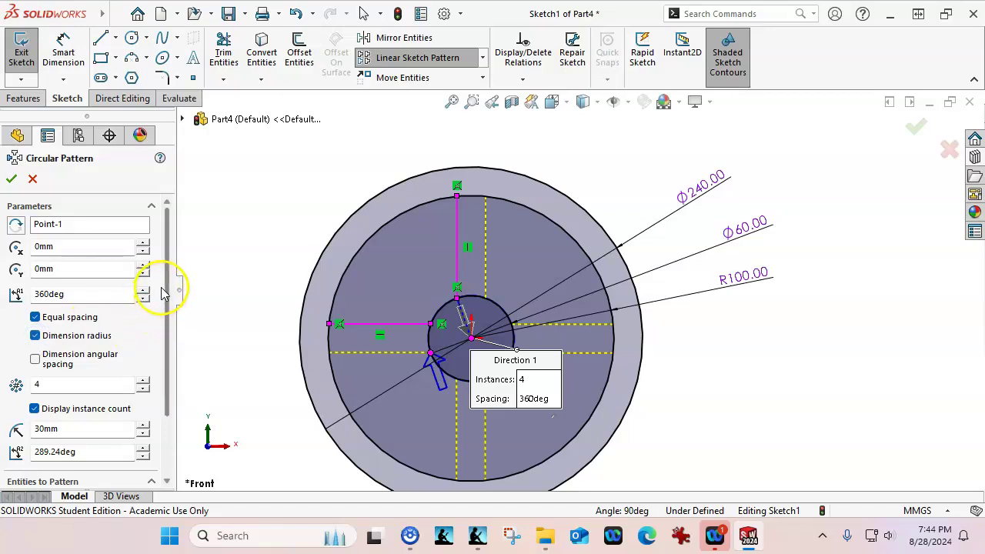
{"action": "scroll", "coordinate": [166, 321], "scroll_direction": "down", "scroll_amount": 2}
{"action": "scroll", "coordinate": [166, 327], "scroll_direction": "down", "scroll_amount": 1}
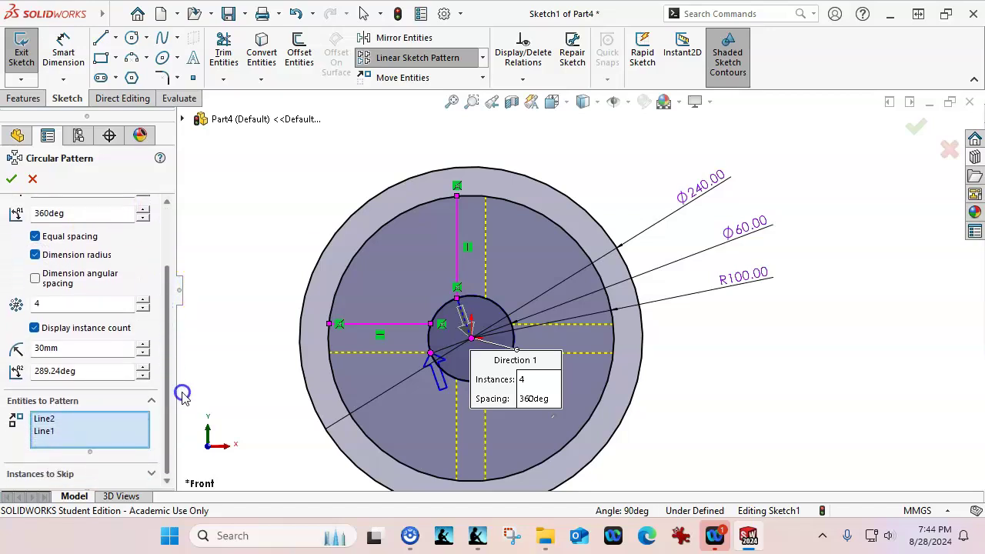
{"action": "scroll", "coordinate": [166, 307], "scroll_direction": "up", "scroll_amount": 5}
{"action": "left_click", "coordinate": [11, 179]}
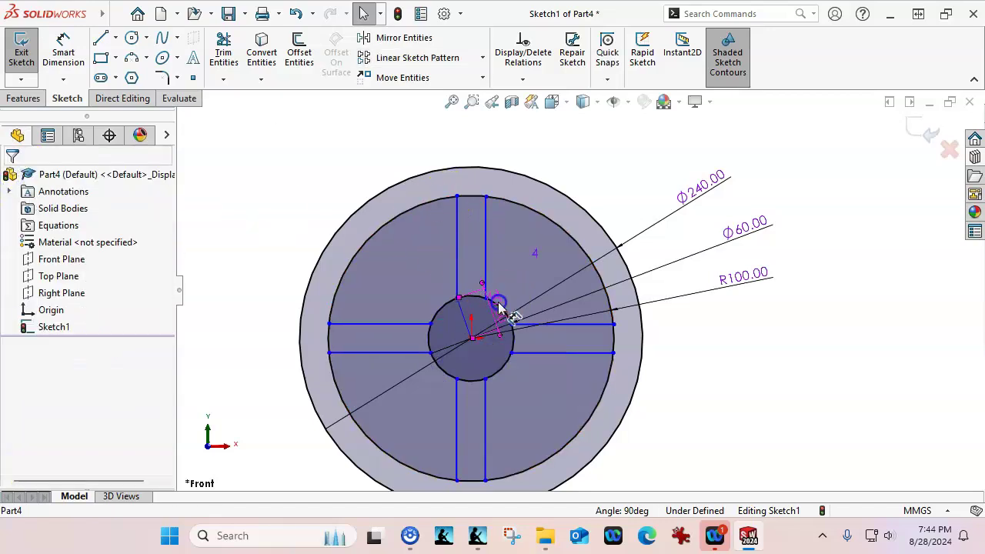
Move the 30.00 label aside and dimension the top spoke's left line 10 mm from centre
{"action": "left_click_drag", "start_coordinate": [498, 306], "coordinate": [378, 274]}
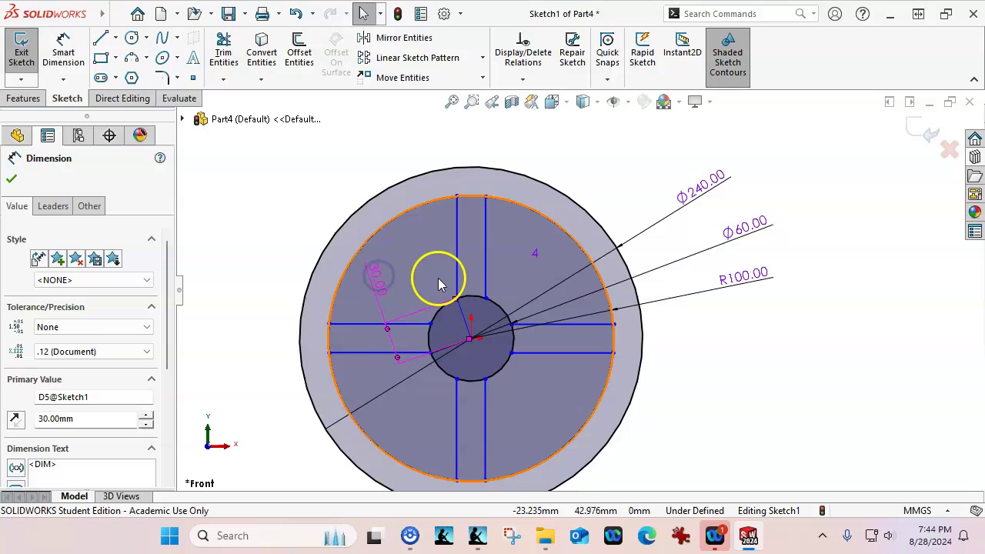
{"action": "left_click", "coordinate": [694, 356]}
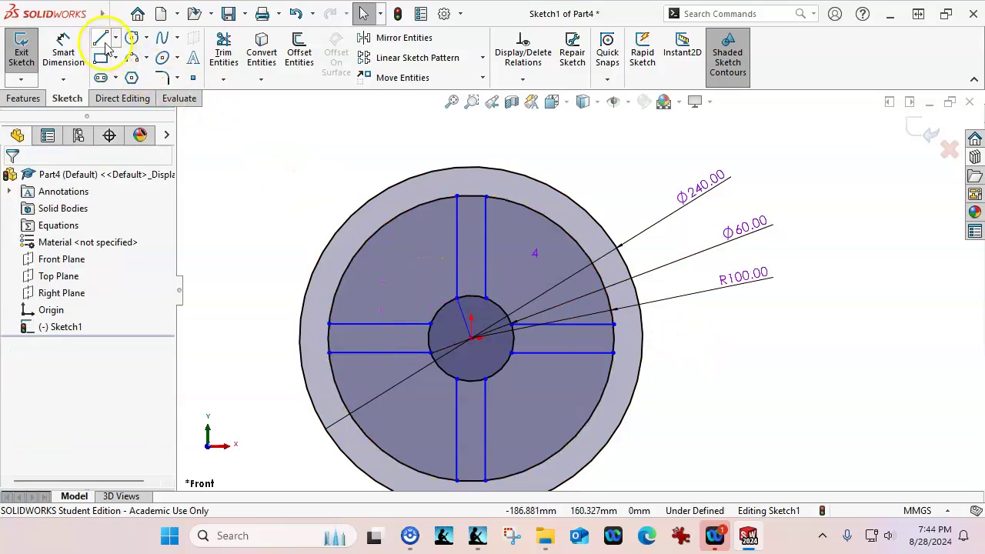
{"action": "left_click", "coordinate": [63, 46]}
{"action": "scroll", "coordinate": [508, 332], "scroll_direction": "down", "scroll_amount": 2}
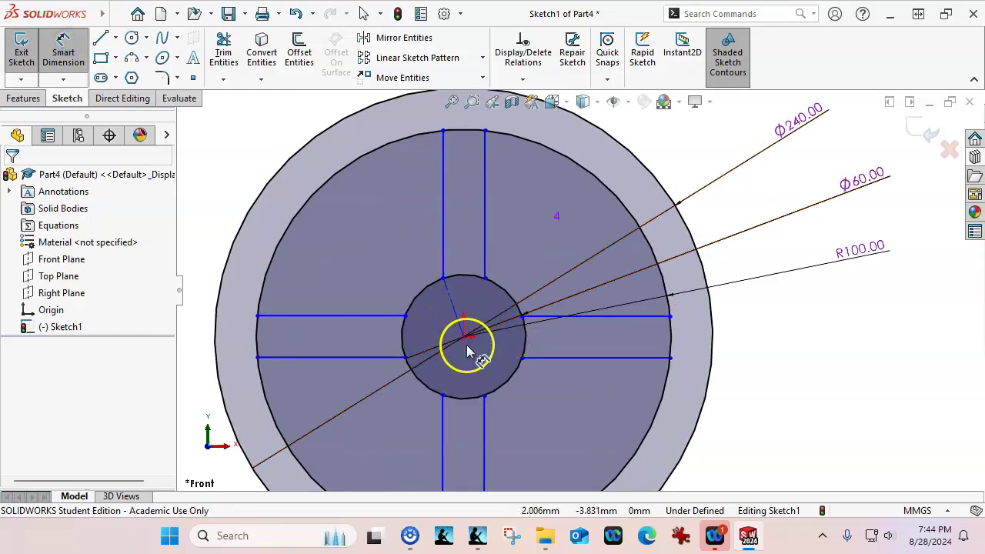
{"action": "left_click", "coordinate": [465, 336]}
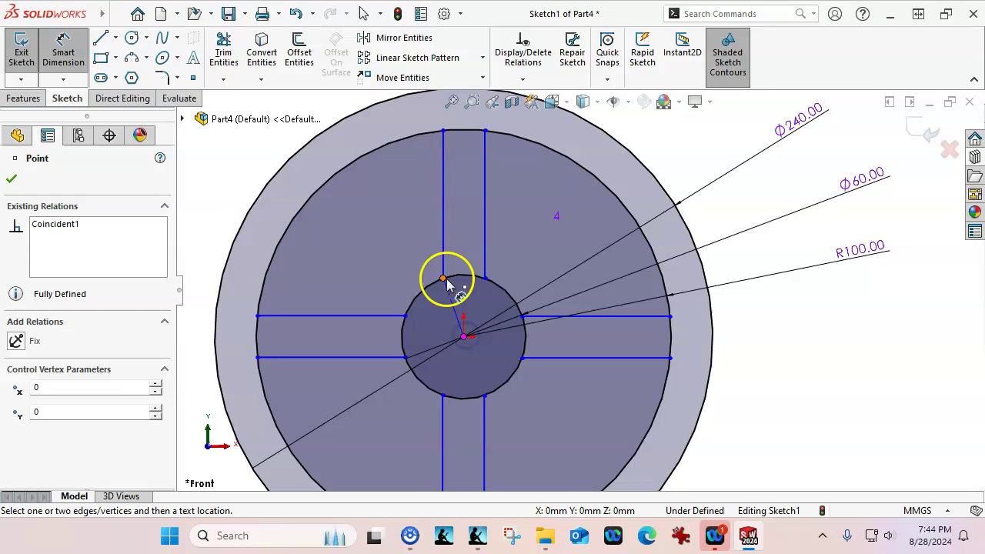
{"action": "left_click", "coordinate": [441, 273]}
{"action": "scroll", "coordinate": [462, 170], "scroll_direction": "up", "scroll_amount": 1}
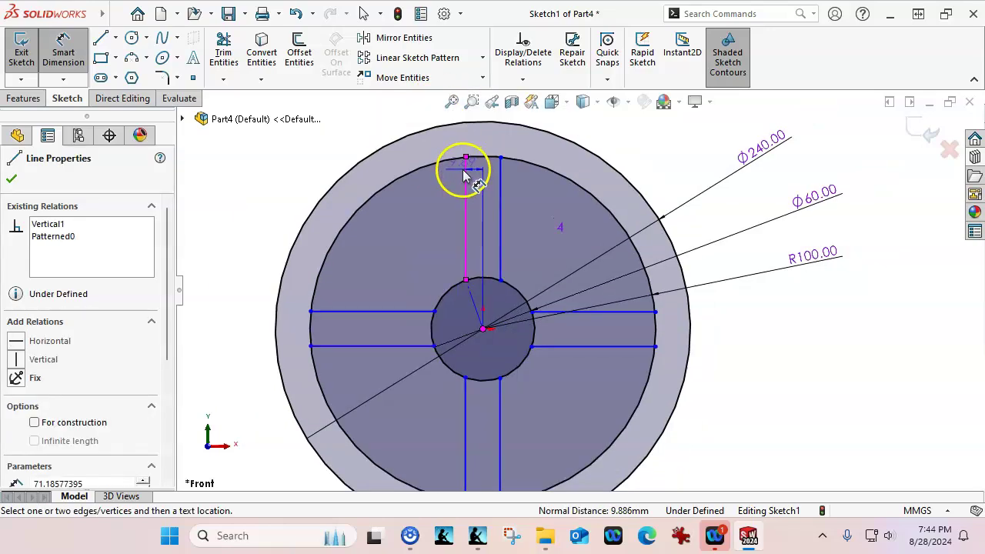
{"action": "scroll", "coordinate": [464, 176], "scroll_direction": "up", "scroll_amount": 1}
{"action": "left_click", "coordinate": [462, 120]}
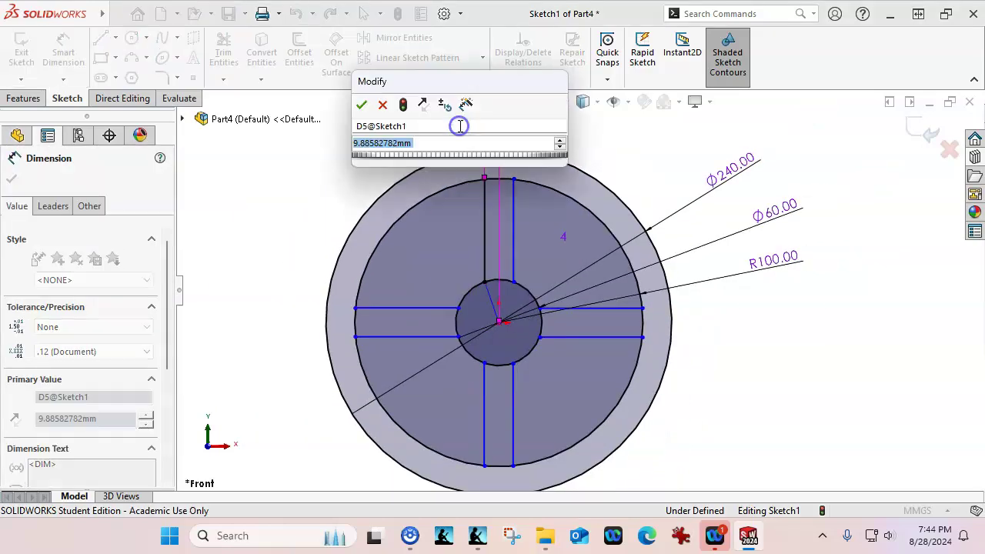
{"action": "type", "text": "10"}
{"action": "key", "text": "Return"}
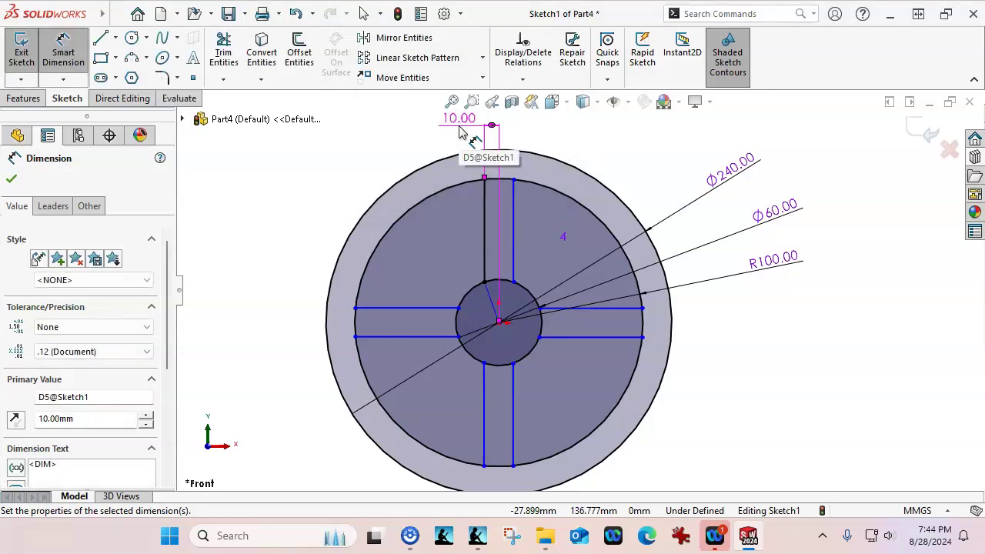
Dimension the spoke width as 20 mm between the two vertical lines
{"action": "left_click", "coordinate": [483, 214]}
{"action": "left_click", "coordinate": [512, 216]}
{"action": "scroll", "coordinate": [513, 200], "scroll_direction": "up", "scroll_amount": 2}
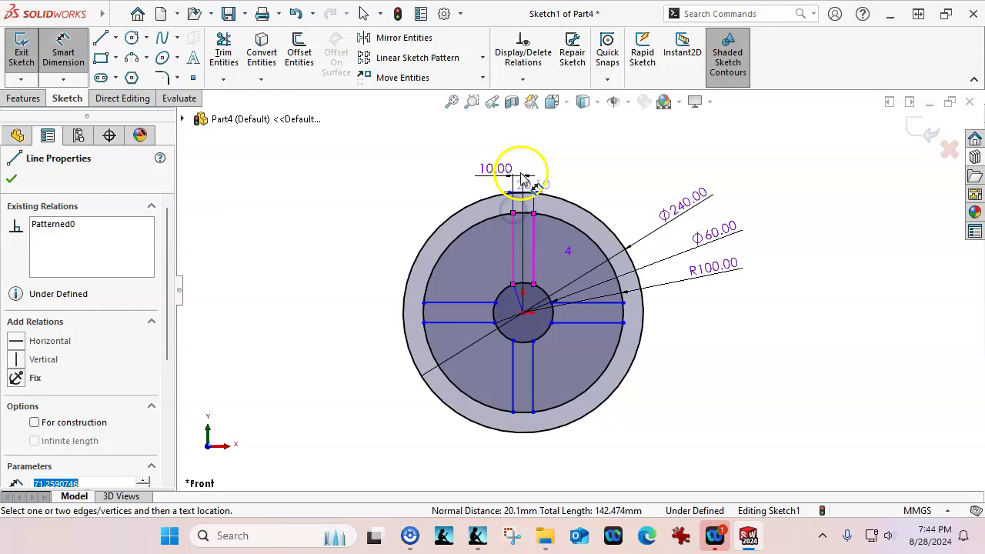
{"action": "left_click", "coordinate": [523, 156]}
{"action": "type", "text": "20"}
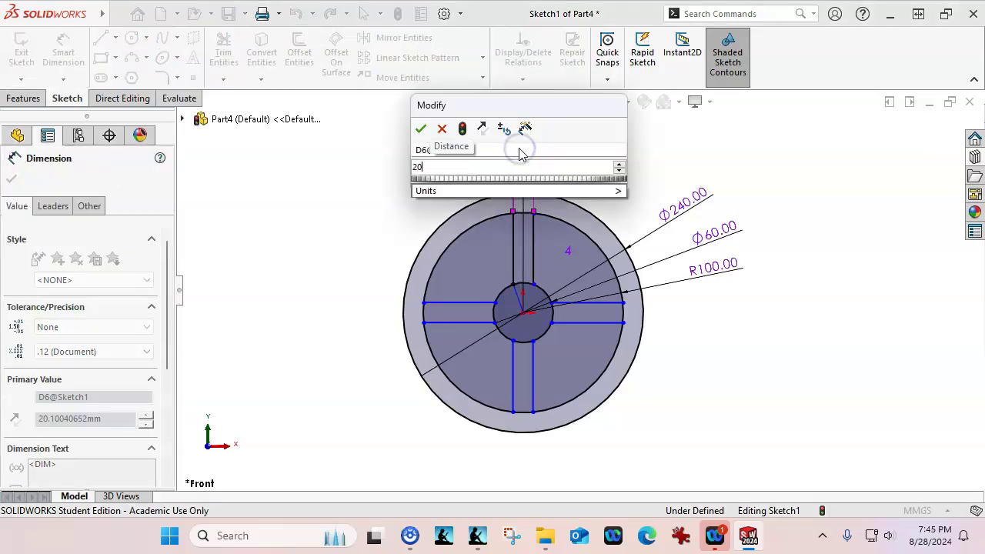
{"action": "key", "text": "Return"}
{"action": "right_click", "coordinate": [677, 369]}
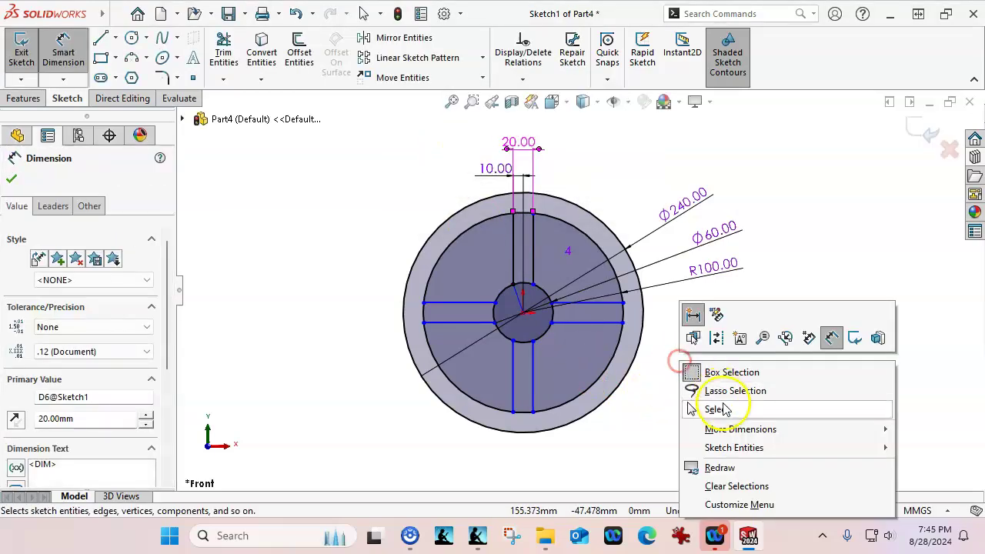
{"action": "left_click", "coordinate": [721, 402]}
{"action": "scroll", "coordinate": [569, 346], "scroll_direction": "down", "scroll_amount": 3}
Drag the spoke line's upper endpoint onto the R100 circle
{"action": "scroll", "coordinate": [634, 300], "scroll_direction": "up", "scroll_amount": 2}
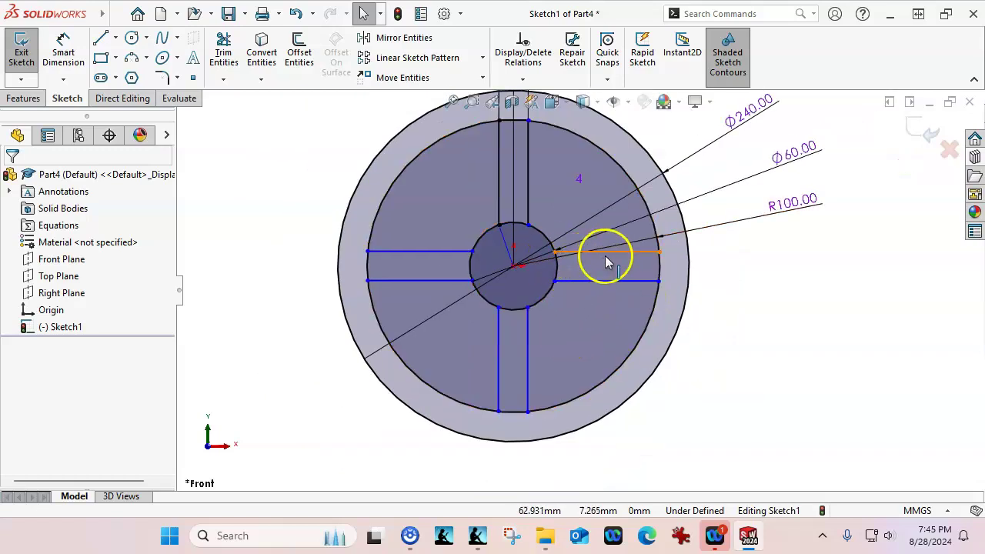
{"action": "left_click", "coordinate": [607, 275]}
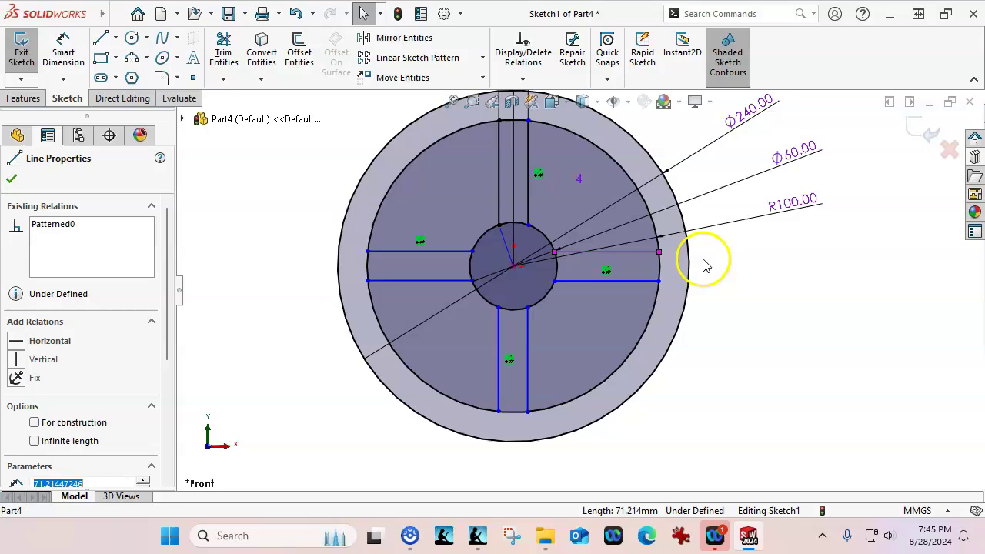
{"action": "left_click", "coordinate": [773, 290]}
{"action": "key", "text": "f"}
{"action": "scroll", "coordinate": [549, 209], "scroll_direction": "down", "scroll_amount": 5}
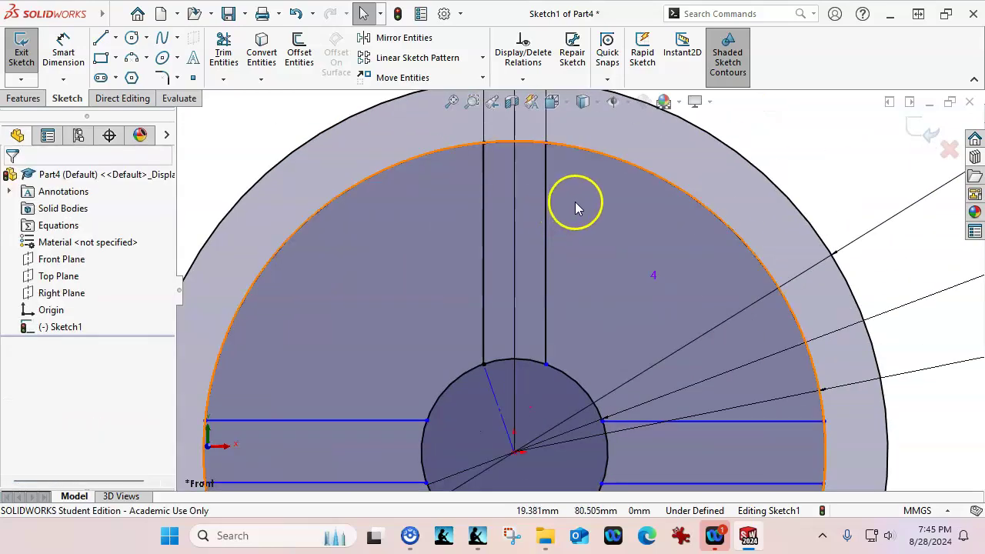
{"action": "scroll", "coordinate": [575, 202], "scroll_direction": "up", "scroll_amount": 1}
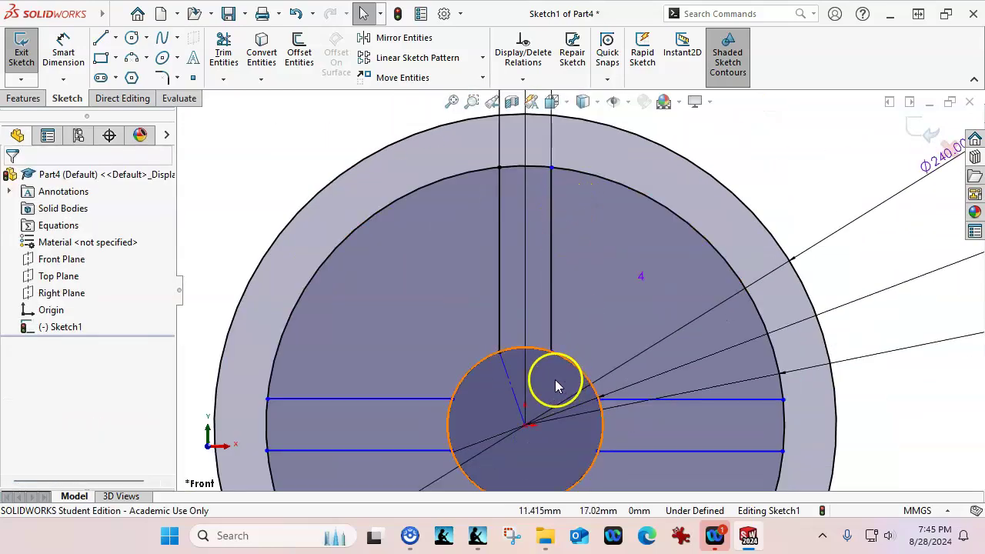
{"action": "left_click", "coordinate": [551, 352]}
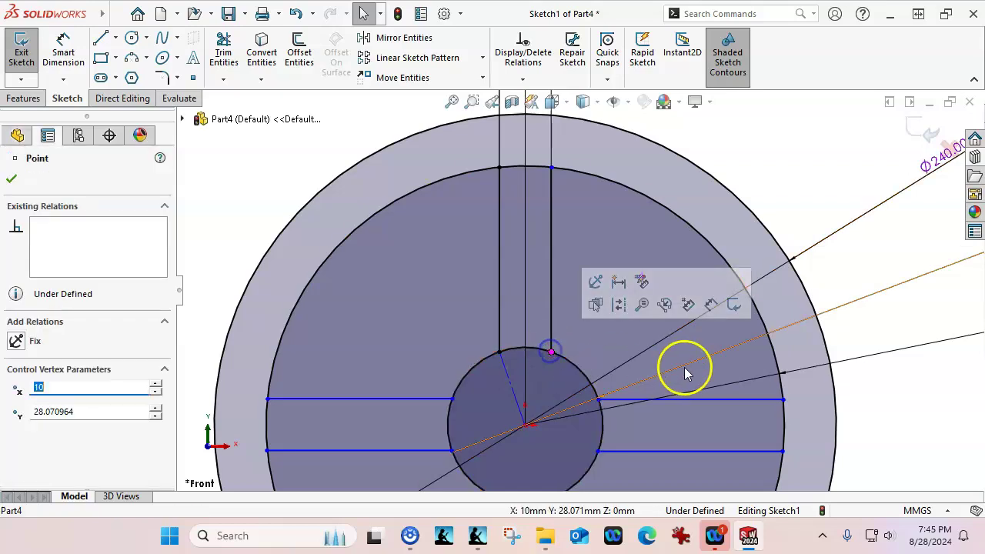
{"action": "left_click", "coordinate": [551, 168]}
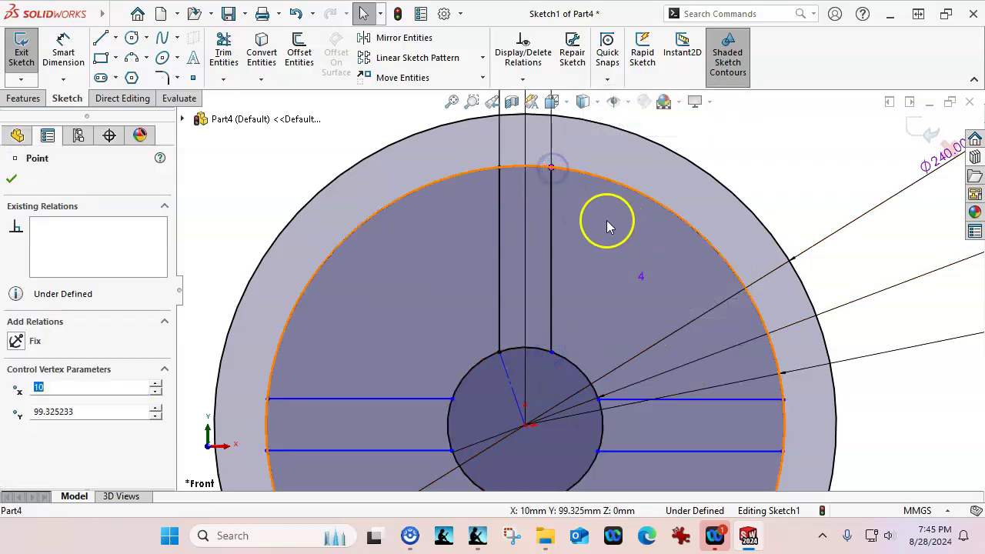
{"action": "mouse_move", "coordinate": [555, 174]}
{"action": "left_mouse_down"}
{"action": "mouse_move", "coordinate": [570, 222]}
{"action": "mouse_move", "coordinate": [570, 174]}
{"action": "left_mouse_up"}
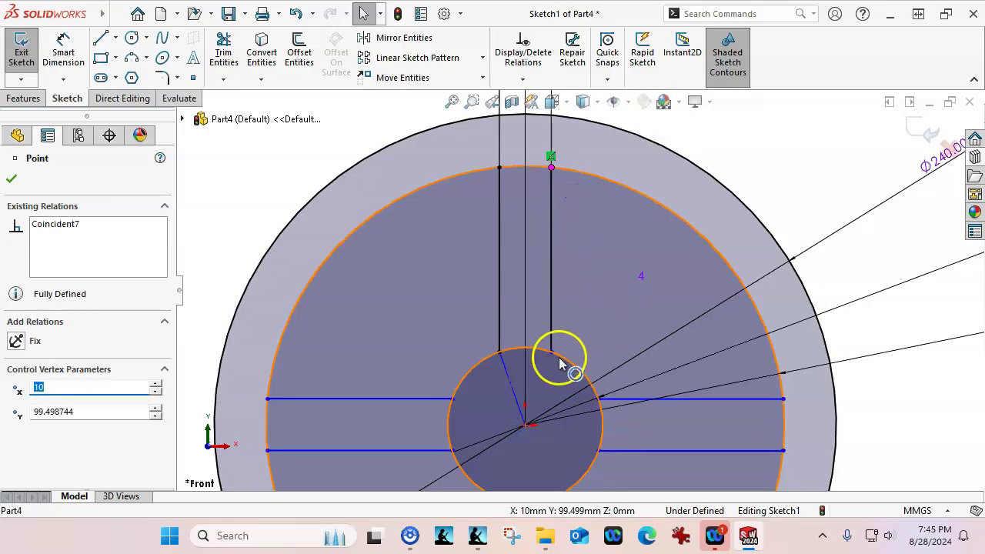
Snap the spoke line's lower endpoint onto the Ø60 hub circle, fully defining the sketch
{"action": "left_click_drag", "start_coordinate": [554, 352], "coordinate": [560, 303]}
{"action": "left_click", "coordinate": [560, 303]}
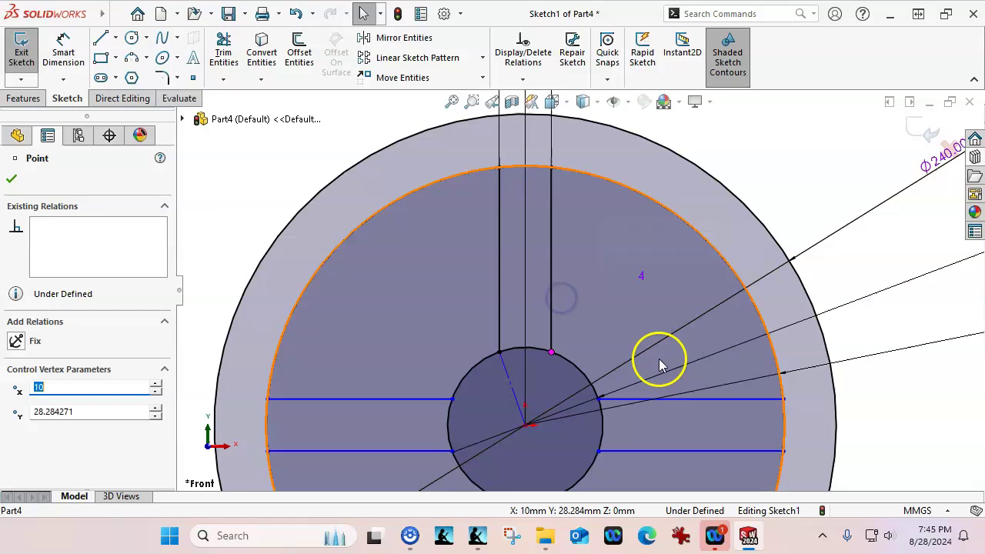
{"action": "left_click", "coordinate": [856, 397]}
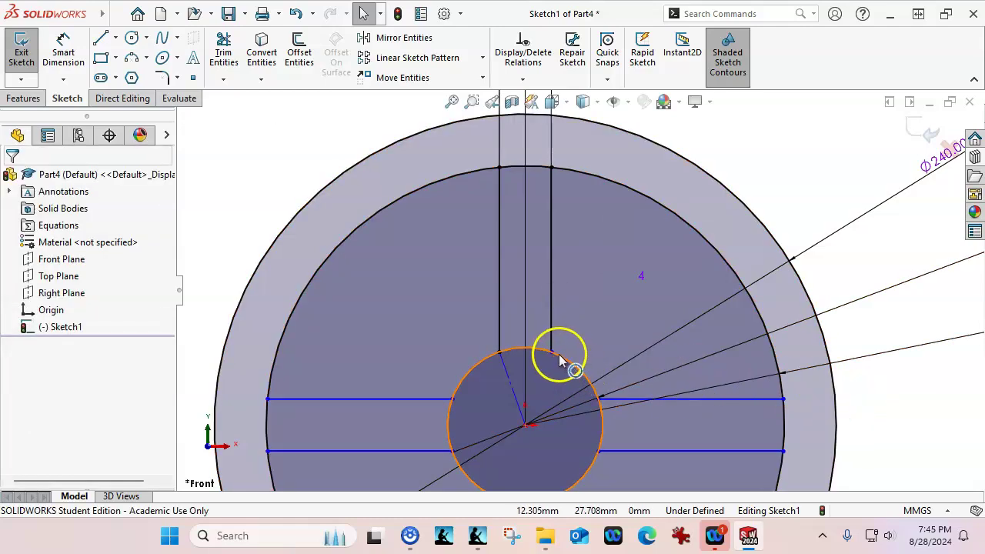
{"action": "mouse_move", "coordinate": [551, 354]}
{"action": "left_mouse_down"}
{"action": "mouse_move", "coordinate": [554, 400]}
{"action": "mouse_move", "coordinate": [546, 374]}
{"action": "mouse_move", "coordinate": [559, 359]}
{"action": "left_mouse_up"}
{"action": "left_click", "coordinate": [847, 401]}
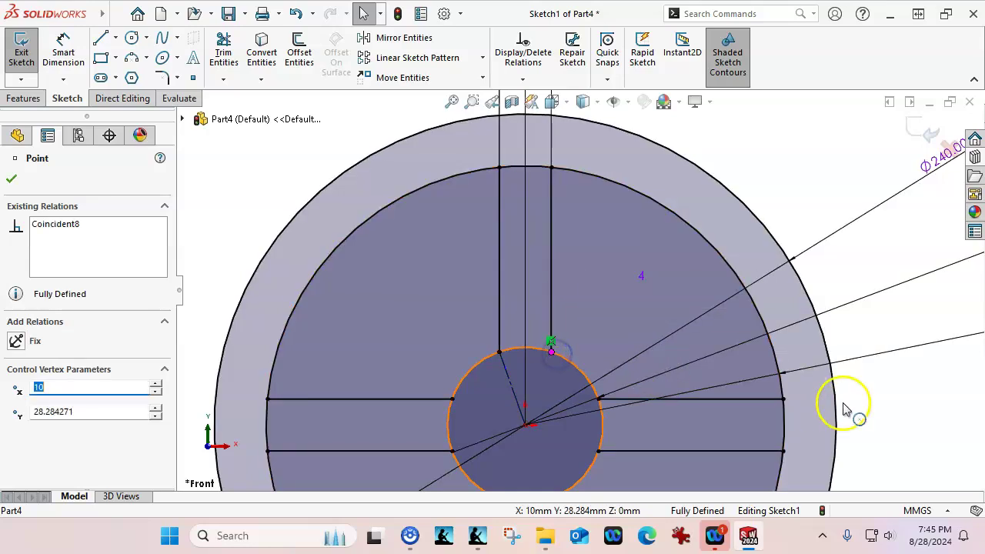
{"action": "key", "text": "f"}
{"action": "left_click", "coordinate": [795, 386]}
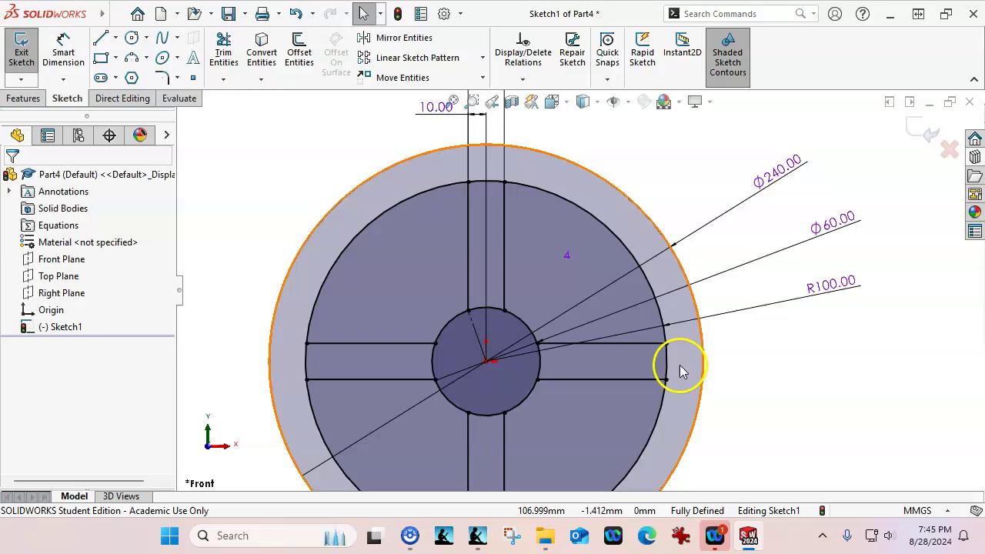
Inspect the relations on the right, left and horizontal spoke lines
{"action": "left_click", "coordinate": [504, 249]}
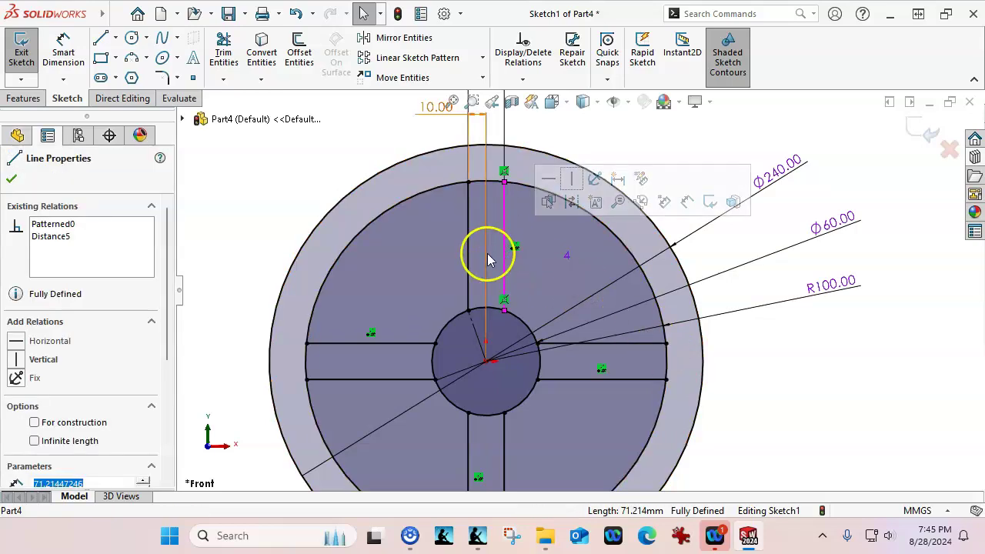
{"action": "left_click", "coordinate": [468, 258]}
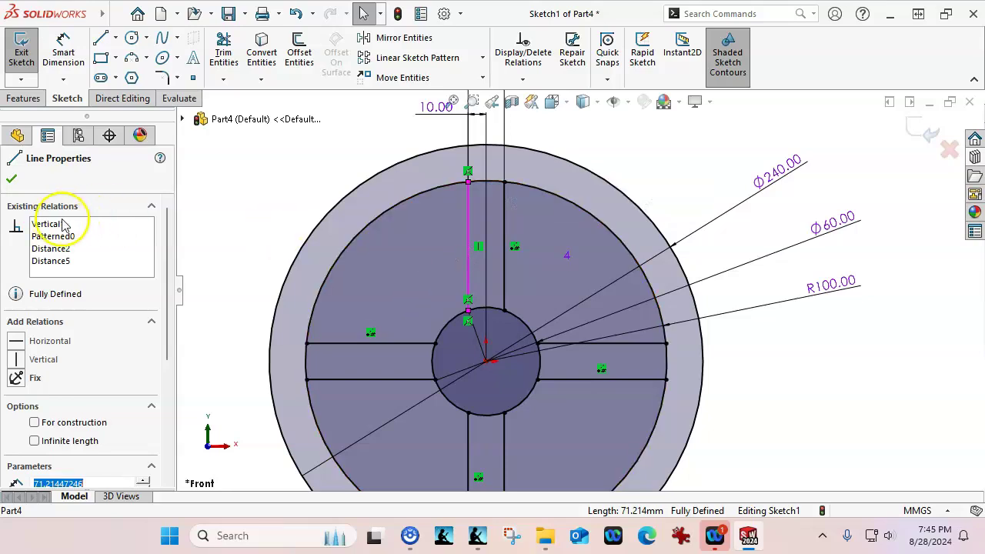
{"action": "left_click", "coordinate": [416, 343]}
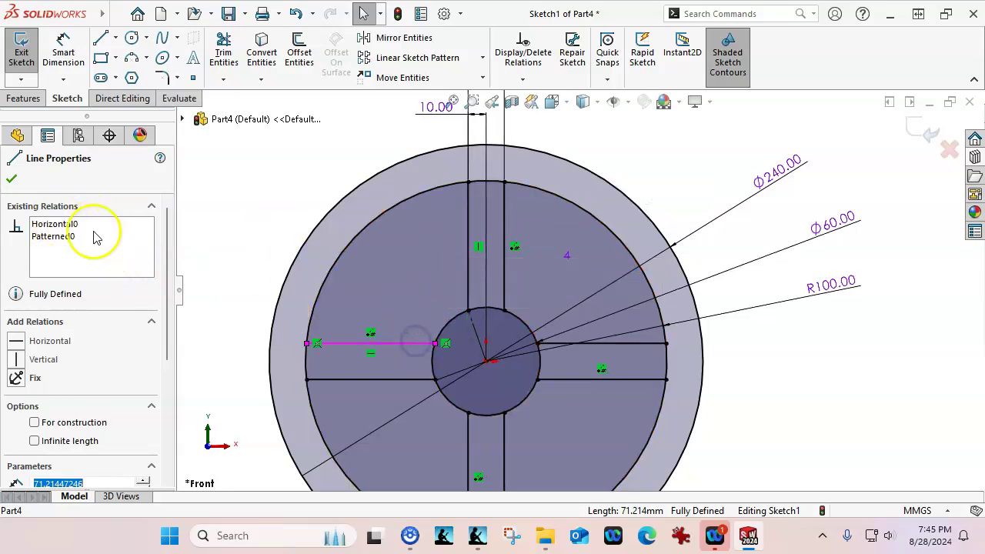
{"action": "left_click", "coordinate": [893, 350]}
{"action": "scroll", "coordinate": [670, 362], "scroll_direction": "up", "scroll_amount": 2}
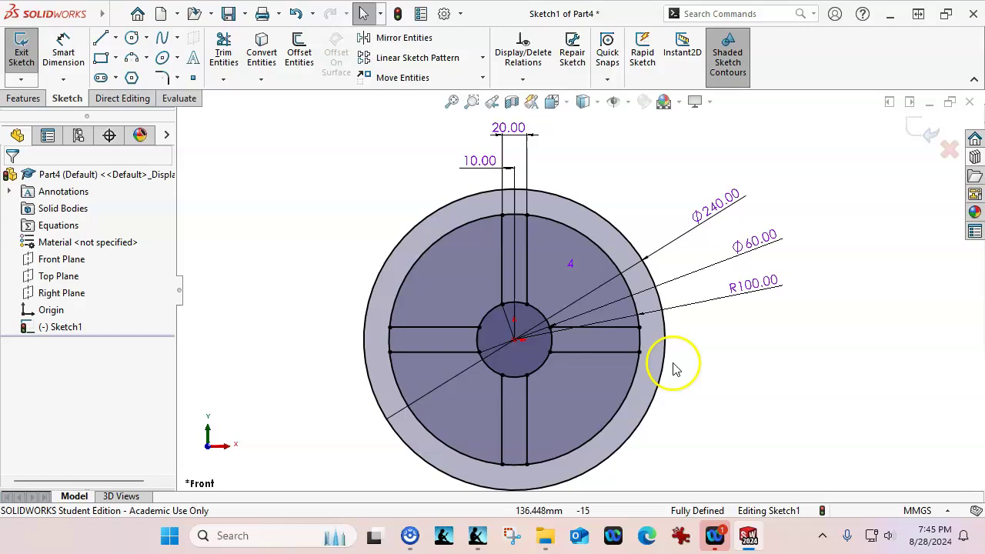
{"action": "scroll", "coordinate": [590, 347], "scroll_direction": "down", "scroll_amount": 5}
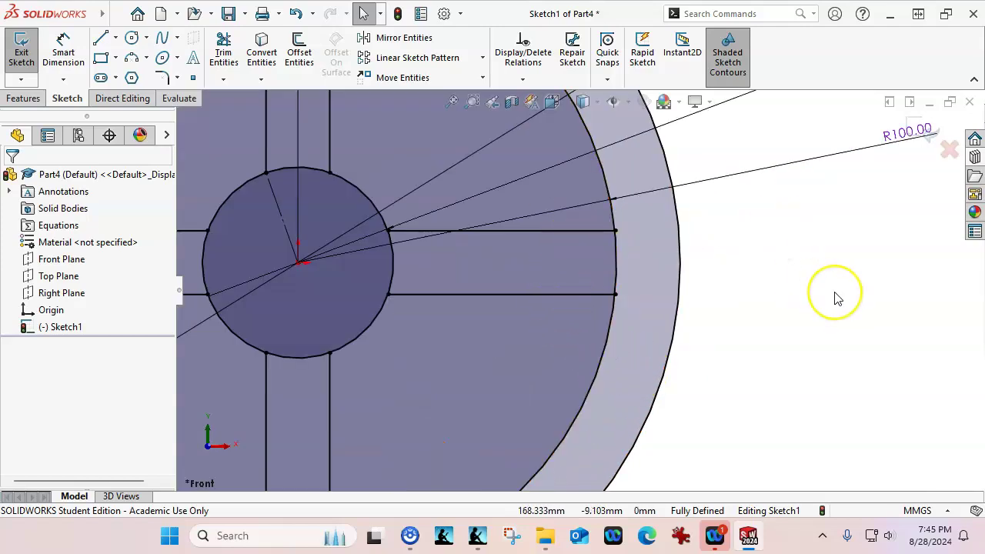
{"action": "scroll", "coordinate": [838, 299], "scroll_direction": "up", "scroll_amount": 5}
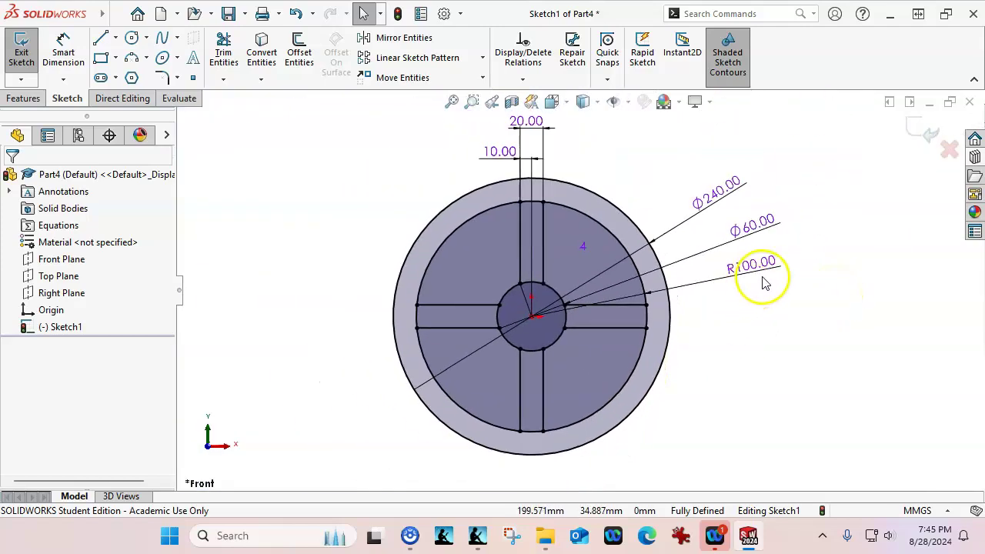
Move the R100.00 dimension below right of the wheel and adjust the Φ60.00 label
{"action": "left_click_drag", "start_coordinate": [758, 306], "coordinate": [740, 400]}
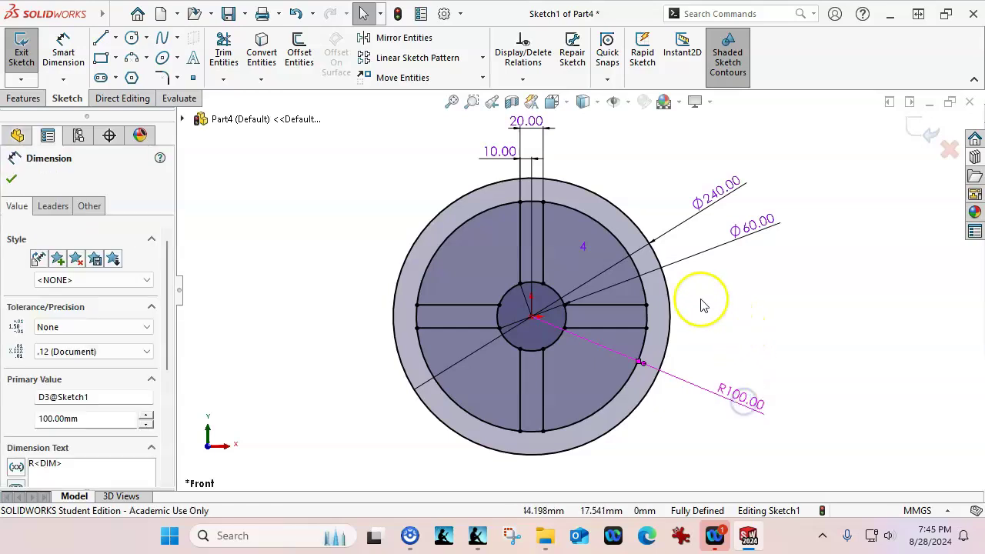
{"action": "left_click_drag", "start_coordinate": [751, 223], "coordinate": [748, 216]}
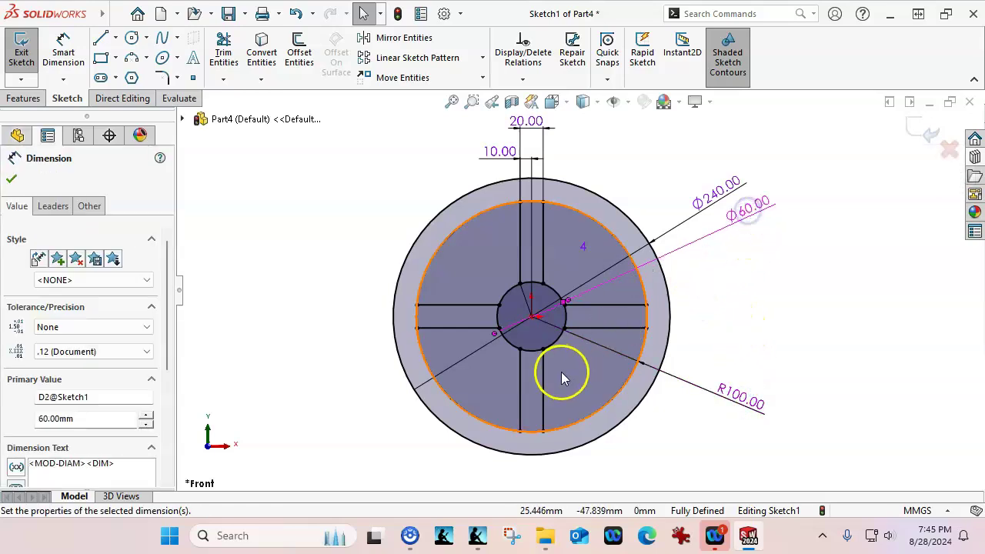
{"action": "scroll", "coordinate": [558, 377], "scroll_direction": "down", "scroll_amount": 2}
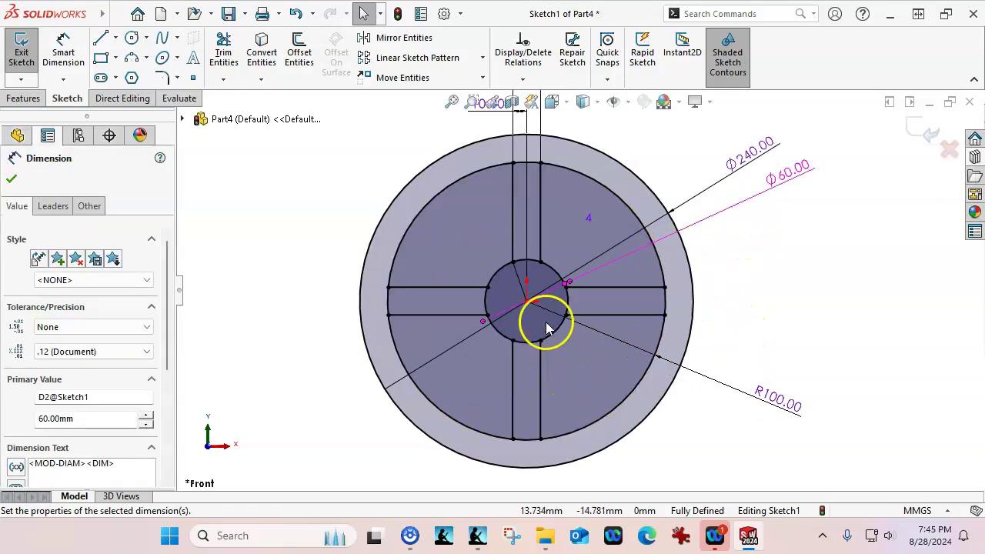
{"action": "left_click", "coordinate": [132, 38]}
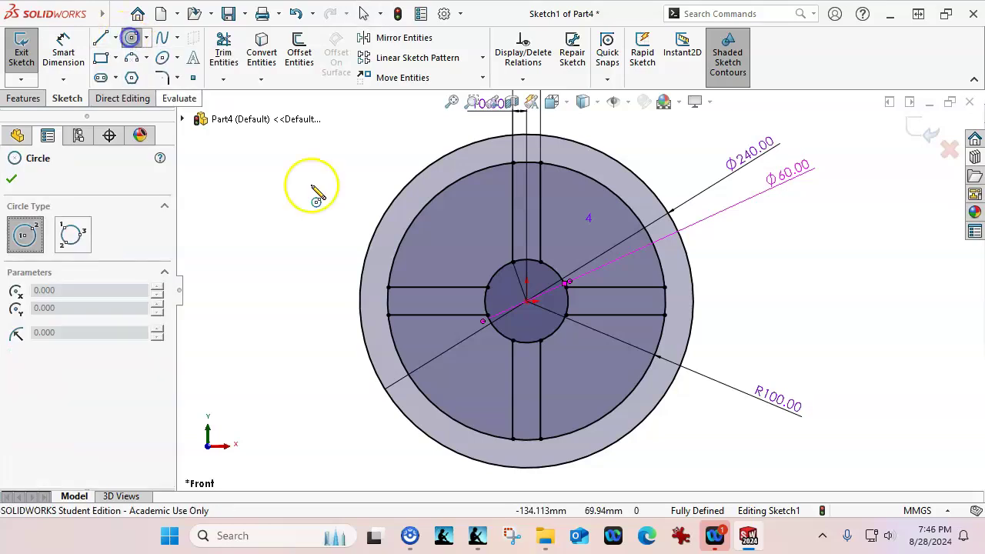
Draw a circle at the origin inside the hub and dimension it Ø30 mm
{"action": "left_click", "coordinate": [526, 302]}
{"action": "left_click", "coordinate": [528, 329]}
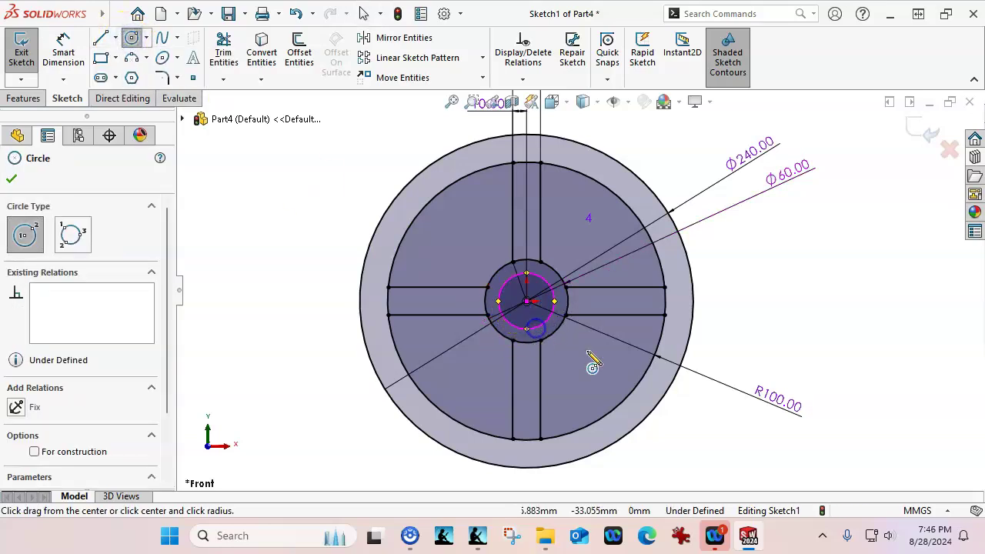
{"action": "right_click", "coordinate": [751, 298]}
{"action": "left_click", "coordinate": [901, 273]}
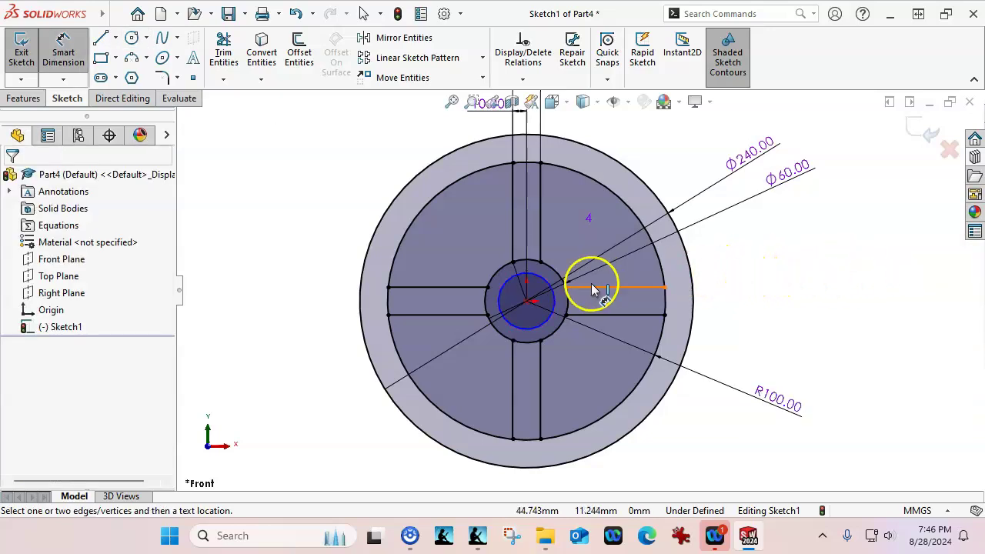
{"action": "left_click", "coordinate": [550, 315]}
{"action": "left_click", "coordinate": [747, 256]}
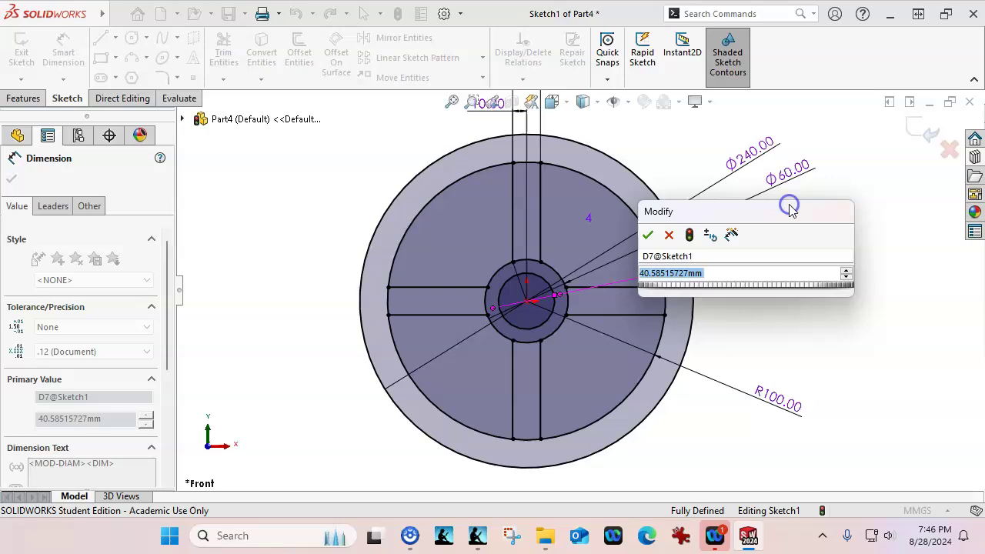
{"action": "type", "text": "30"}
{"action": "key", "text": "Return"}
{"action": "right_click", "coordinate": [890, 231]}
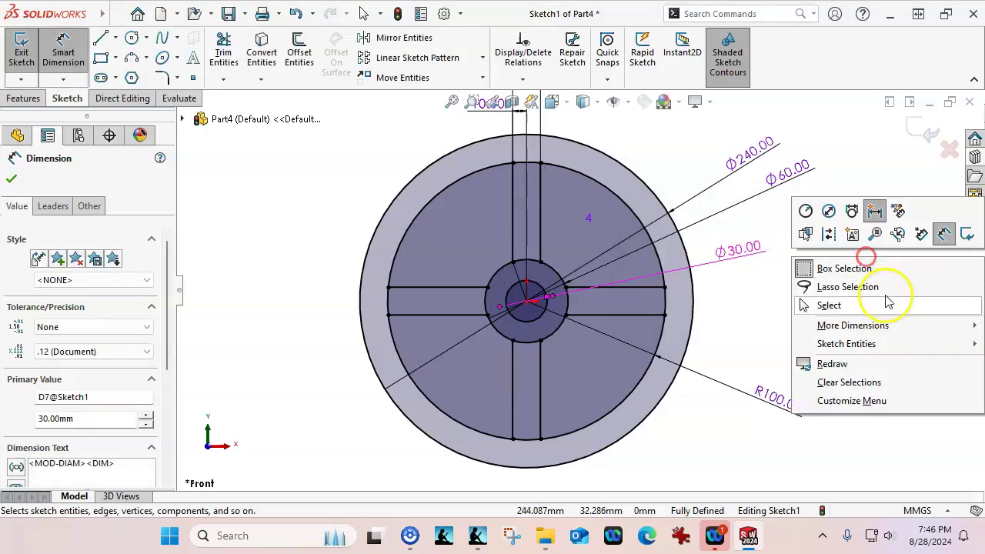
{"action": "left_click", "coordinate": [885, 301]}
{"action": "left_click", "coordinate": [812, 308]}
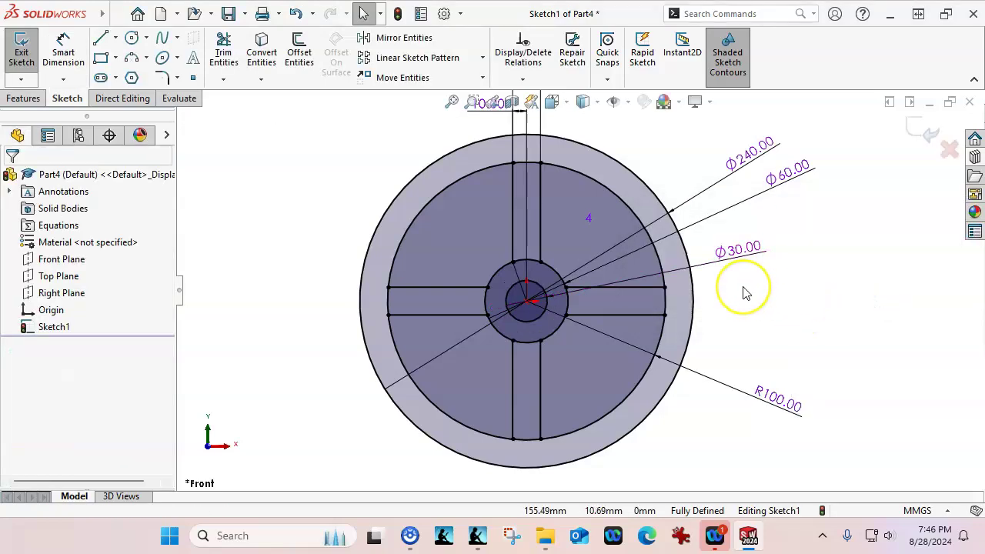
{"action": "left_click", "coordinate": [23, 99]}
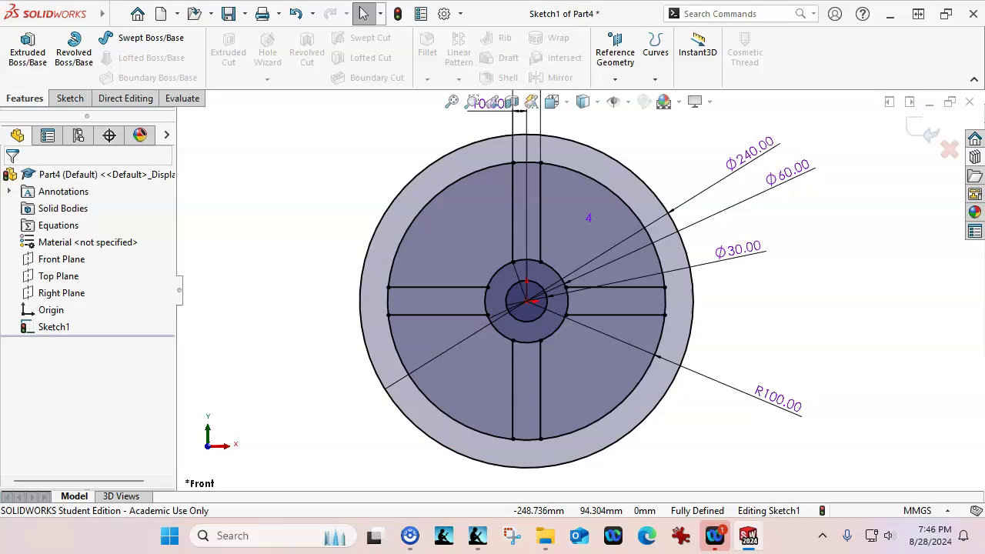
Extrude the outer 240 mm circle 16 mm in the reversed direction, then re-edit and confirm Boss-Extrude1
{"action": "left_click", "coordinate": [18, 68]}
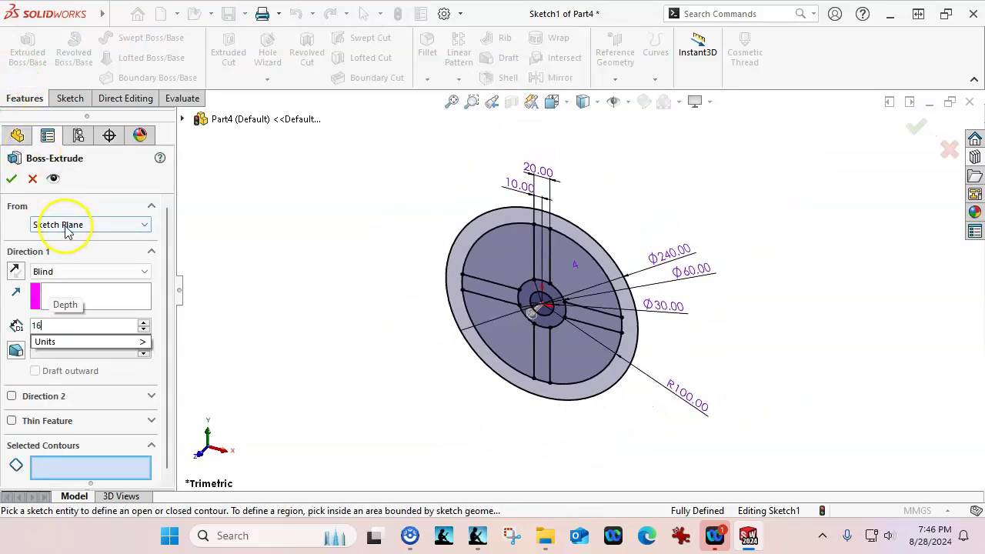
{"action": "key", "text": "Return"}
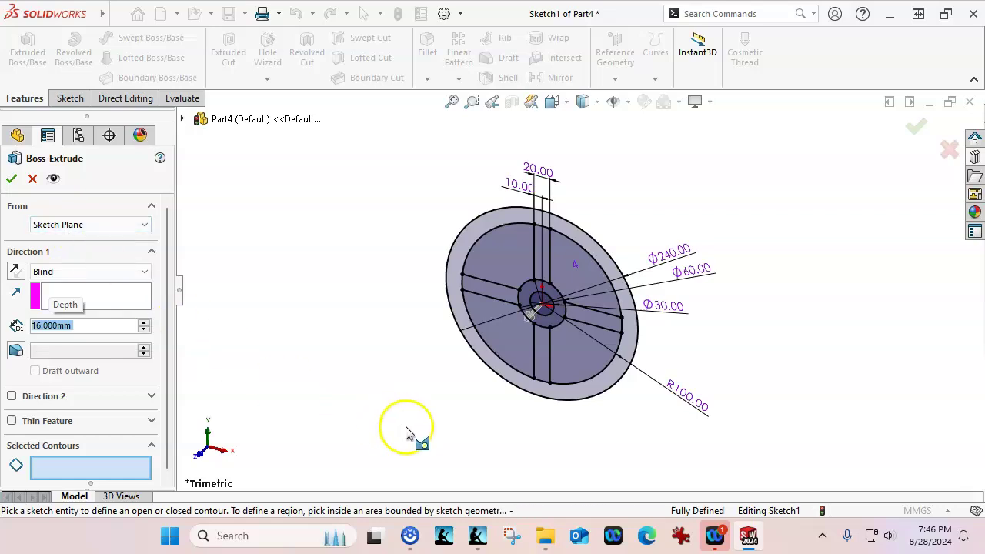
{"action": "left_click", "coordinate": [483, 363]}
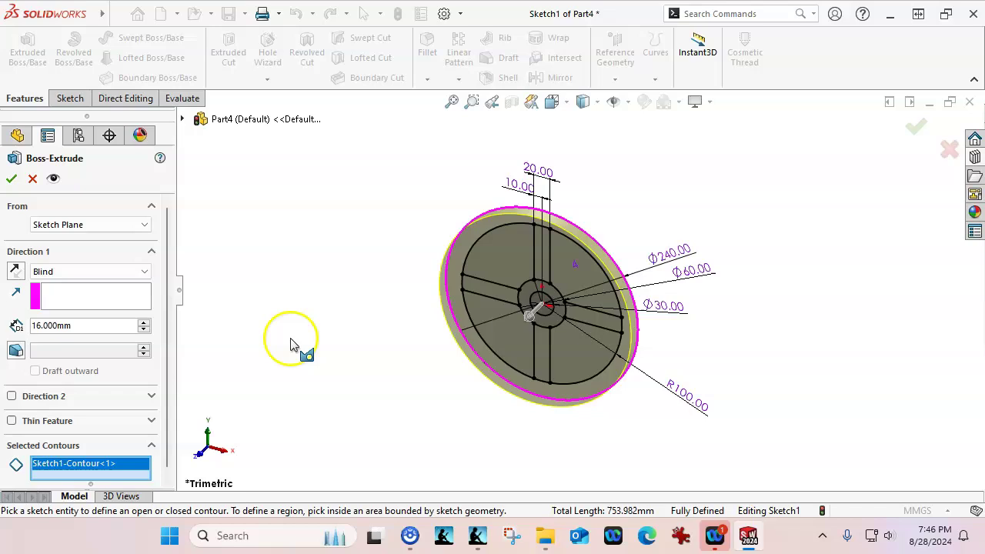
{"action": "left_click", "coordinate": [15, 271]}
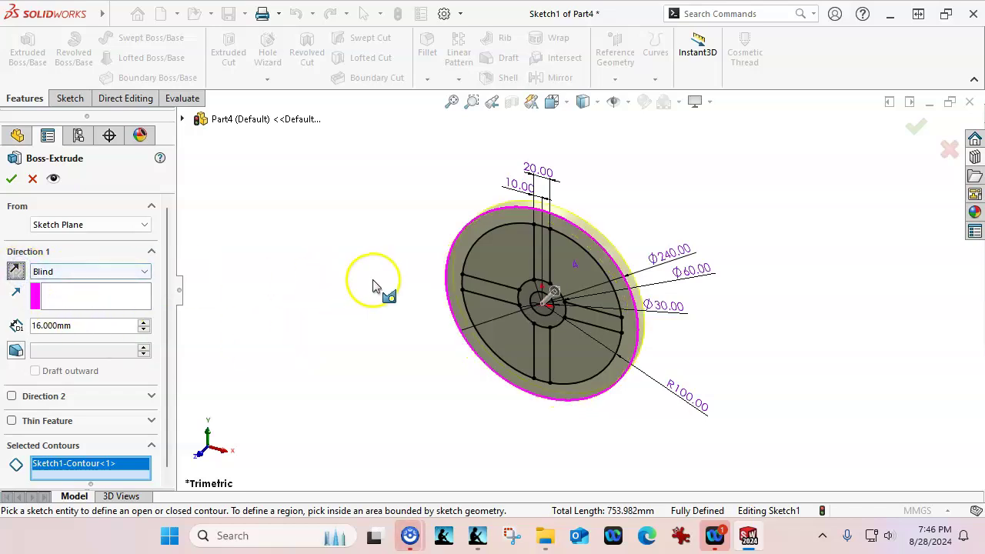
{"action": "left_click", "coordinate": [11, 179]}
{"action": "left_click", "coordinate": [10, 328]}
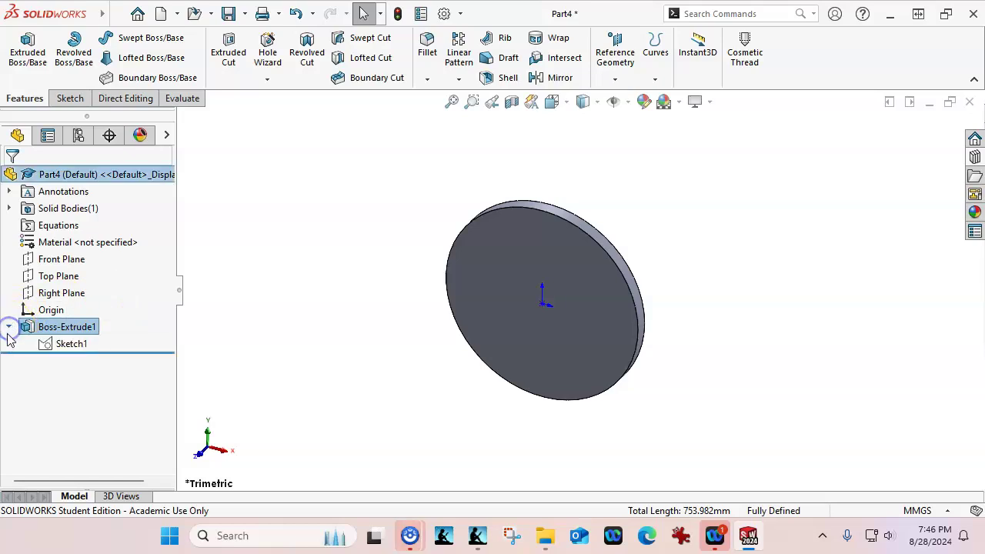
{"action": "right_click", "coordinate": [48, 326]}
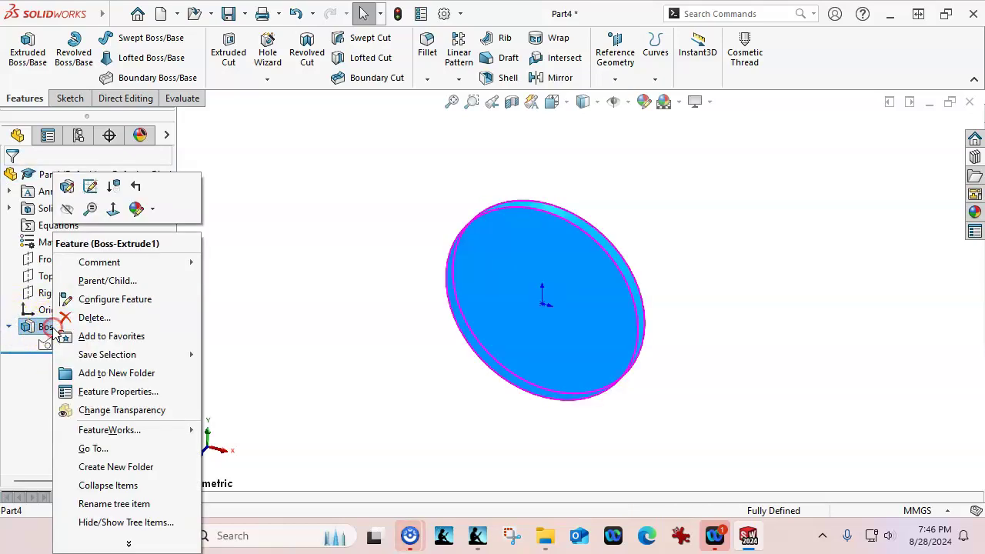
{"action": "left_click", "coordinate": [65, 186]}
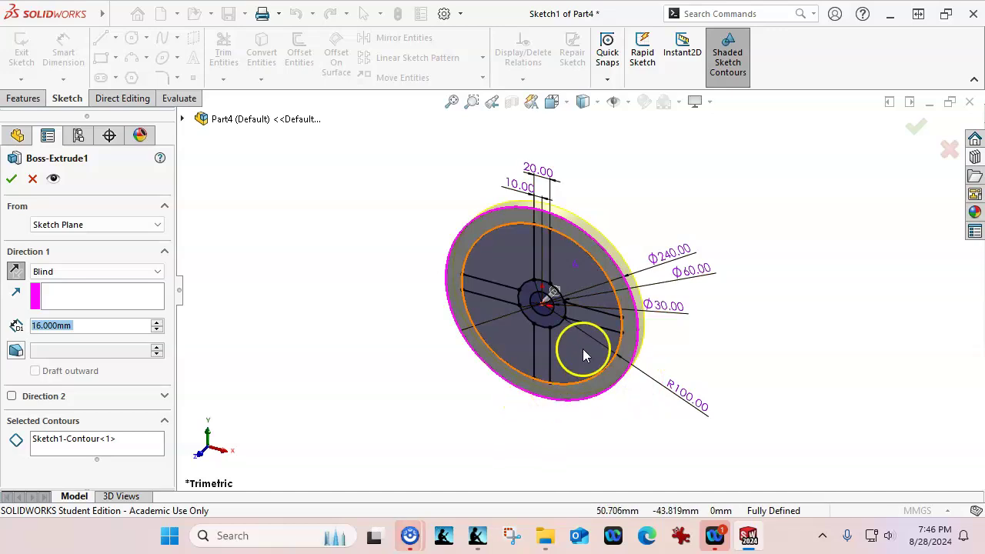
{"action": "left_click", "coordinate": [11, 178]}
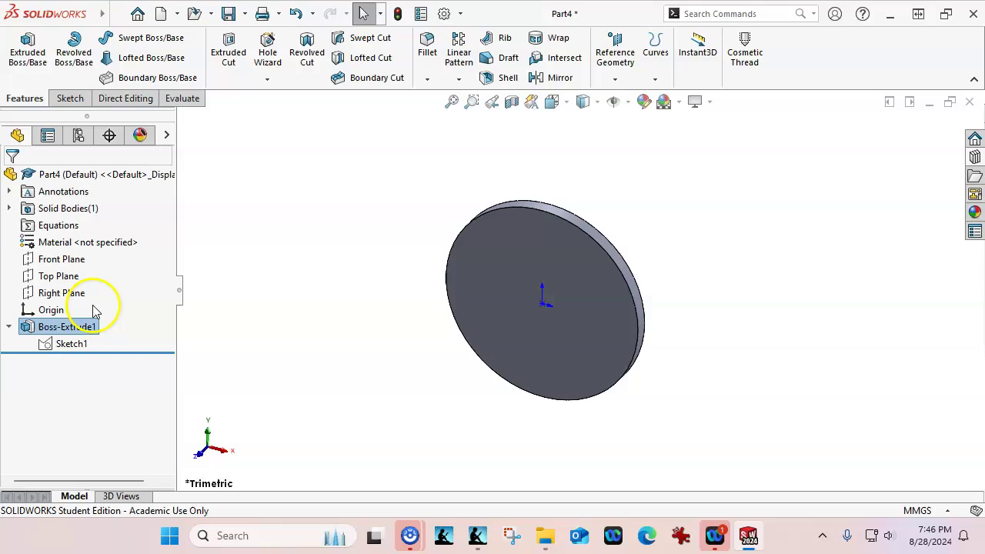
Start an Extruded Cut from Sketch1 with Through All depth
{"action": "mouse_move", "coordinate": [83, 331]}
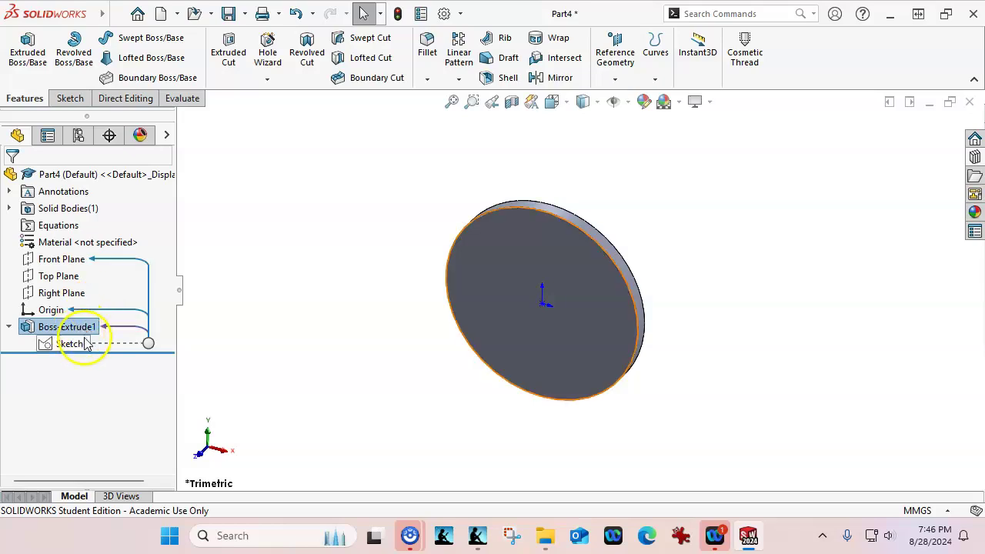
{"action": "mouse_move", "coordinate": [71, 348]}
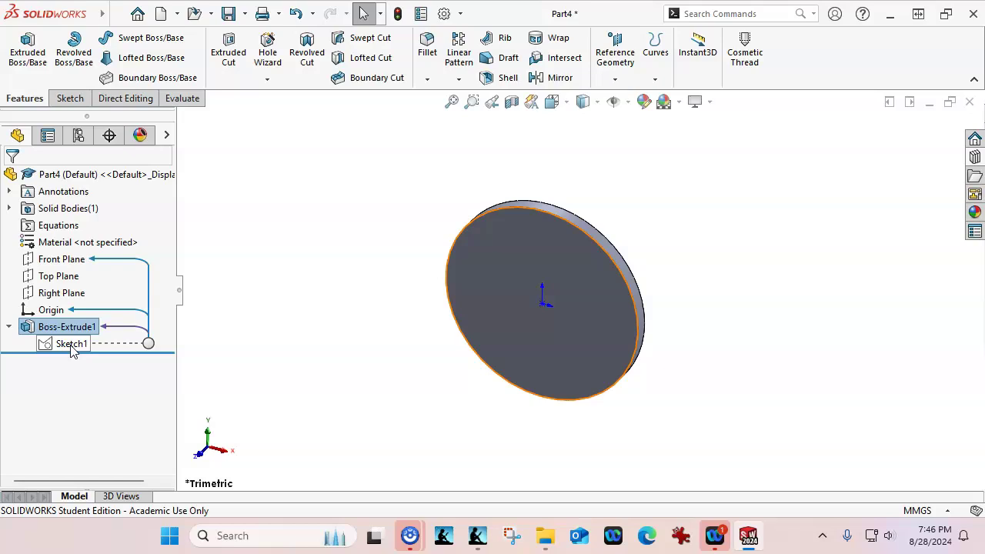
{"action": "left_click", "coordinate": [71, 346]}
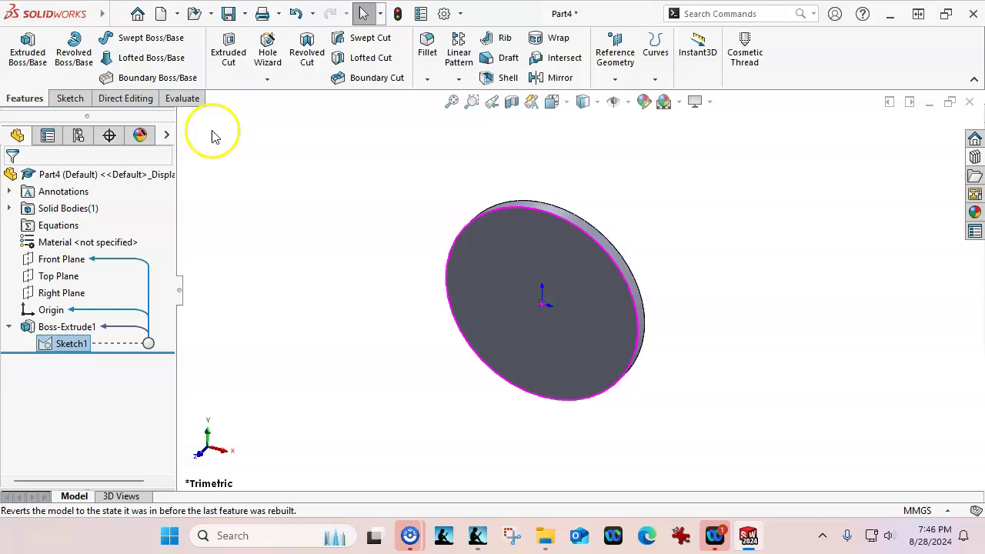
{"action": "left_click", "coordinate": [223, 53]}
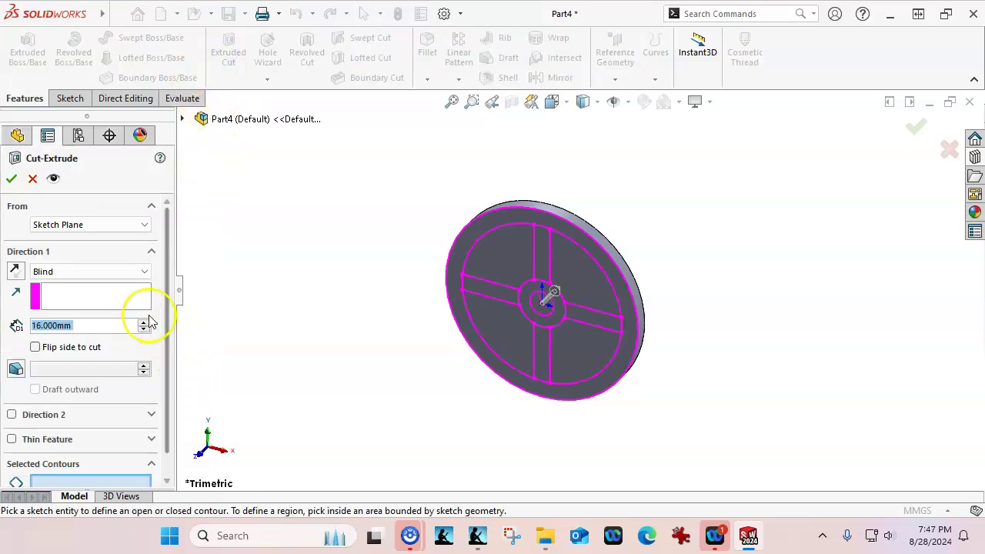
{"action": "left_click", "coordinate": [127, 271]}
{"action": "left_click", "coordinate": [86, 297]}
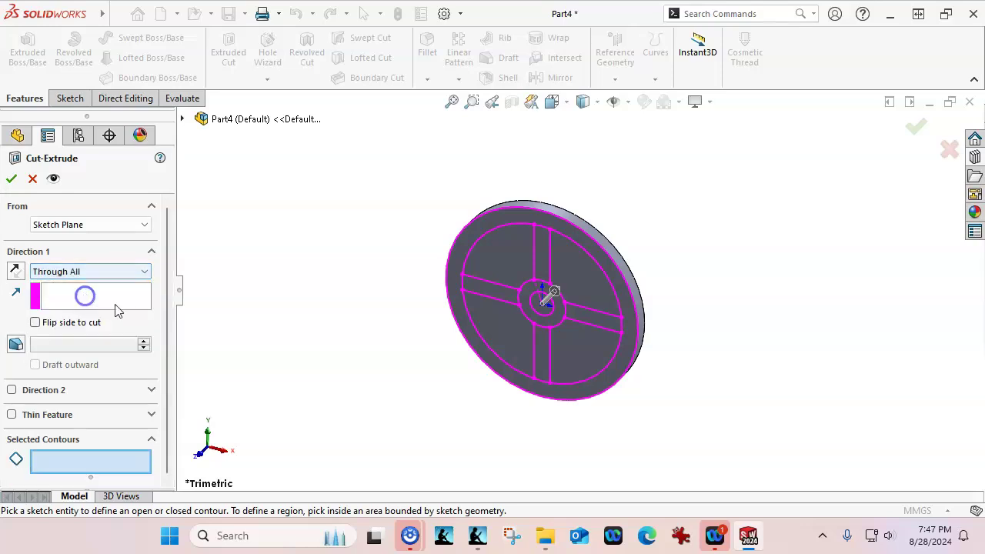
Select the opening regions between the spokes as cut contours and confirm Cut-Extrude1
{"action": "left_click", "coordinate": [132, 461]}
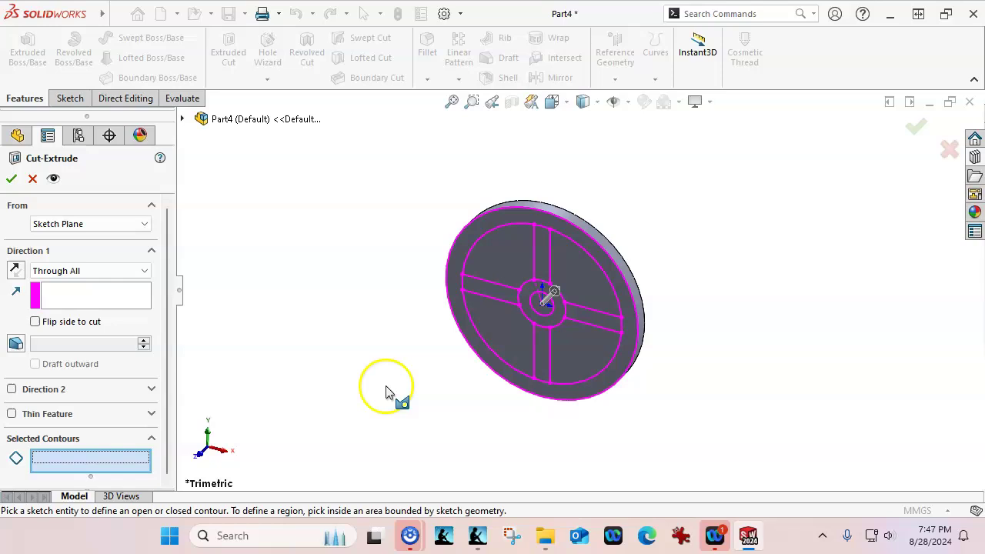
{"action": "left_click", "coordinate": [505, 326]}
{"action": "left_click", "coordinate": [503, 255]}
{"action": "left_click", "coordinate": [570, 279]}
{"action": "left_click", "coordinate": [568, 360]}
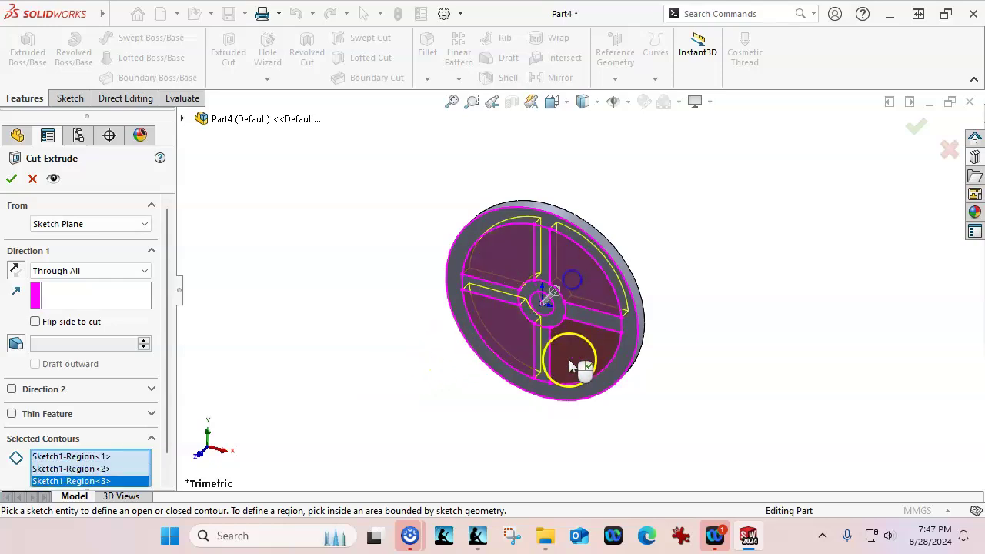
{"action": "left_click", "coordinate": [545, 317]}
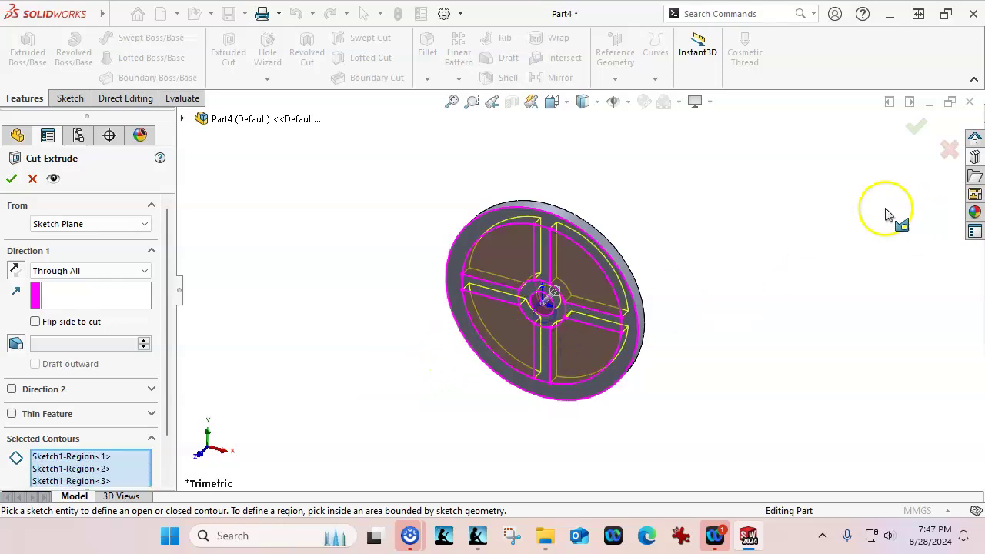
{"action": "left_click", "coordinate": [918, 128]}
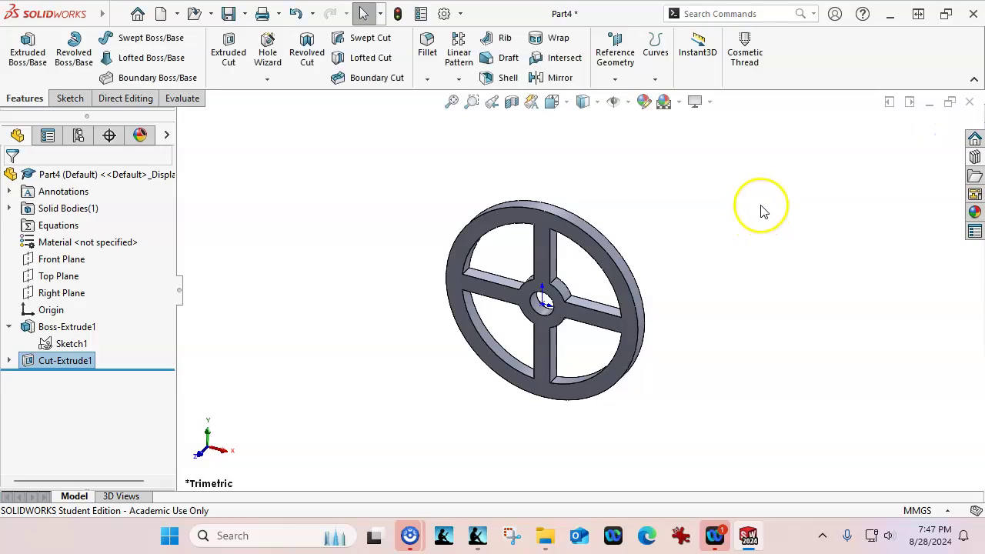
Select an inner edge of one wheel opening and start a Fillet on it
{"action": "middle_click_drag", "start_coordinate": [692, 251], "coordinate": [715, 121]}
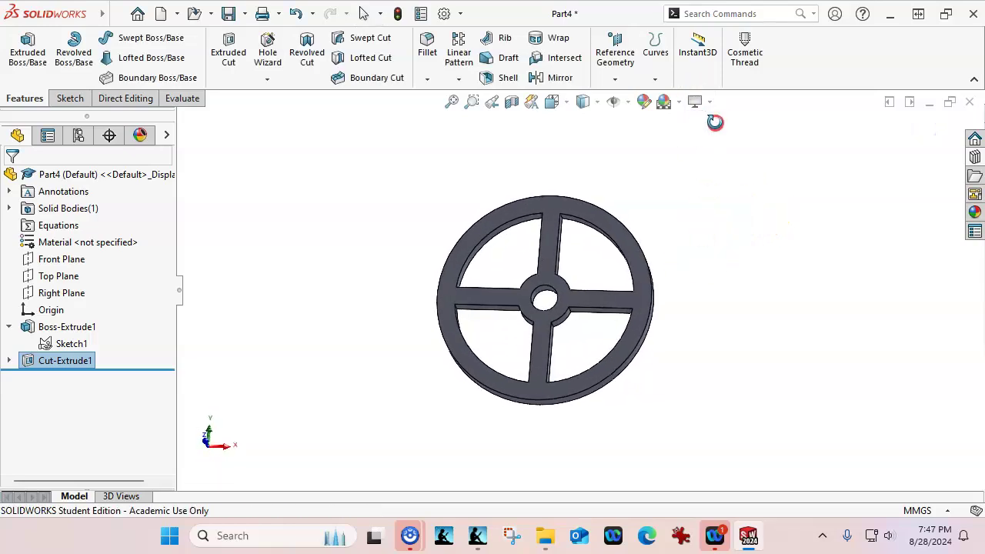
{"action": "middle_click_drag", "start_coordinate": [670, 220], "coordinate": [633, 157]}
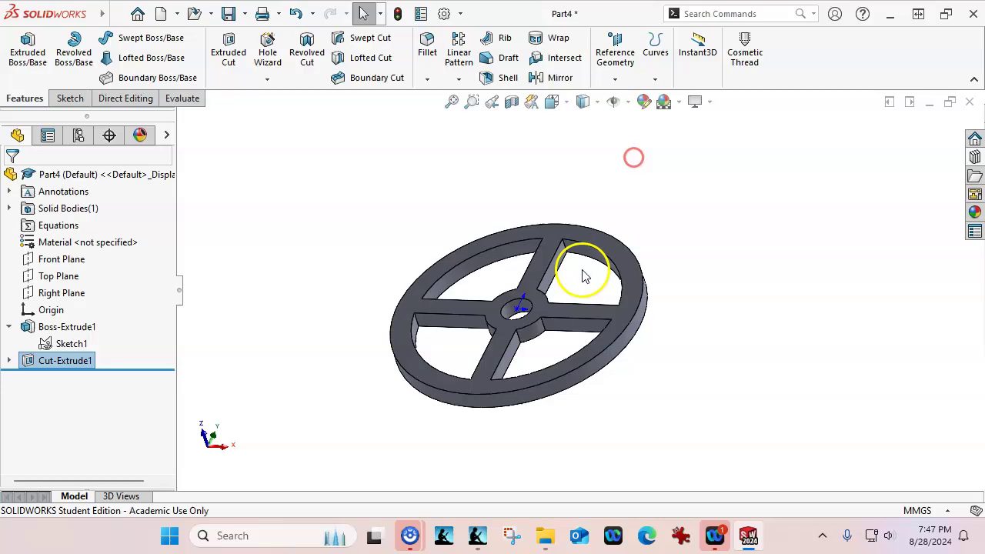
{"action": "scroll", "coordinate": [582, 275], "scroll_direction": "down", "scroll_amount": 3}
{"action": "left_click", "coordinate": [553, 232]}
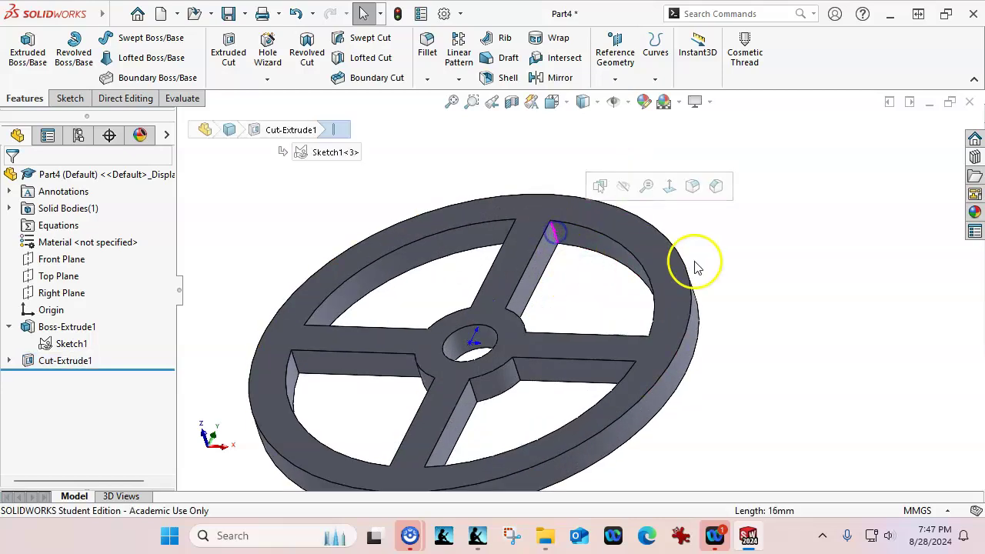
{"action": "left_click", "coordinate": [692, 186]}
Add all internal loop edges of the four openings and apply the 10 mm fillet
{"action": "middle_click_drag", "start_coordinate": [704, 234], "coordinate": [767, 249]}
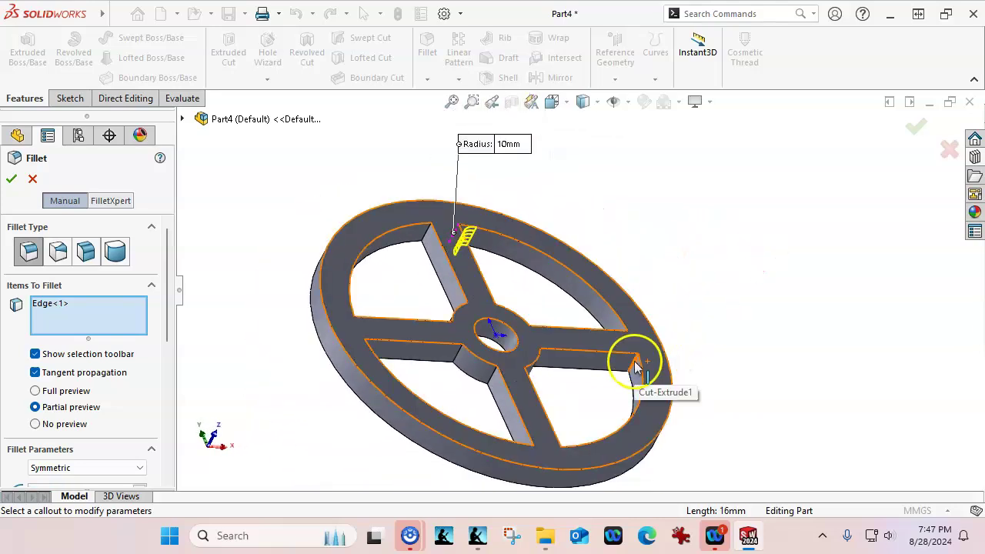
{"action": "left_click", "coordinate": [633, 360]}
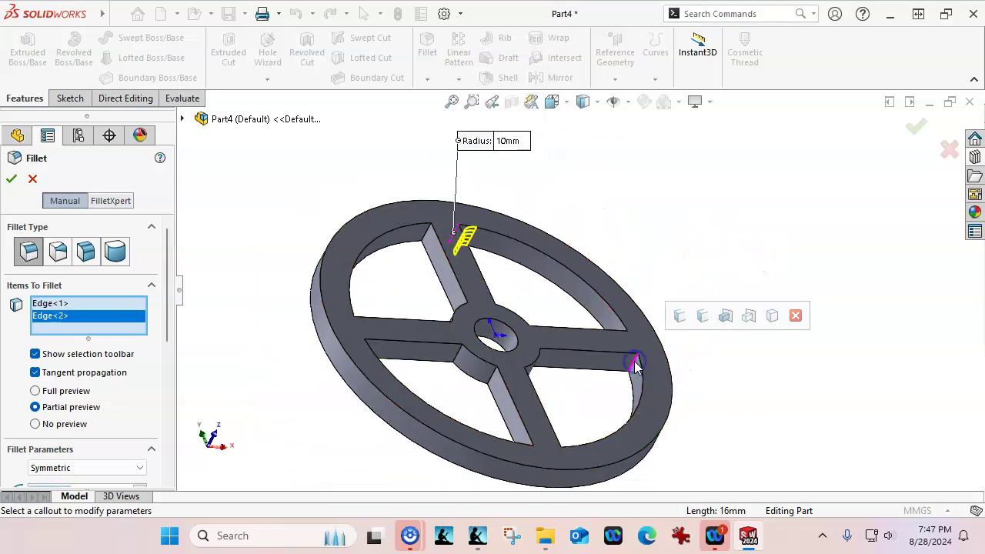
{"action": "left_click", "coordinate": [686, 322]}
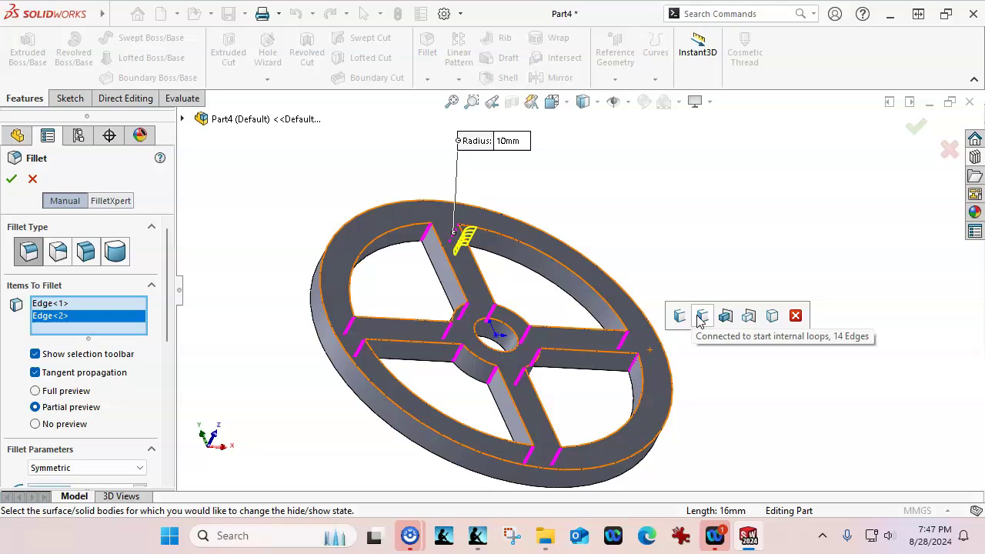
{"action": "left_click", "coordinate": [725, 323]}
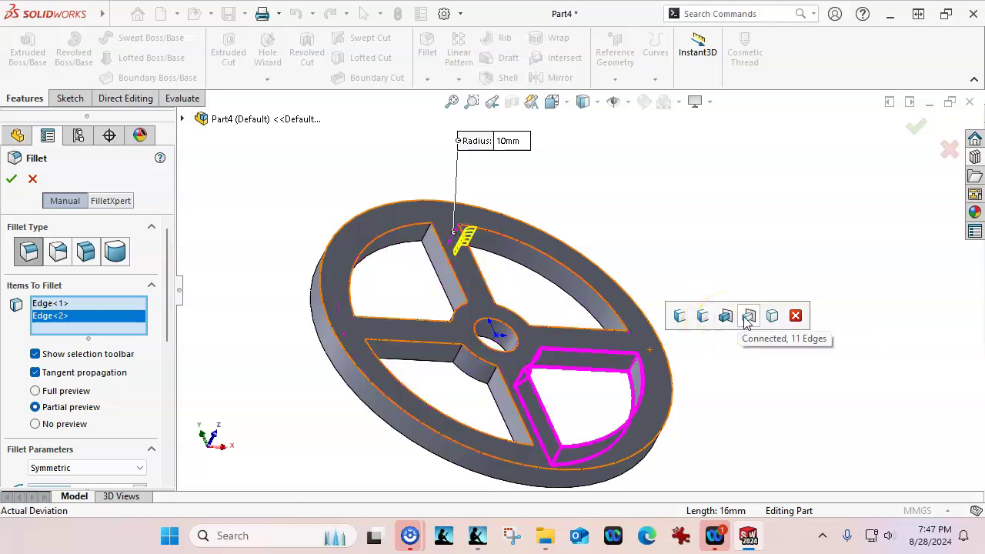
{"action": "left_click", "coordinate": [772, 323]}
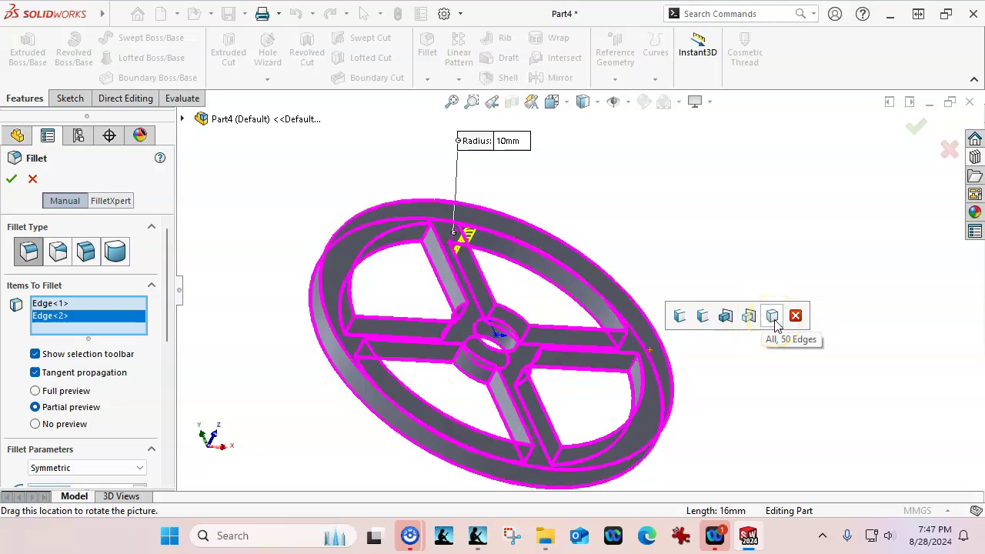
{"action": "left_click", "coordinate": [700, 316]}
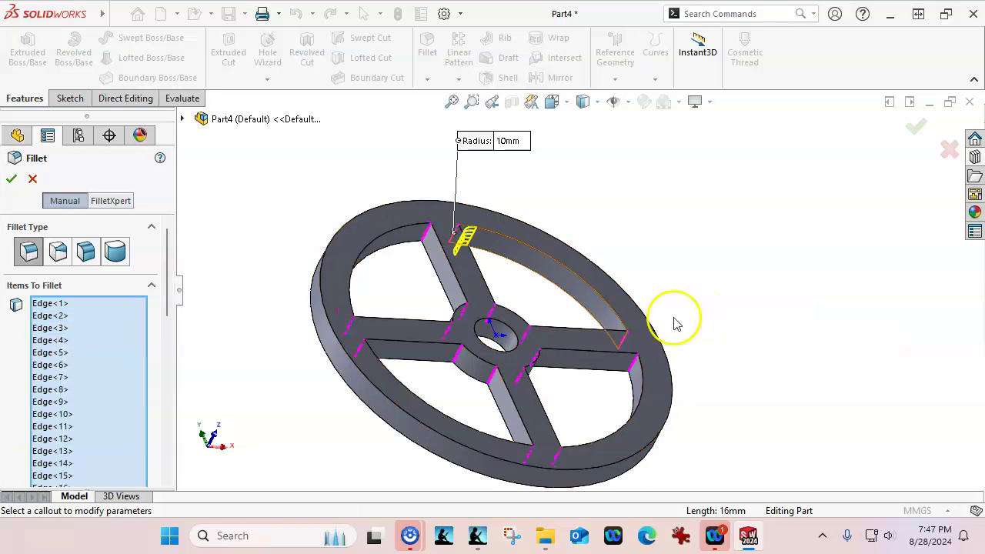
{"action": "left_click_drag", "start_coordinate": [169, 279], "coordinate": [172, 410]}
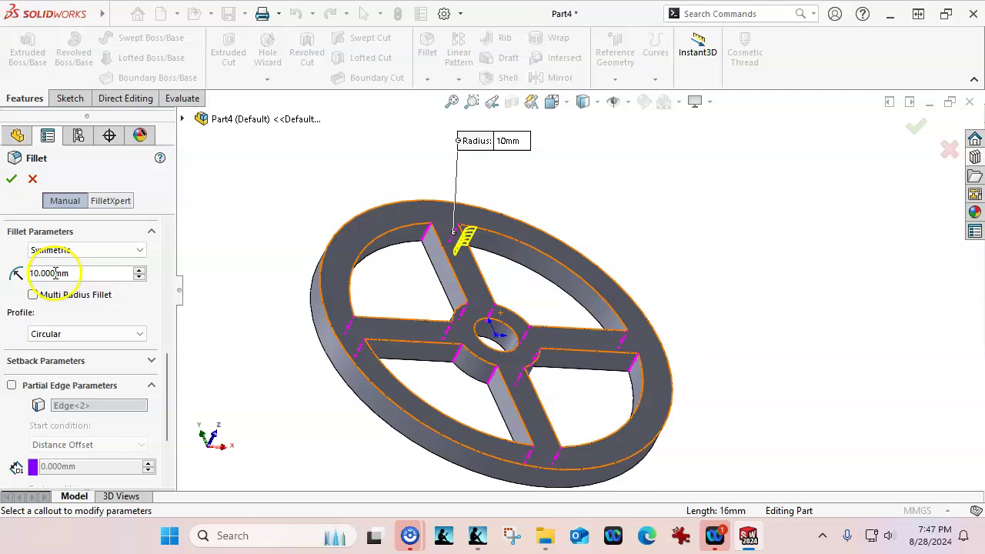
{"action": "left_click", "coordinate": [12, 180]}
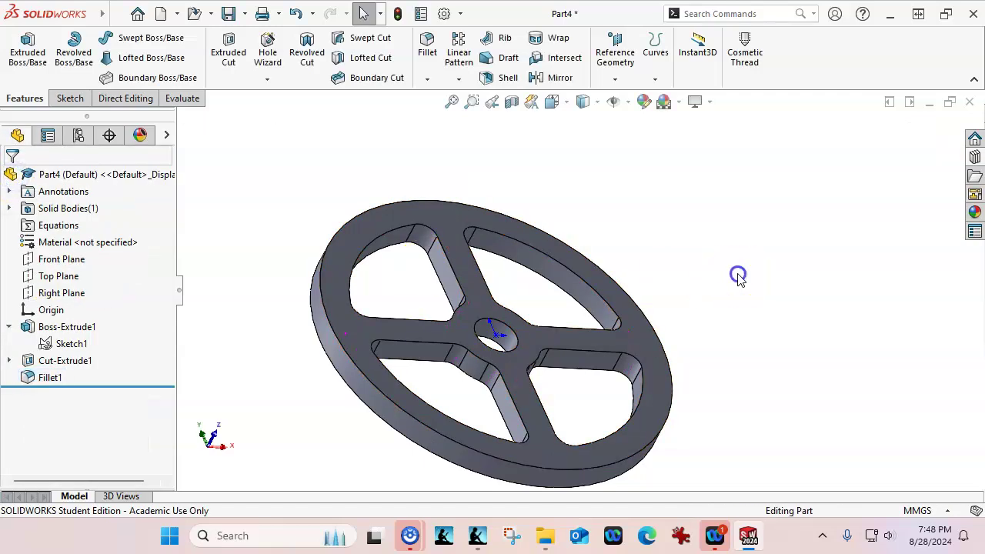
In Front view, suppress Cut-Extrude1 and Fillet1 so only the plain disc remains
{"action": "key", "text": "ctrl+1"}
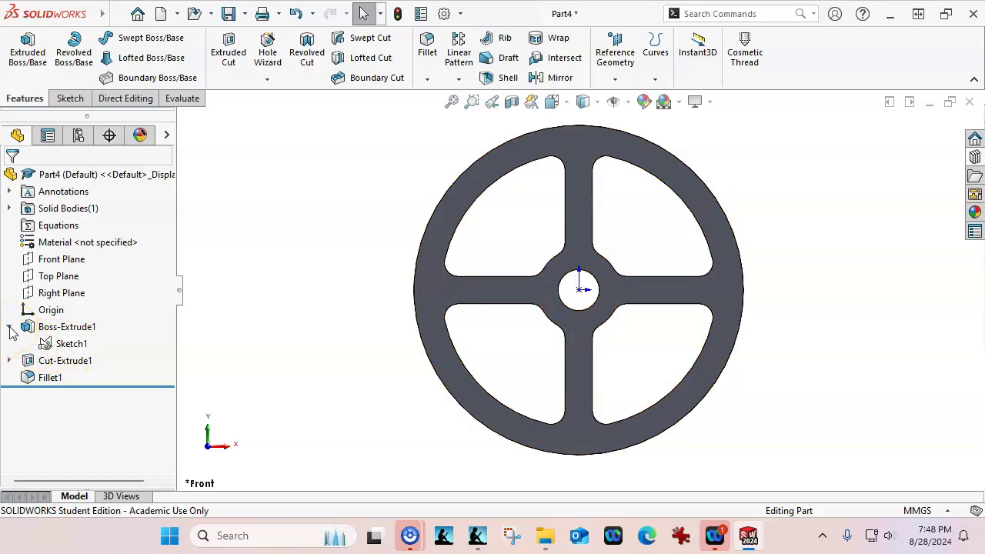
{"action": "left_click", "coordinate": [10, 326]}
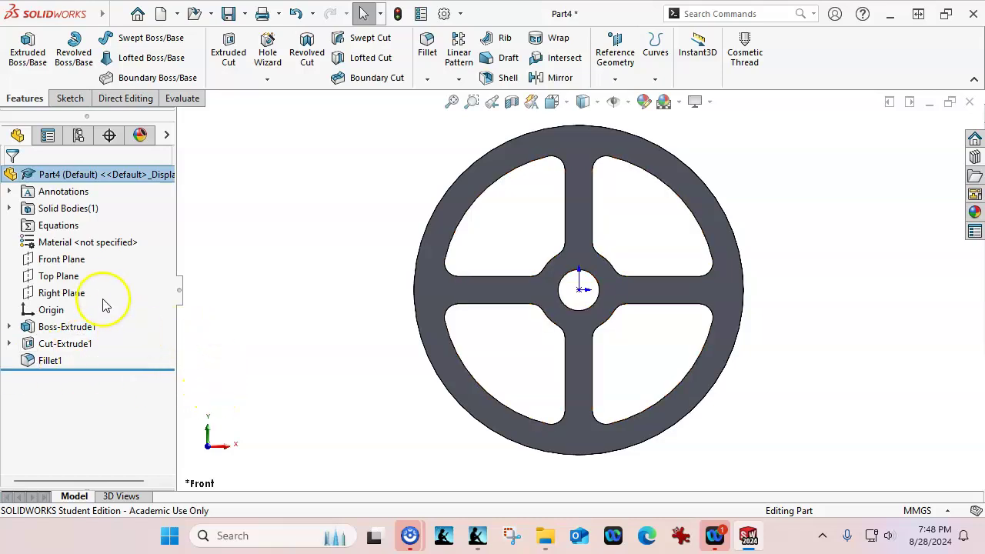
{"action": "left_click", "coordinate": [63, 348]}
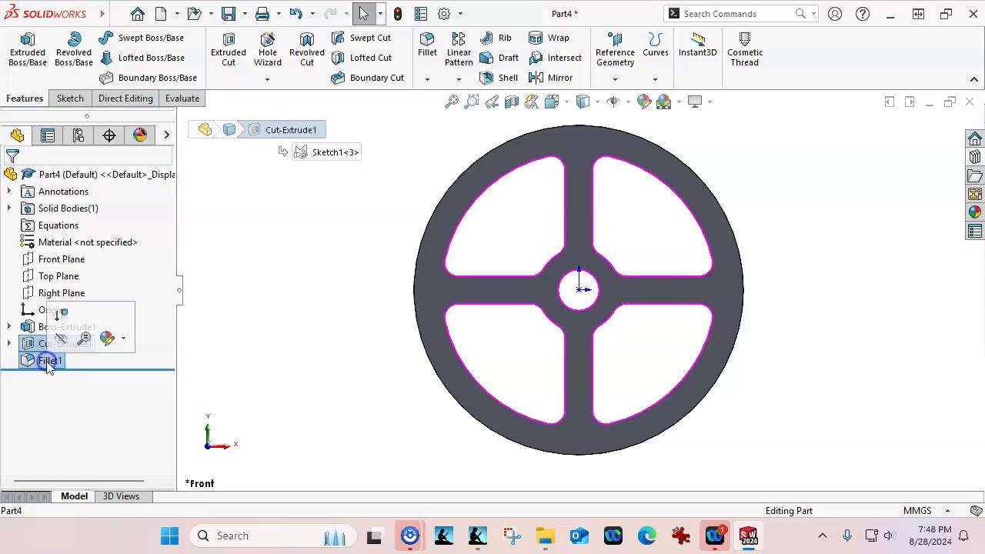
{"action": "left_click", "coordinate": [61, 317]}
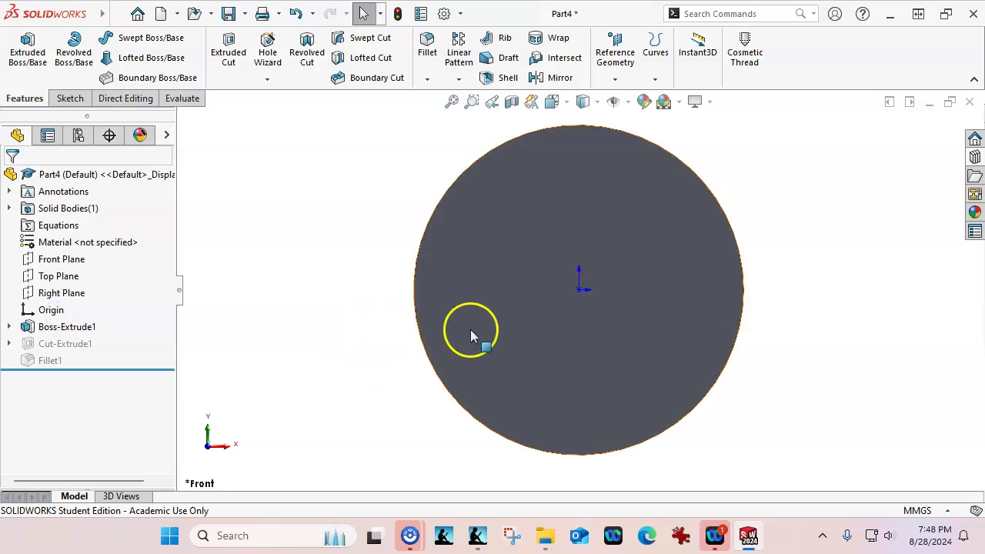
Sketch vertical and horizontal centerlines from the disc centre on its front face, making the horizontal one level
{"action": "left_click", "coordinate": [558, 330]}
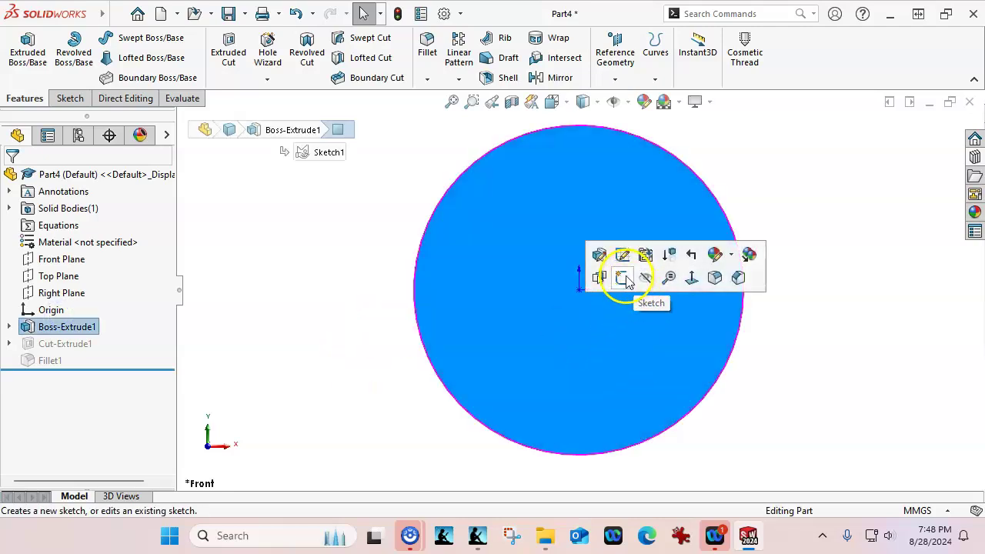
{"action": "left_click", "coordinate": [624, 278]}
{"action": "left_click", "coordinate": [114, 38]}
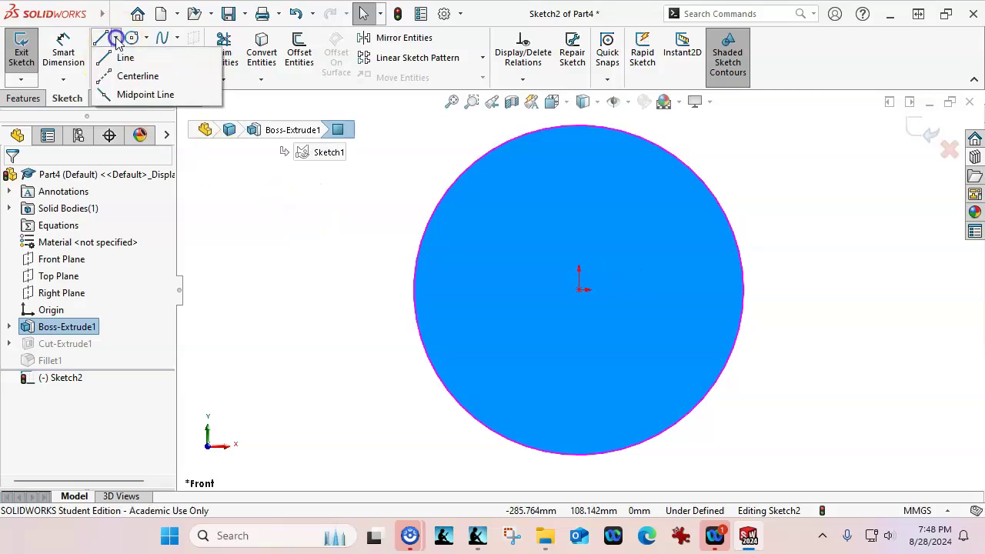
{"action": "left_click", "coordinate": [136, 77]}
{"action": "left_click", "coordinate": [579, 289]}
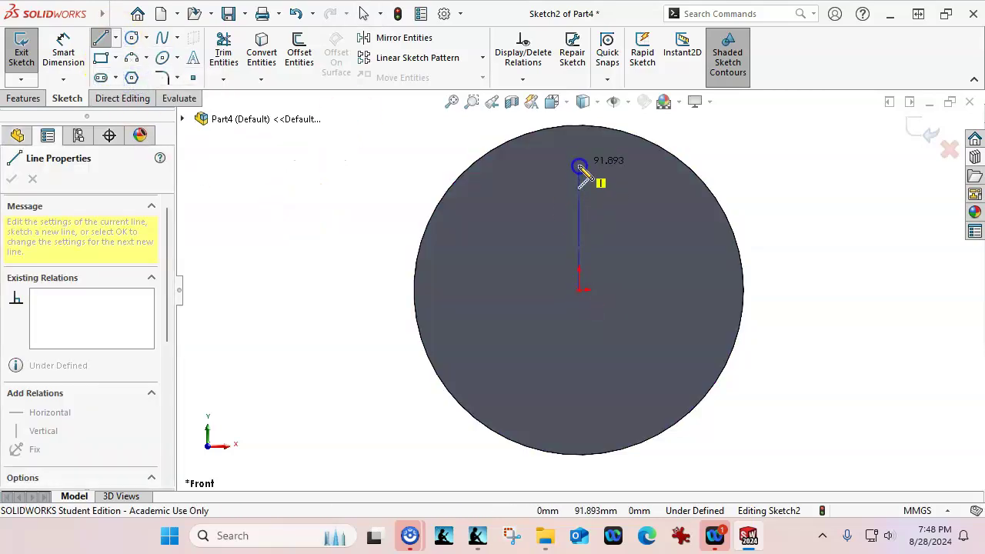
{"action": "double_click", "coordinate": [579, 126]}
{"action": "left_click", "coordinate": [580, 289]}
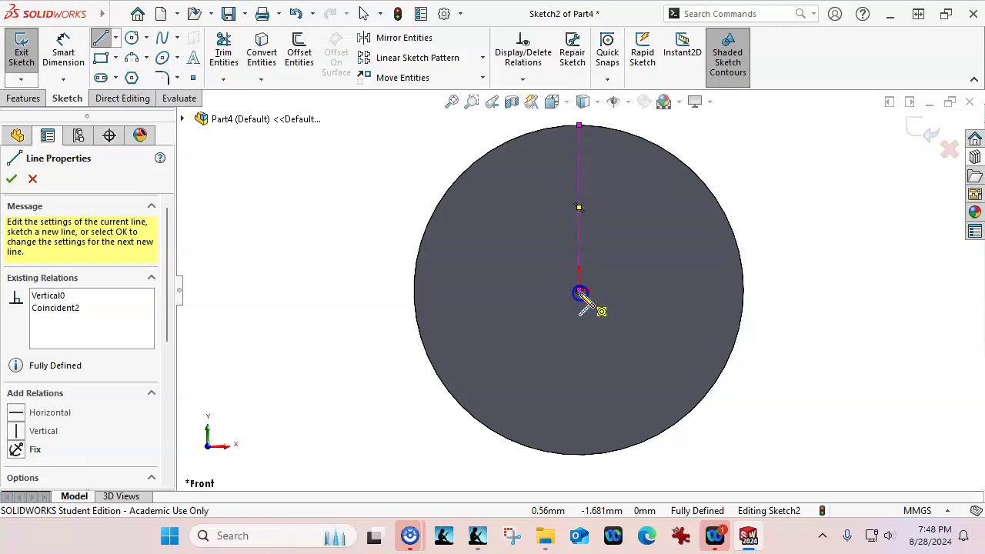
{"action": "left_click", "coordinate": [742, 294]}
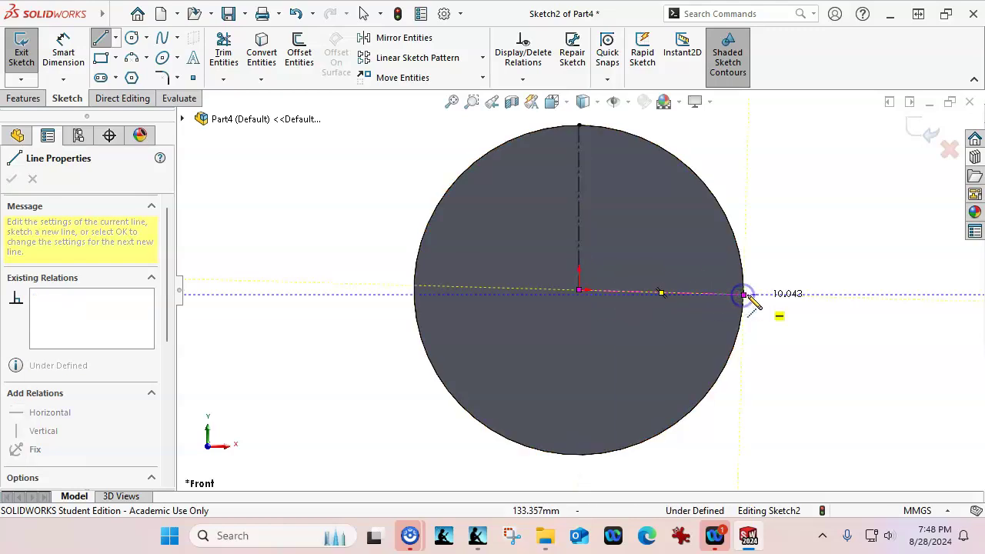
{"action": "key", "text": "Escape"}
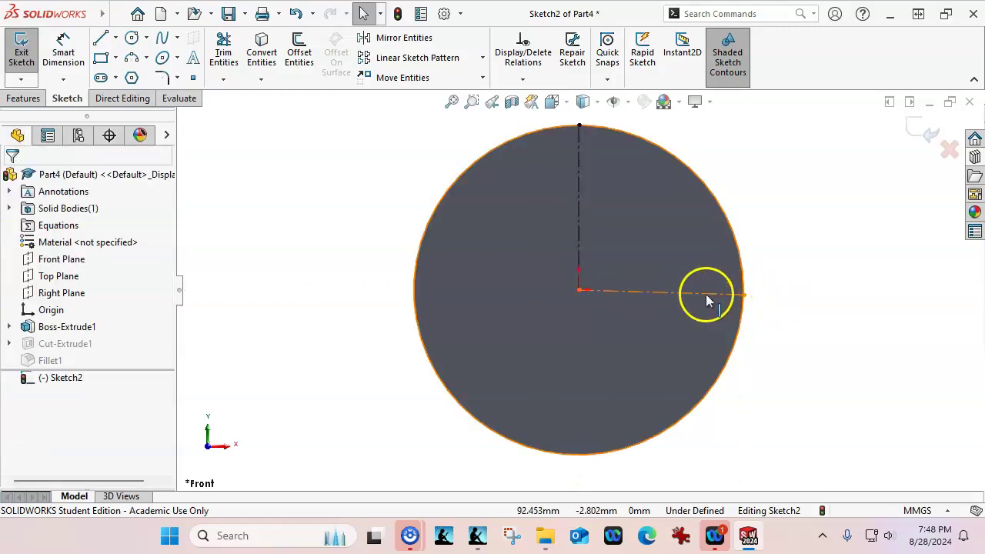
{"action": "left_click", "coordinate": [706, 293]}
{"action": "left_click", "coordinate": [16, 342]}
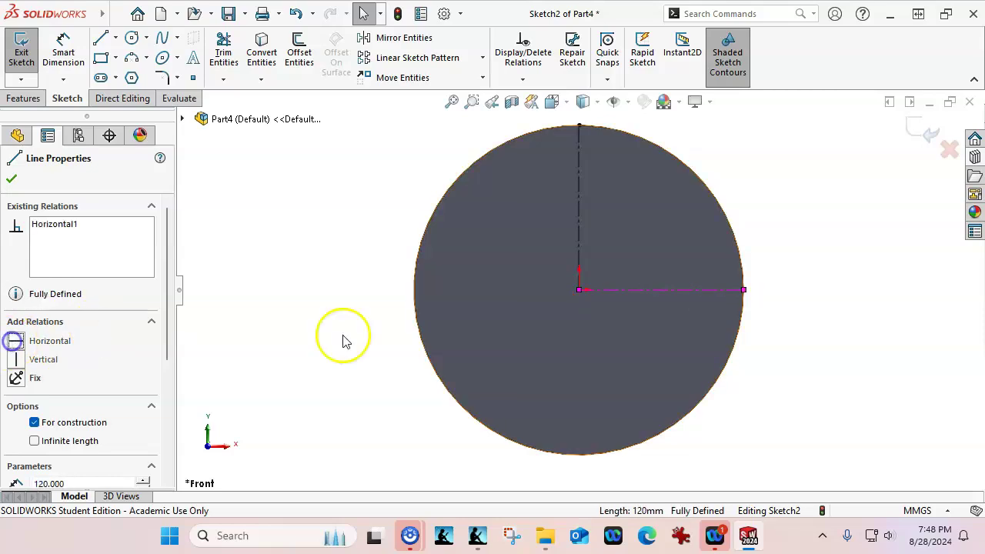
Draw a vertical line and a horizontal line in the circle's upper-right quarter
{"action": "left_click", "coordinate": [101, 38]}
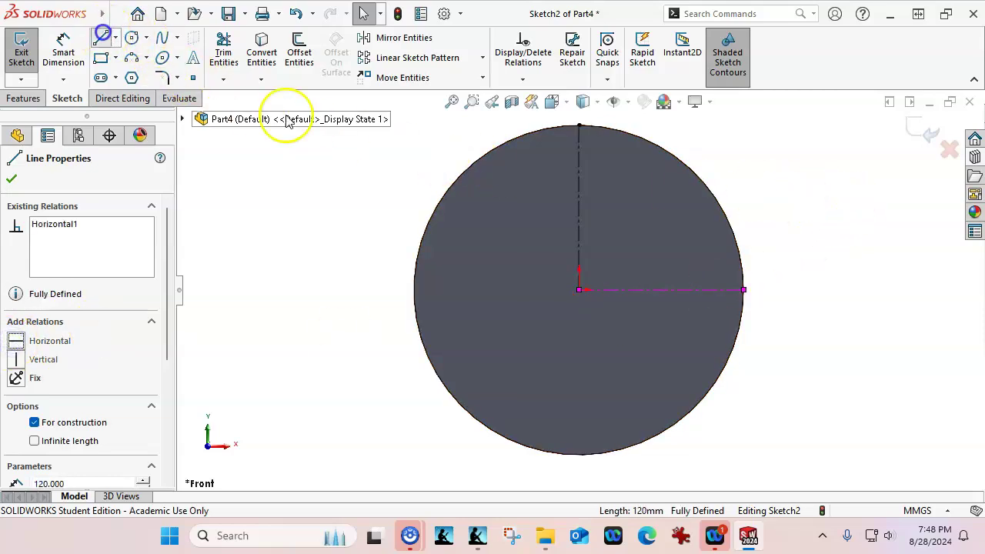
{"action": "left_click", "coordinate": [603, 156]}
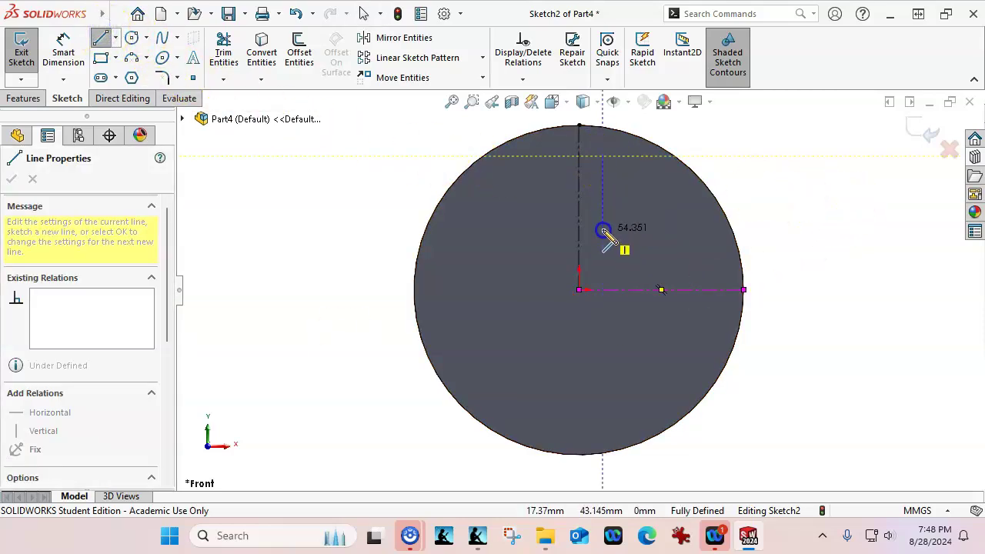
{"action": "left_click", "coordinate": [602, 271]}
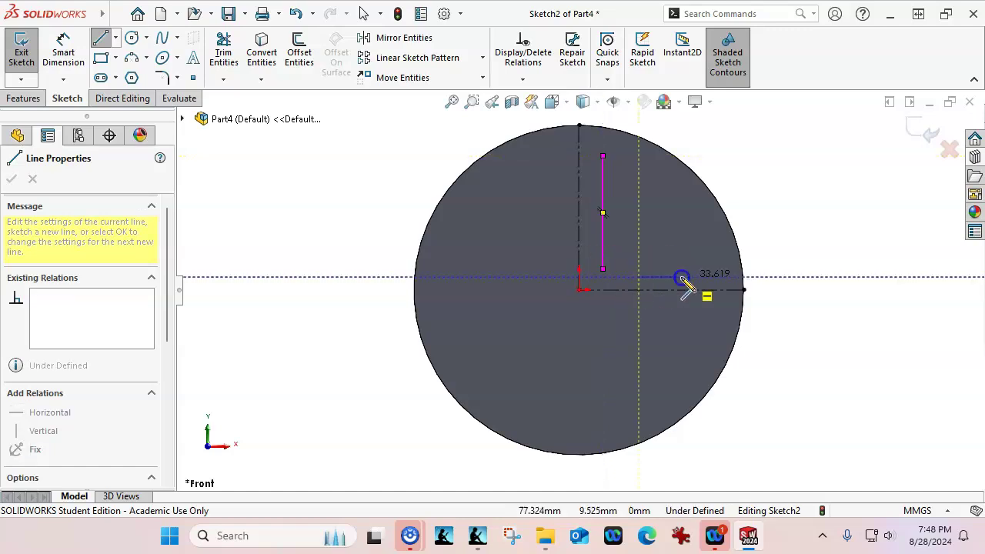
{"action": "double_click", "coordinate": [729, 276]}
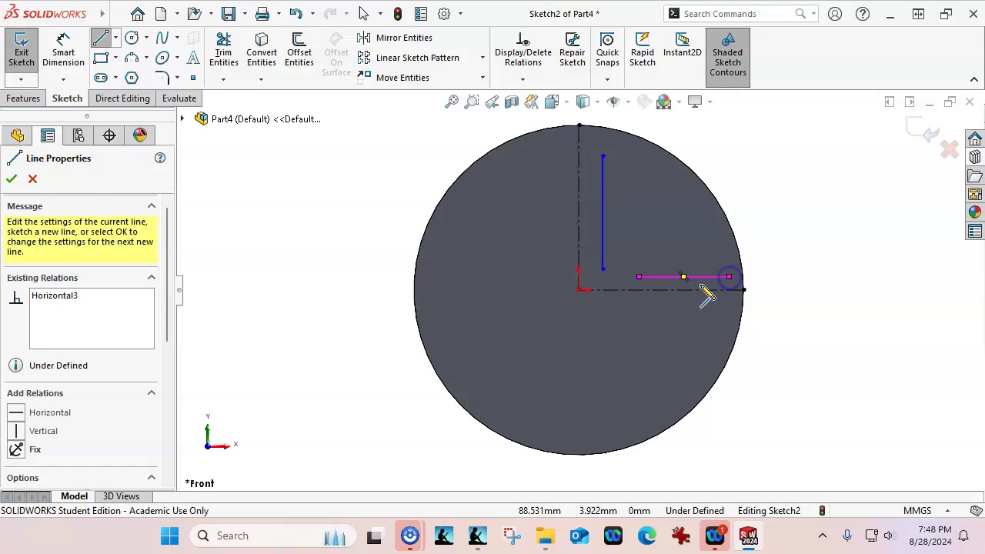
{"action": "right_click", "coordinate": [731, 174]}
{"action": "left_click", "coordinate": [754, 172]}
Draw an outer and a small inner centrepoint arc about the origin between the two lines
{"action": "left_click", "coordinate": [146, 59]}
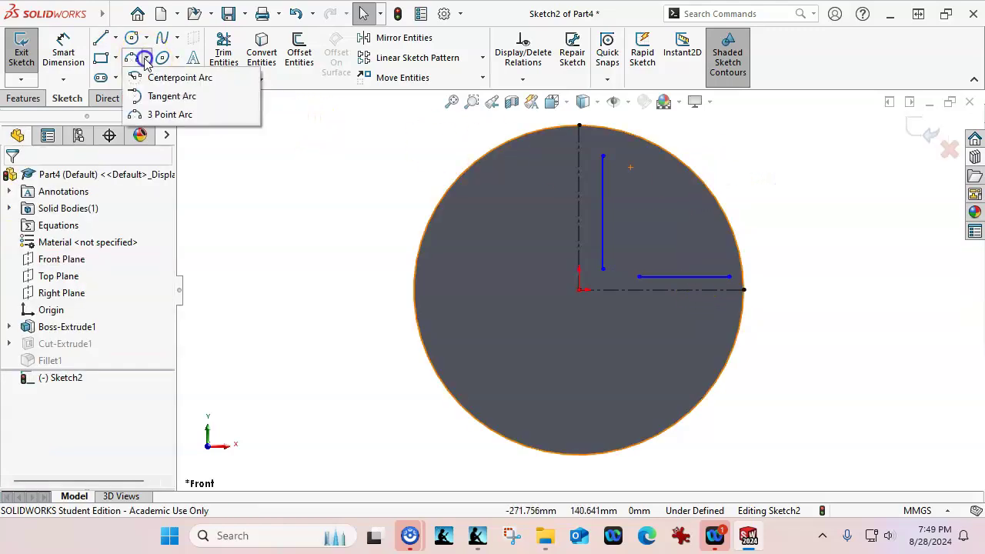
{"action": "left_click", "coordinate": [166, 78]}
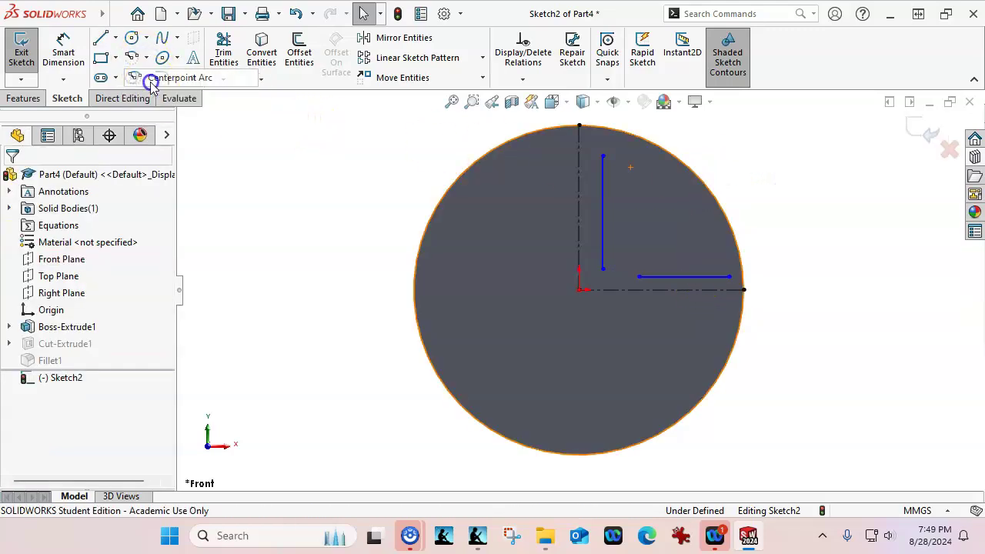
{"action": "left_click", "coordinate": [579, 290]}
{"action": "left_click_drag", "start_coordinate": [603, 157], "coordinate": [731, 293]}
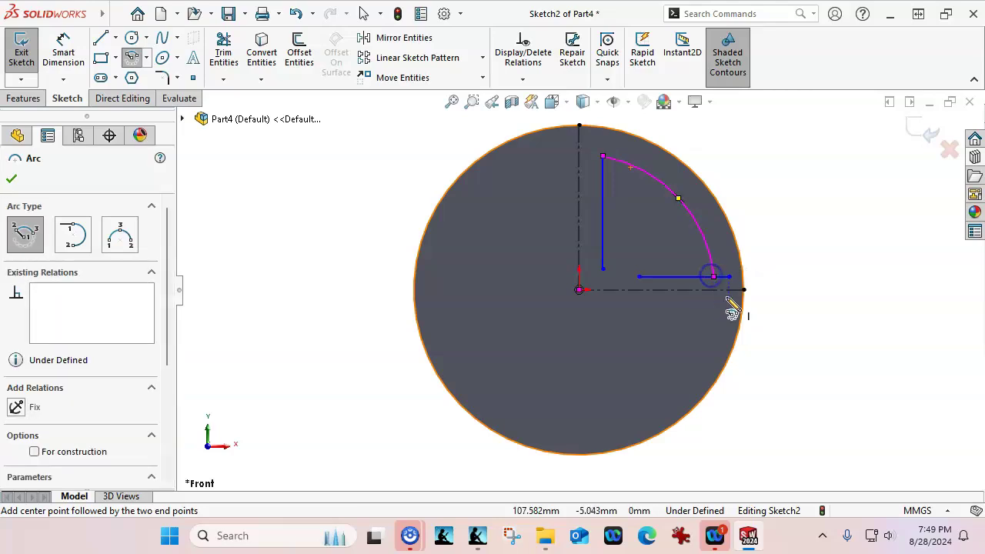
{"action": "scroll", "coordinate": [622, 286], "scroll_direction": "down", "scroll_amount": 5}
{"action": "left_click", "coordinate": [521, 296]}
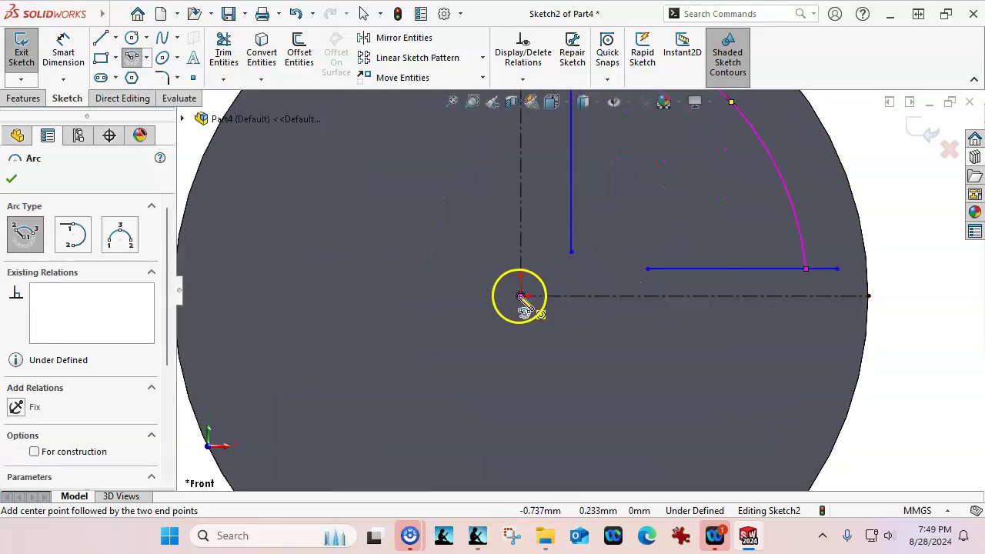
{"action": "left_click", "coordinate": [572, 218]}
{"action": "left_click", "coordinate": [615, 271]}
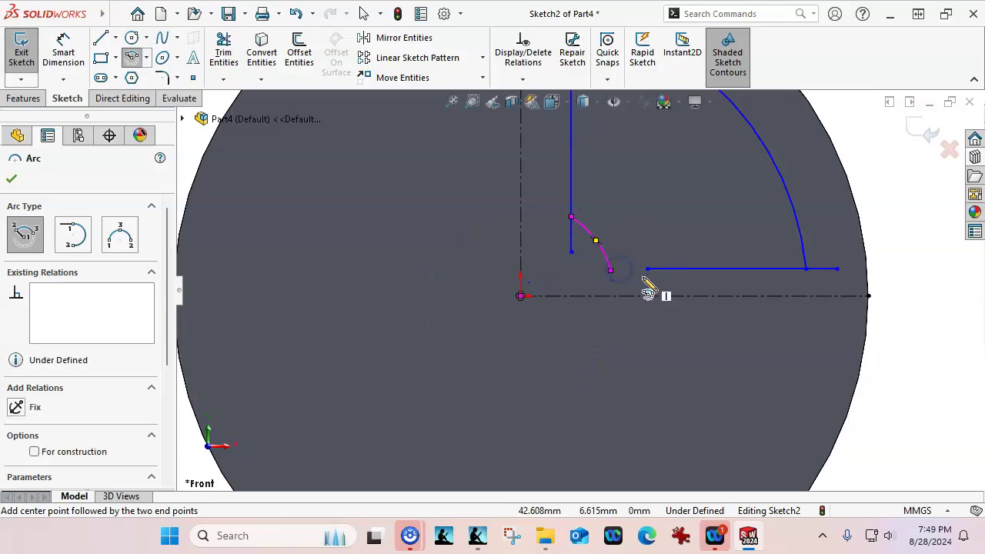
{"action": "right_click", "coordinate": [664, 220]}
{"action": "left_click", "coordinate": [668, 224]}
Join the line and arc endpoints to close the quarter-sector profile
{"action": "scroll", "coordinate": [675, 271], "scroll_direction": "up", "scroll_amount": 3}
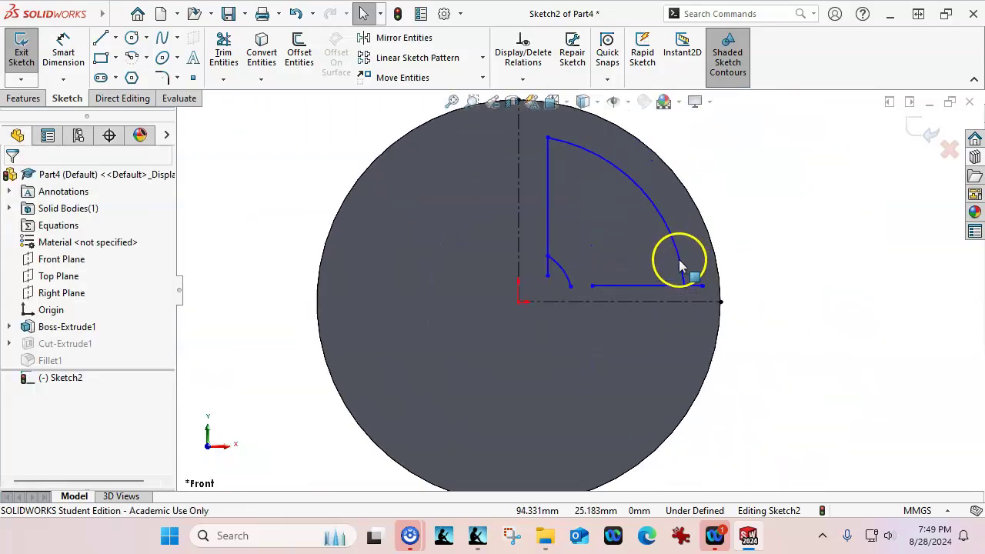
{"action": "scroll", "coordinate": [677, 265], "scroll_direction": "down", "scroll_amount": 2}
{"action": "left_click_drag", "start_coordinate": [725, 345], "coordinate": [698, 345]}
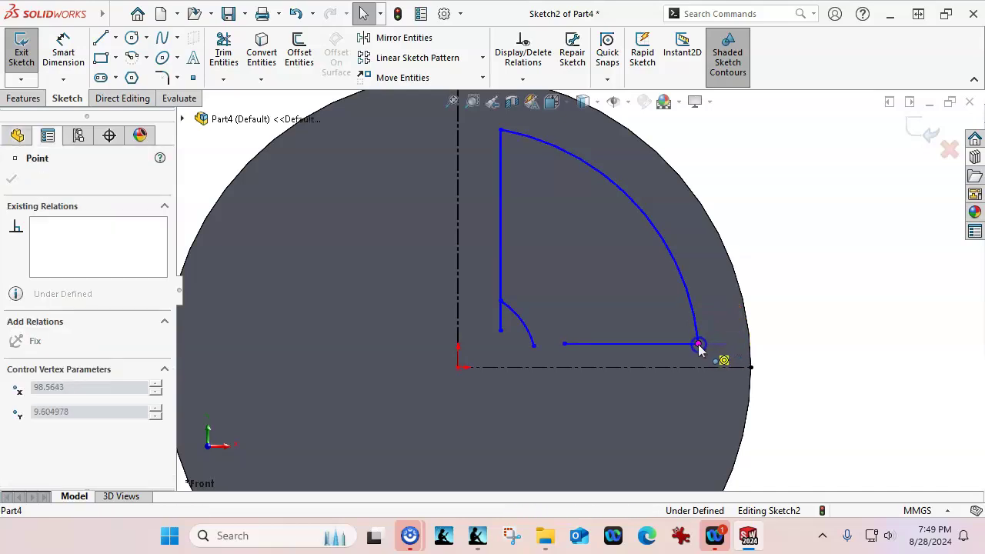
{"action": "left_click", "coordinate": [793, 386]}
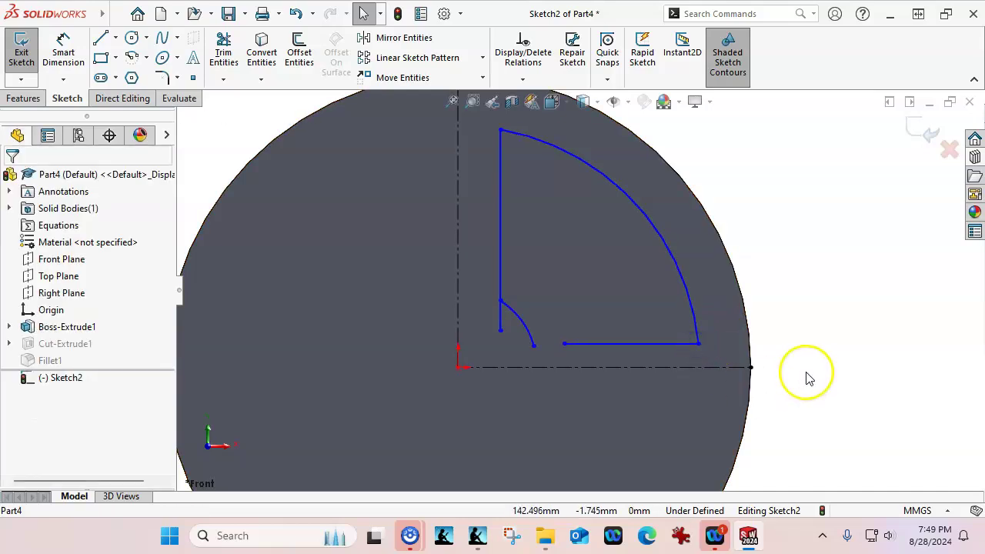
{"action": "left_click_drag", "start_coordinate": [534, 346], "coordinate": [567, 344]}
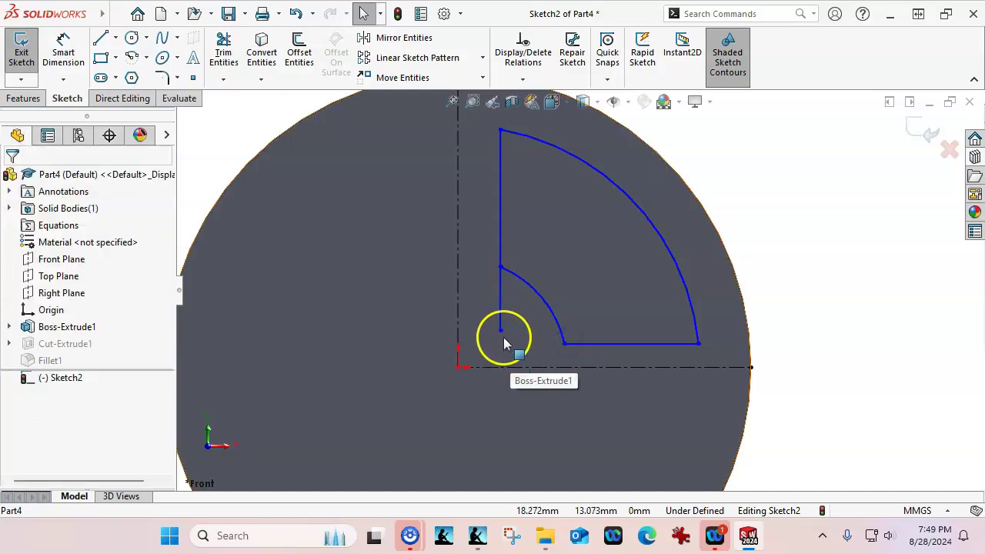
{"action": "left_click_drag", "start_coordinate": [501, 332], "coordinate": [496, 266]}
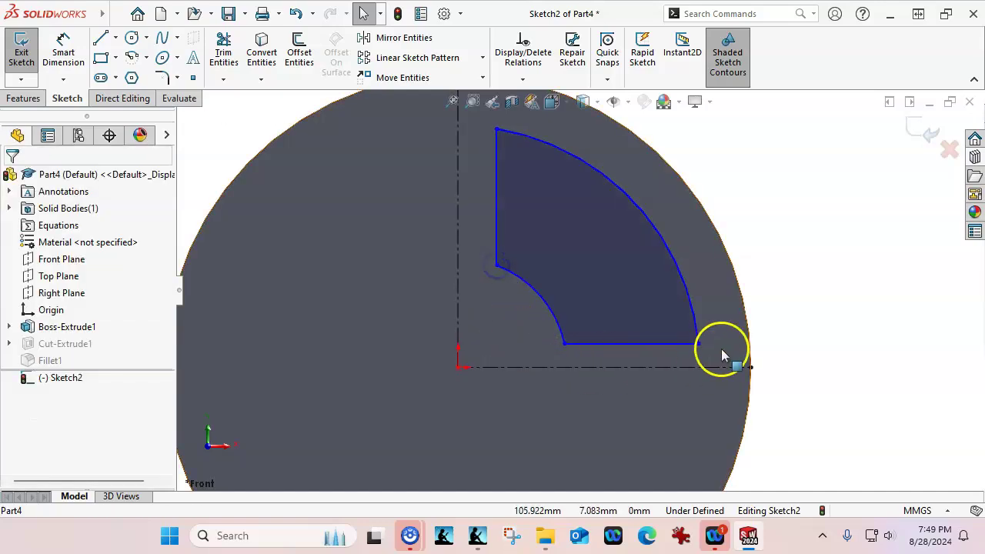
Dimension the inner arc to R15 and the outer arc to R100
{"action": "right_click", "coordinate": [808, 254]}
{"action": "left_click", "coordinate": [921, 231]}
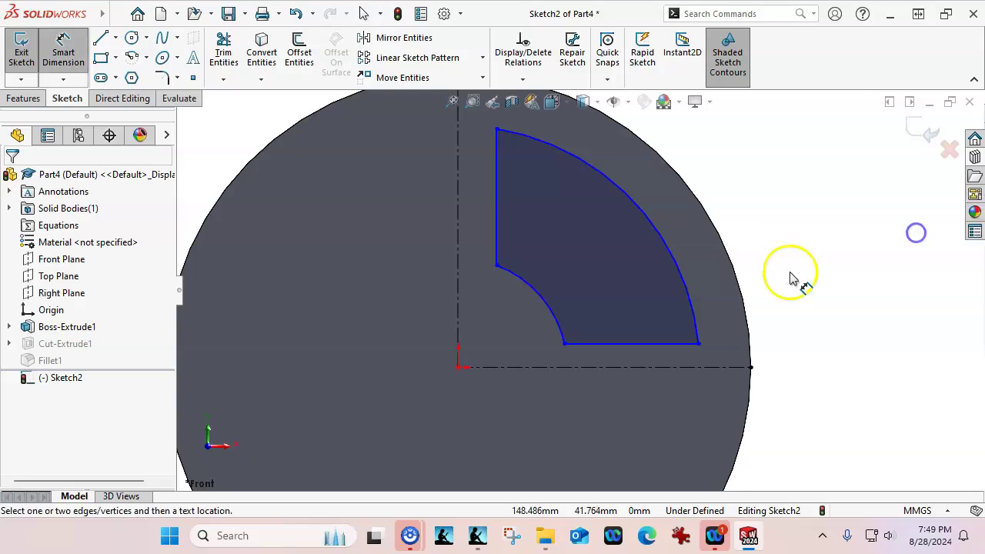
{"action": "left_click", "coordinate": [562, 326]}
{"action": "left_click", "coordinate": [744, 213]}
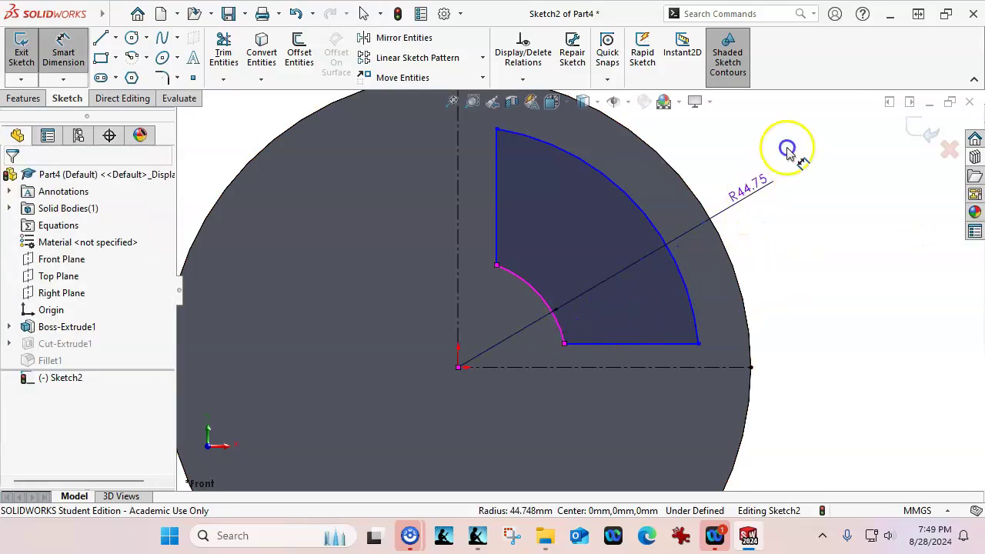
{"action": "type", "text": "30"}
{"action": "key", "text": "Return"}
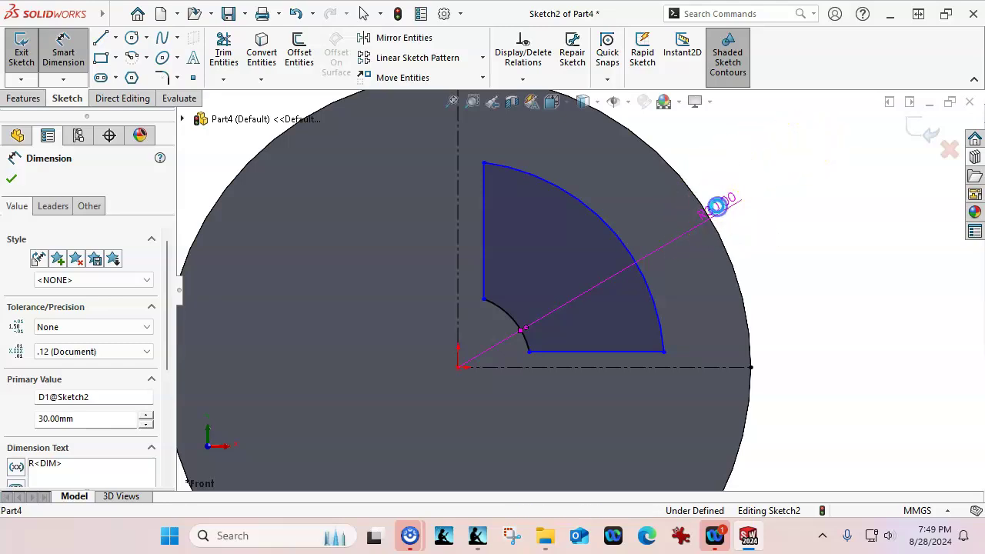
{"action": "double_click", "coordinate": [717, 209]}
{"action": "type", "text": "15"}
{"action": "key", "text": "Return"}
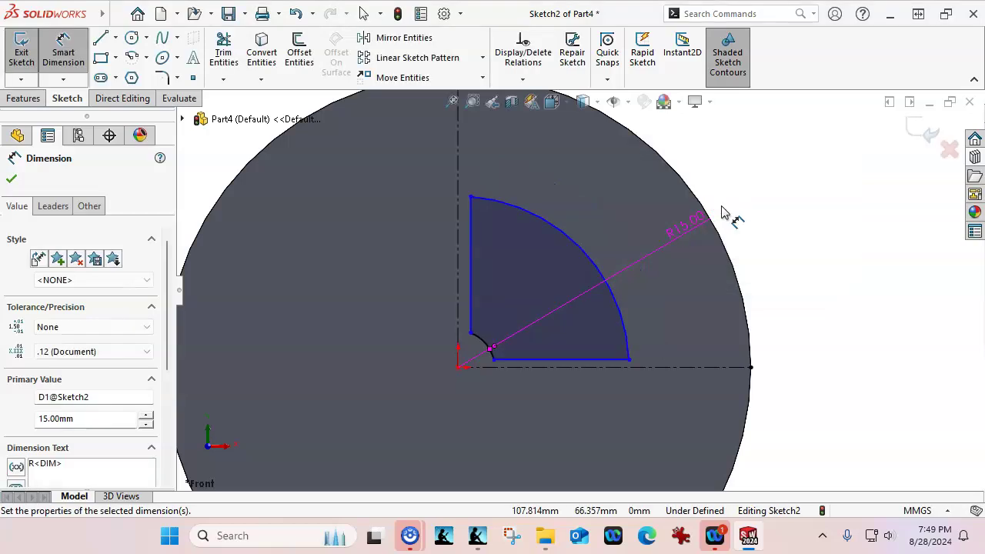
{"action": "left_click", "coordinate": [614, 300]}
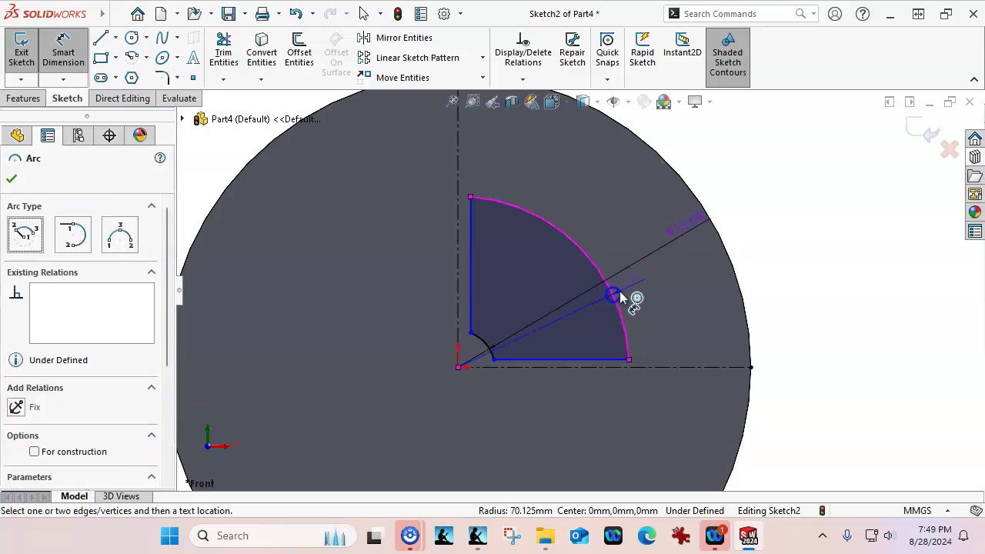
{"action": "left_click", "coordinate": [796, 209]}
{"action": "type", "text": "100"}
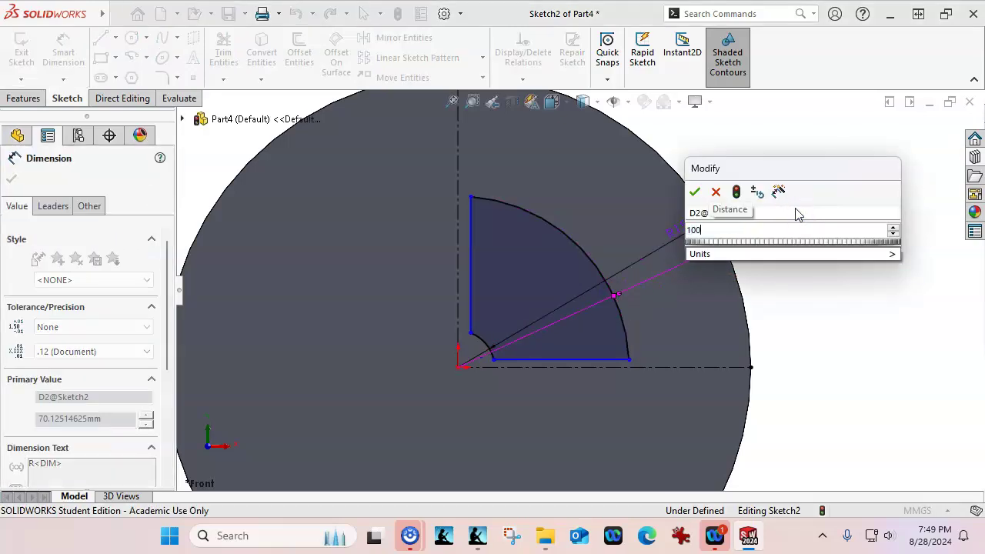
{"action": "key", "text": "Return"}
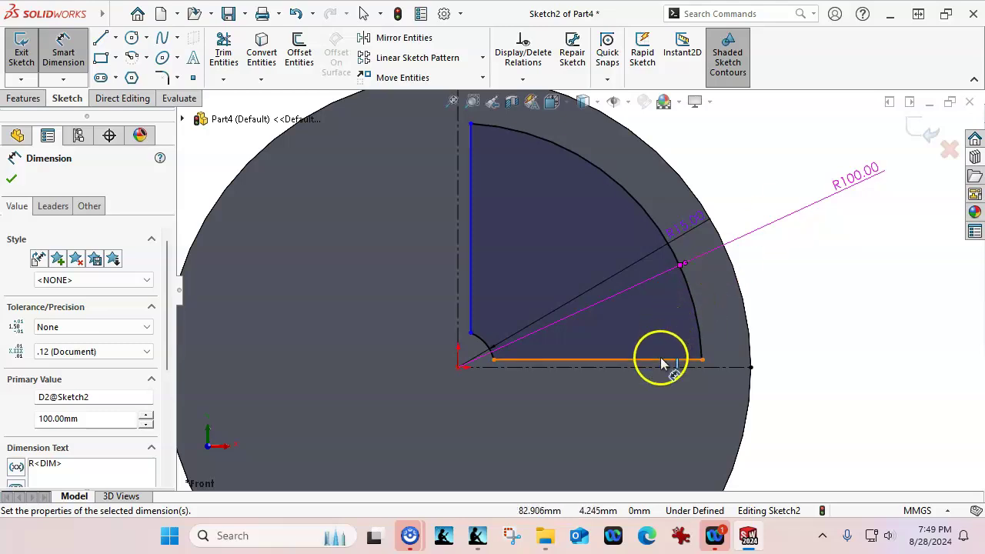
Set both straight edges 10 mm from the horizontal and vertical centrelines
{"action": "left_click", "coordinate": [663, 360]}
{"action": "left_click", "coordinate": [666, 367]}
{"action": "left_click", "coordinate": [838, 410]}
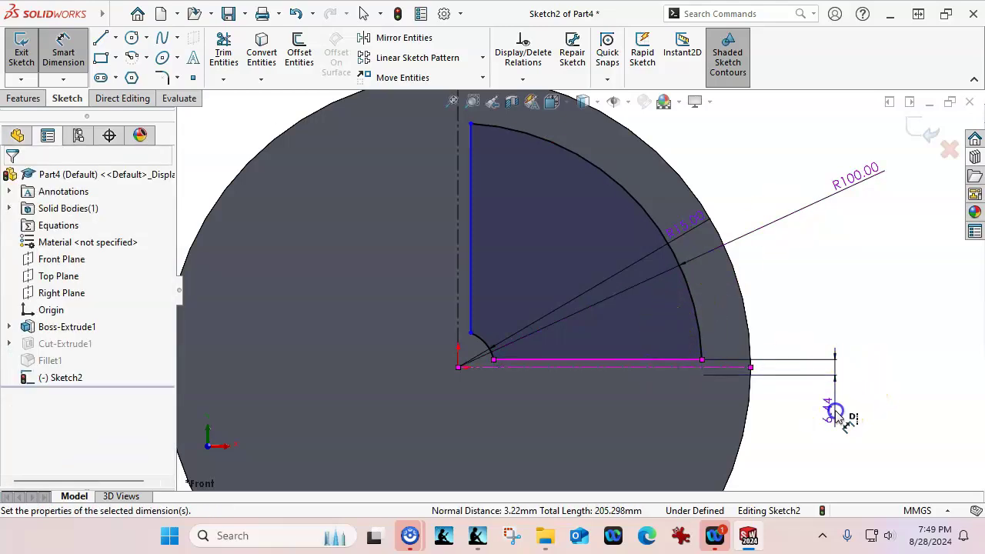
{"action": "type", "text": "10"}
{"action": "key", "text": "Return"}
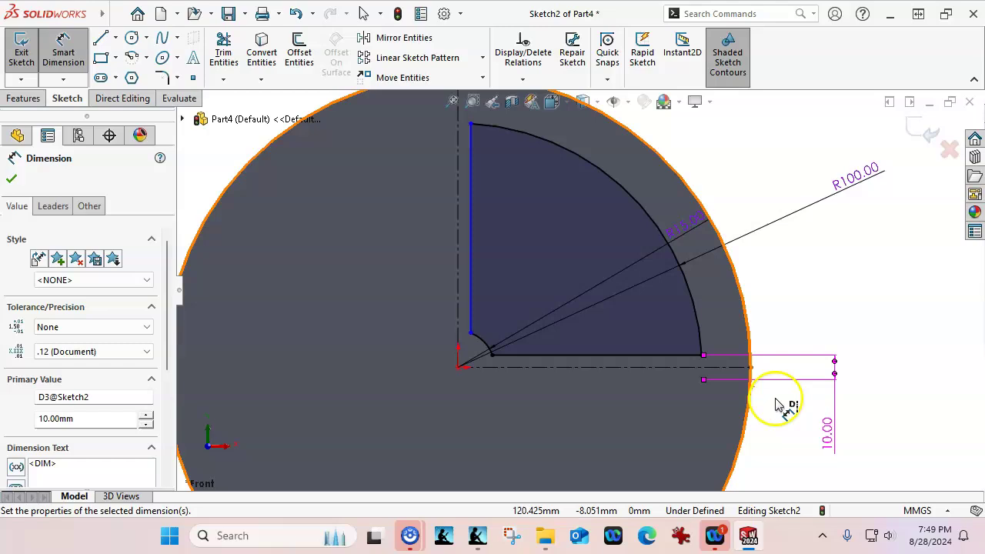
{"action": "left_click", "coordinate": [475, 239]}
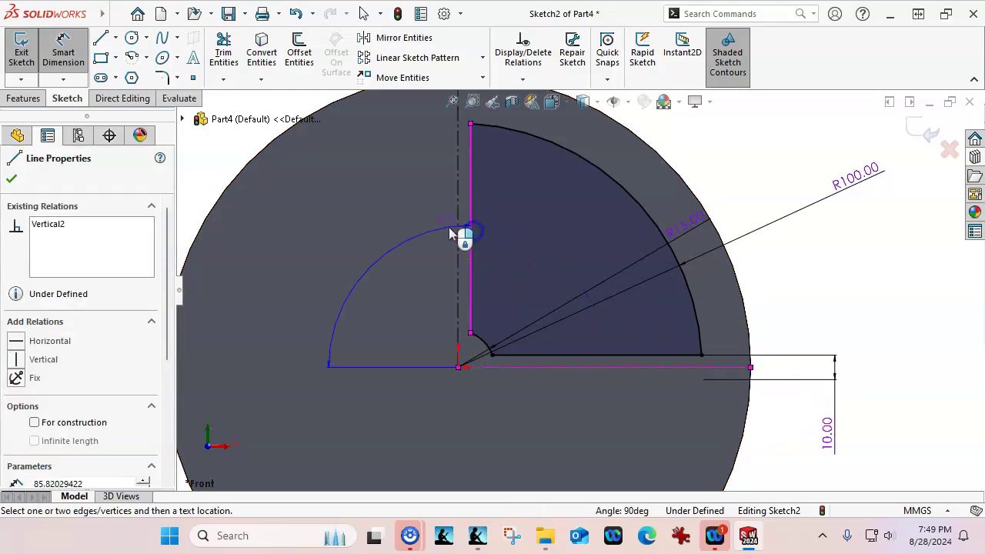
{"action": "key", "text": "Escape"}
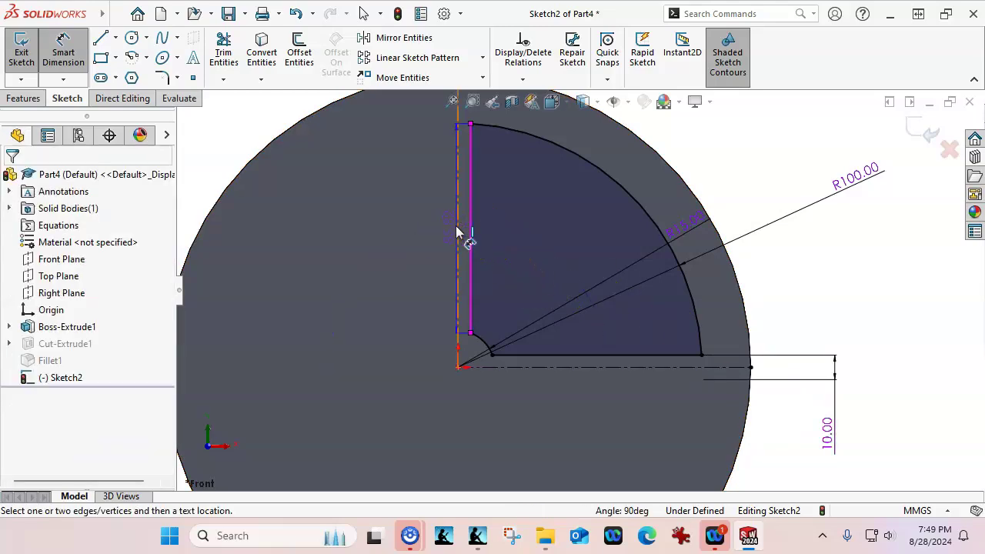
{"action": "left_click", "coordinate": [457, 231]}
{"action": "key", "text": "f"}
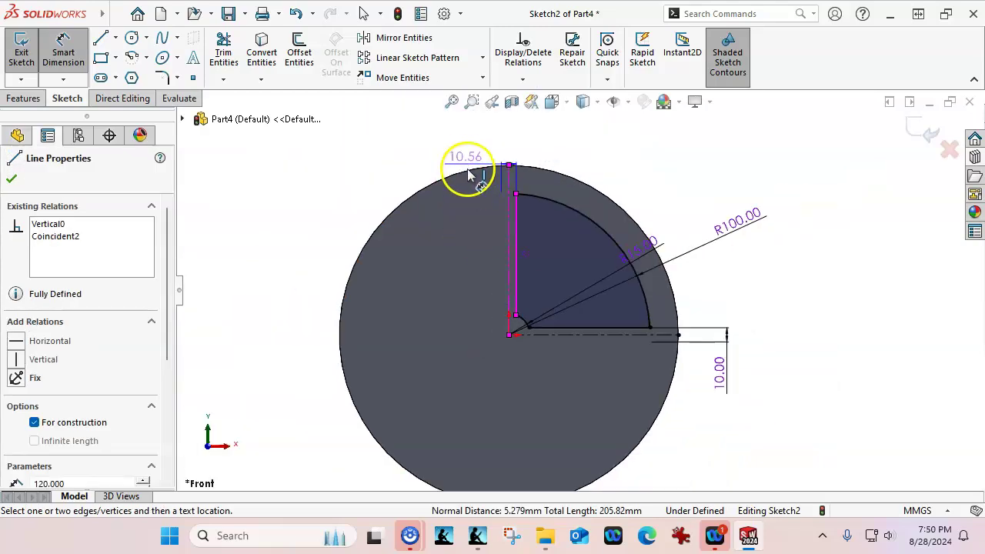
{"action": "left_click", "coordinate": [458, 152]}
{"action": "type", "text": "10"}
{"action": "key", "text": "Return"}
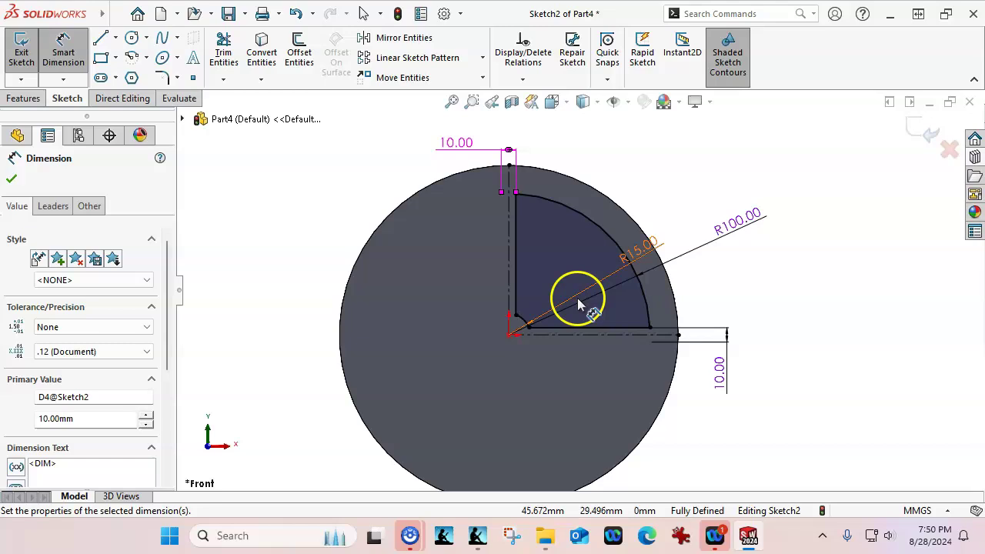
Reposition the offset labels and change the top offset from 10.00 to 20
{"action": "scroll", "coordinate": [585, 312], "scroll_direction": "down", "scroll_amount": 1}
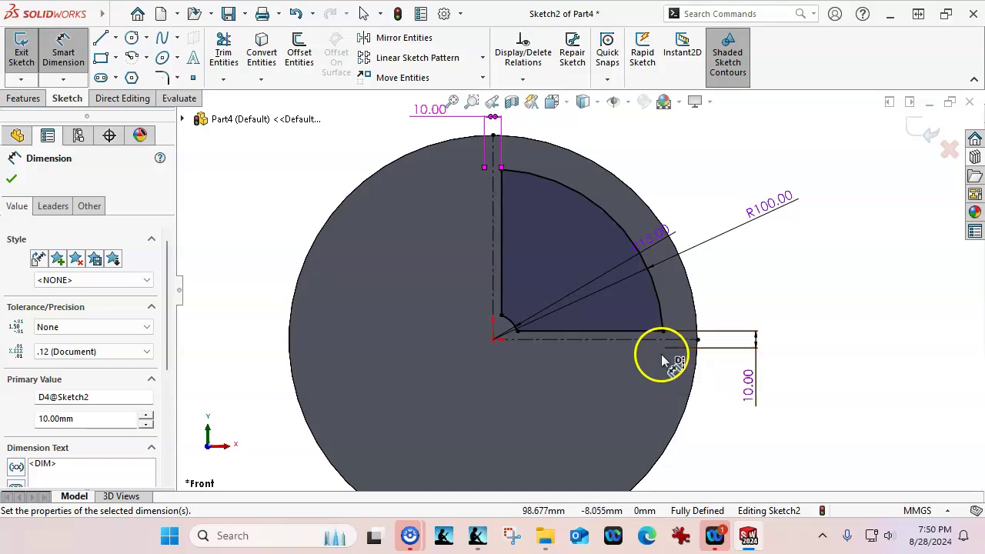
{"action": "scroll", "coordinate": [674, 363], "scroll_direction": "down", "scroll_amount": 1}
{"action": "scroll", "coordinate": [674, 363], "scroll_direction": "down", "scroll_amount": 1}
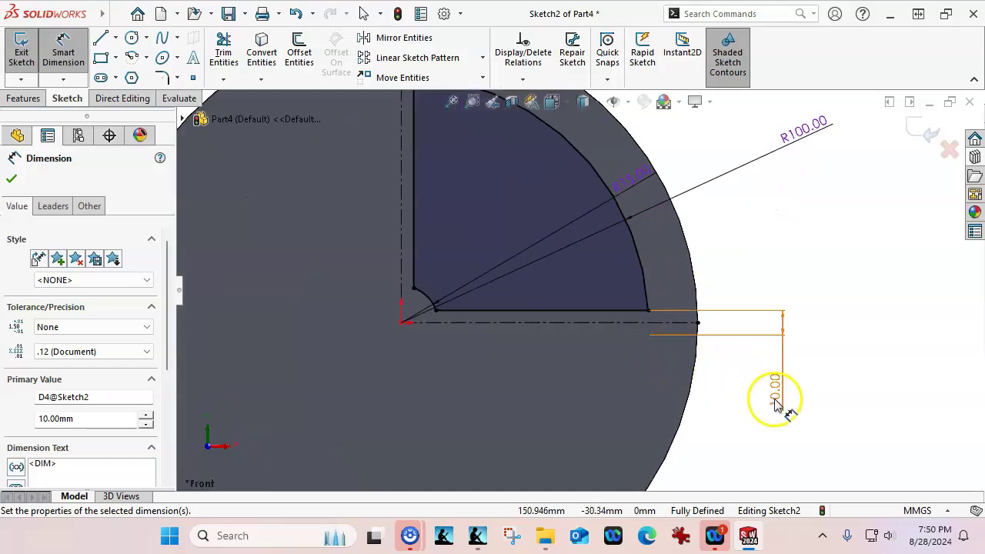
{"action": "left_click_drag", "start_coordinate": [776, 400], "coordinate": [728, 298]}
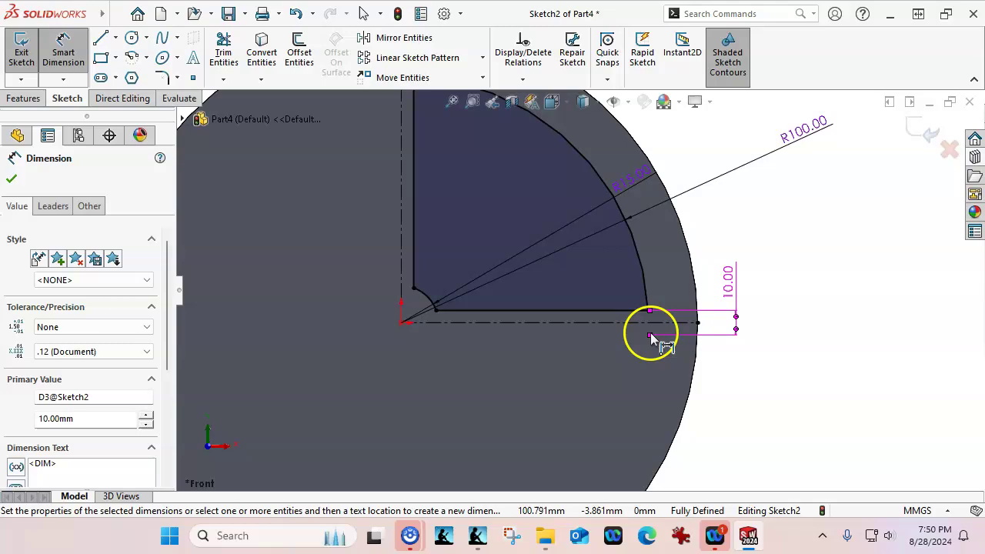
{"action": "left_click", "coordinate": [651, 342]}
{"action": "scroll", "coordinate": [623, 338], "scroll_direction": "up", "scroll_amount": 2}
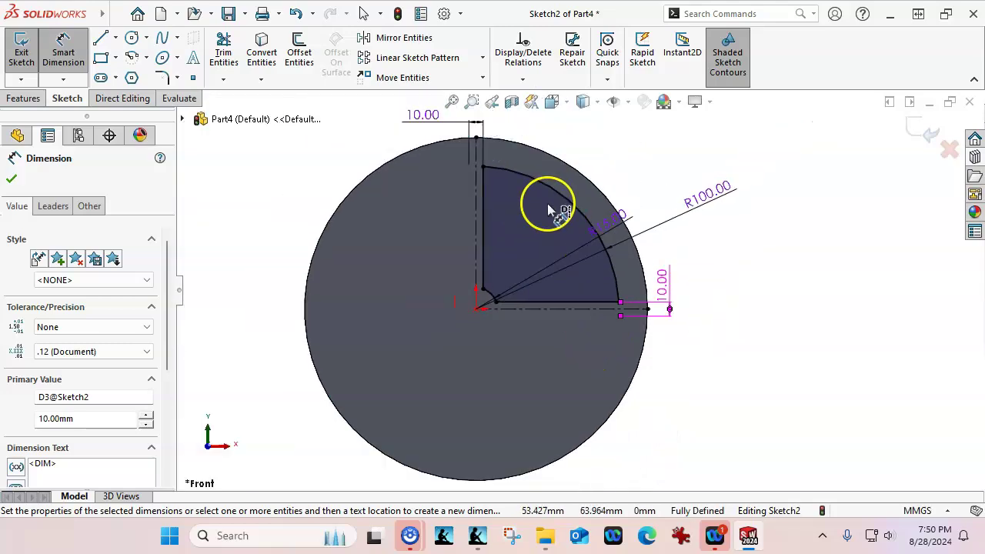
{"action": "left_click_drag", "start_coordinate": [413, 131], "coordinate": [495, 125]}
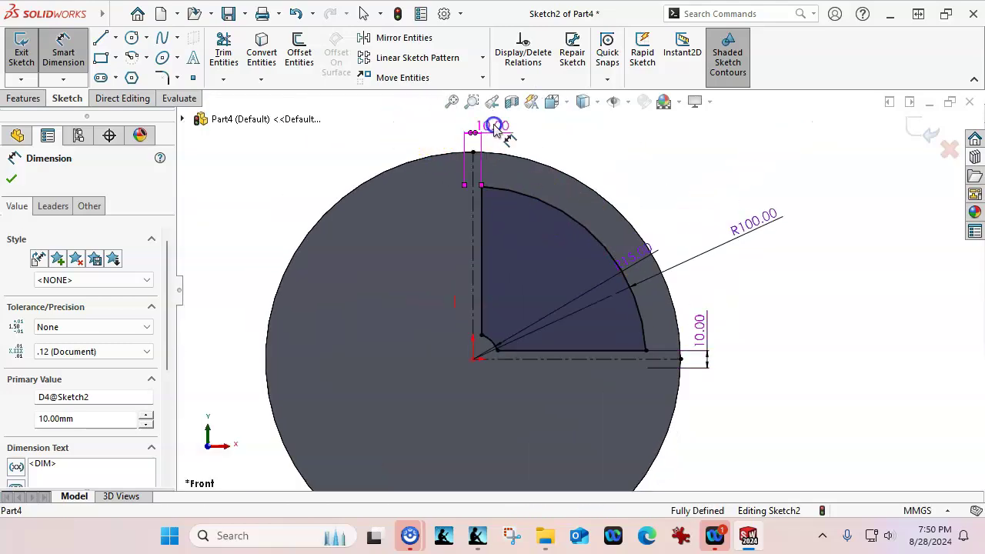
{"action": "double_click", "coordinate": [496, 124]}
{"action": "type", "text": "20"}
{"action": "key", "text": "Return"}
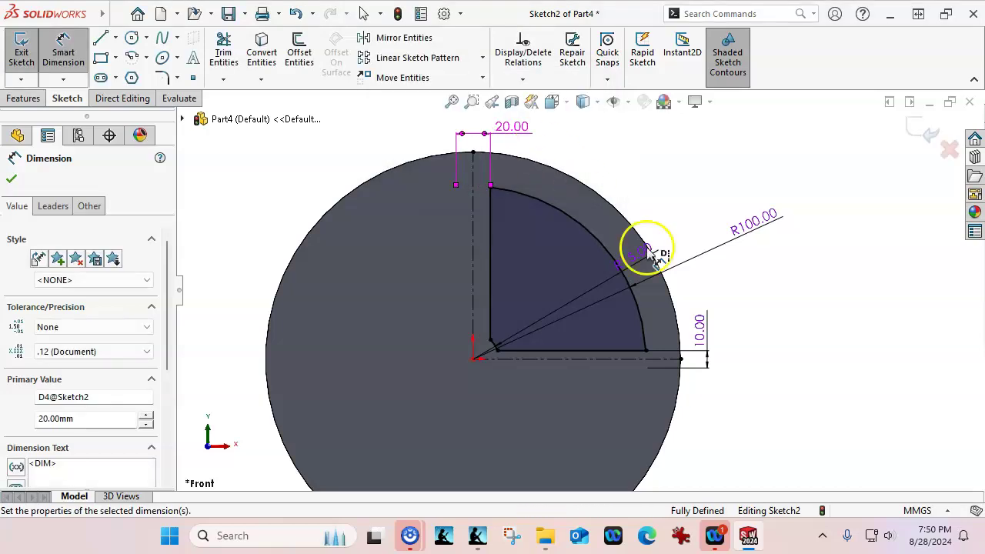
Change the right offset to 20, then return to plain selection
{"action": "left_click_drag", "start_coordinate": [698, 352], "coordinate": [697, 326]}
{"action": "double_click", "coordinate": [697, 327]}
{"action": "type", "text": "20"}
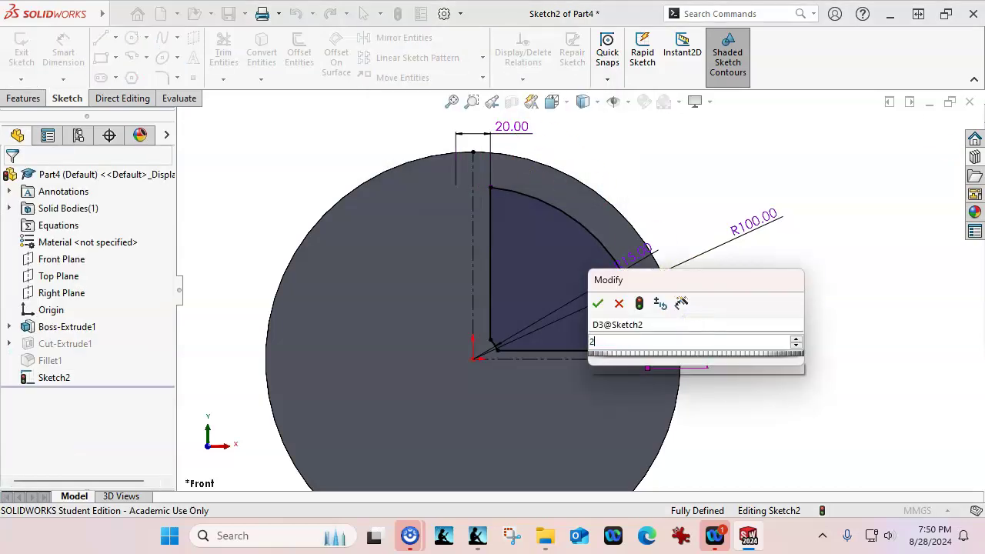
{"action": "key", "text": "Return"}
{"action": "right_click", "coordinate": [751, 332]}
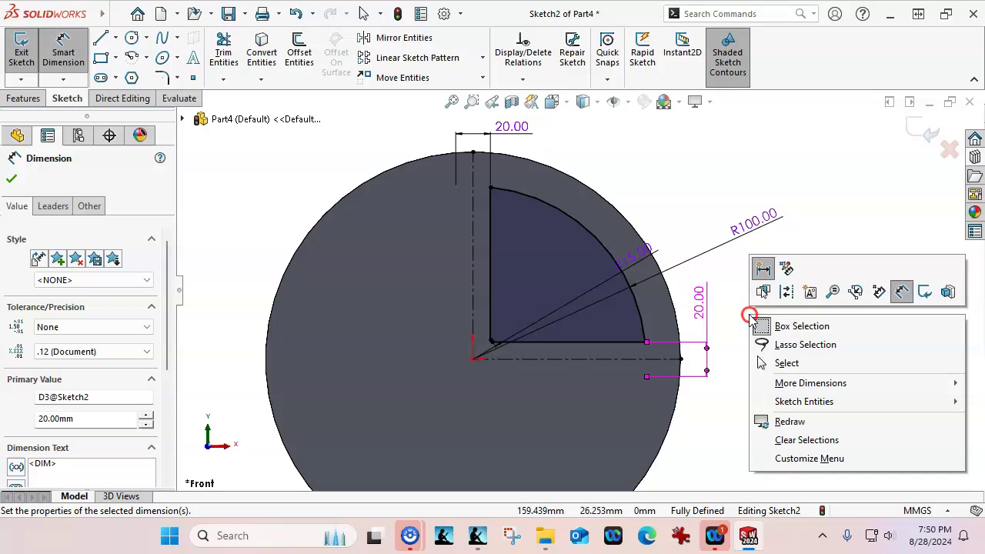
{"action": "left_click", "coordinate": [797, 357]}
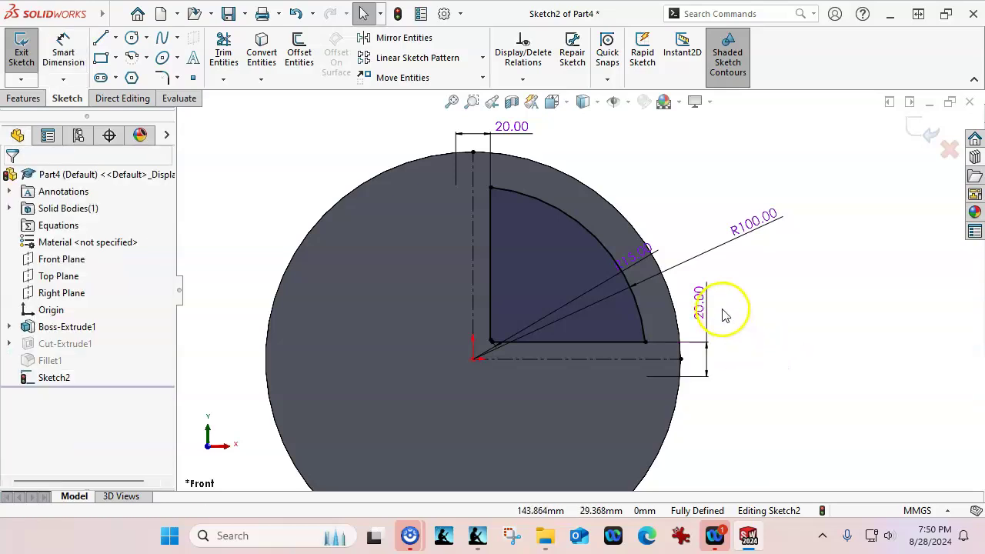
{"action": "left_click", "coordinate": [542, 207]}
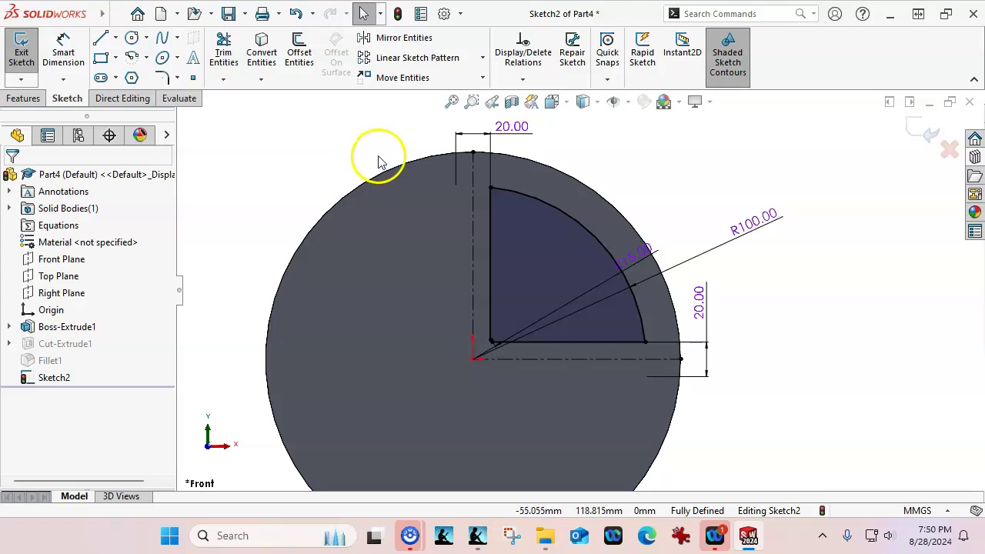
{"action": "left_click", "coordinate": [163, 78]}
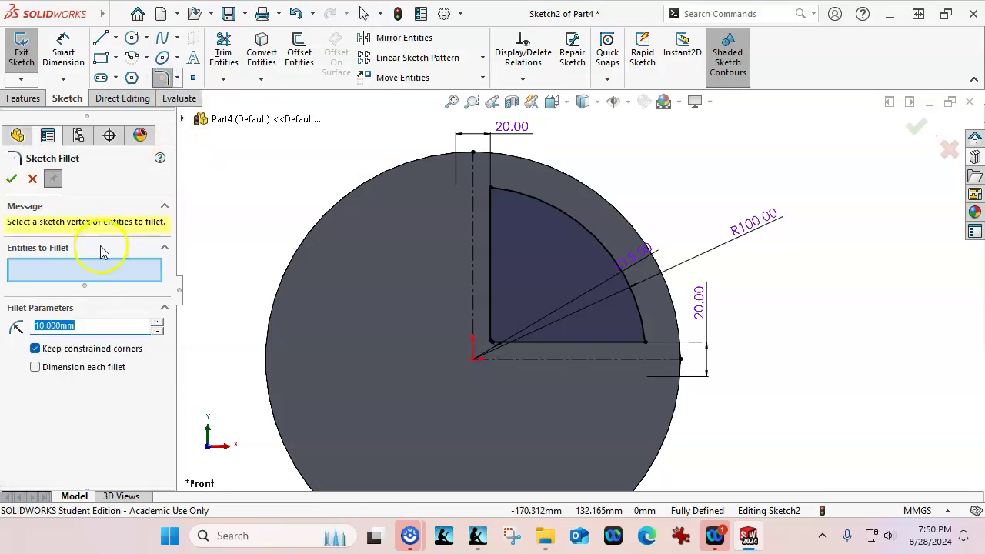
{"action": "left_click", "coordinate": [107, 268]}
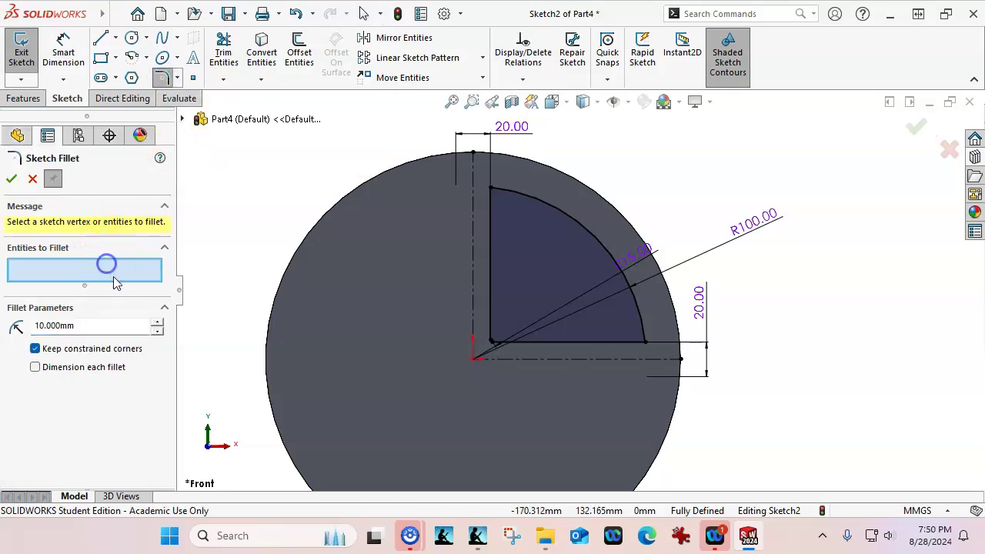
{"action": "left_click", "coordinate": [491, 189]}
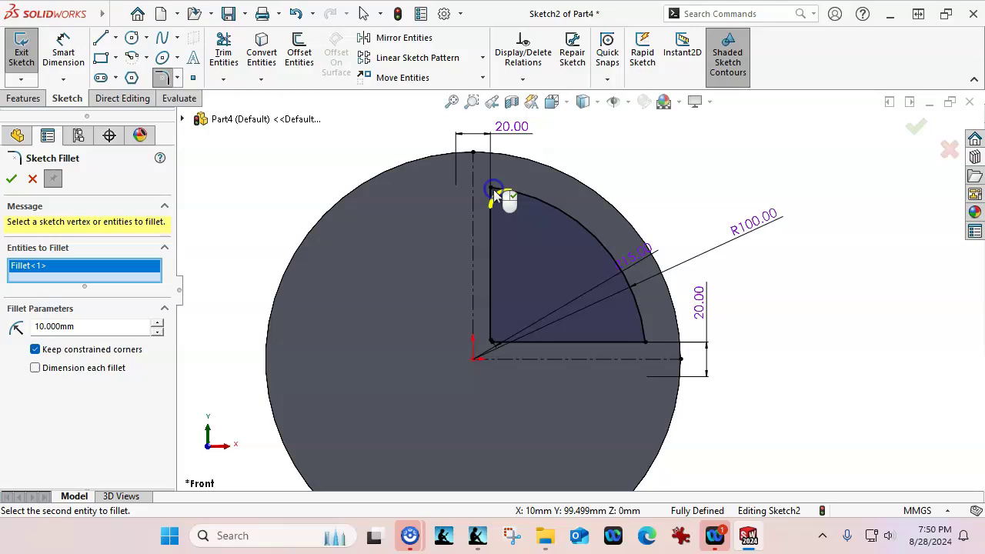
{"action": "left_click", "coordinate": [645, 341]}
{"action": "scroll", "coordinate": [542, 350], "scroll_direction": "down", "scroll_amount": 3}
{"action": "scroll", "coordinate": [516, 323], "scroll_direction": "down", "scroll_amount": 2}
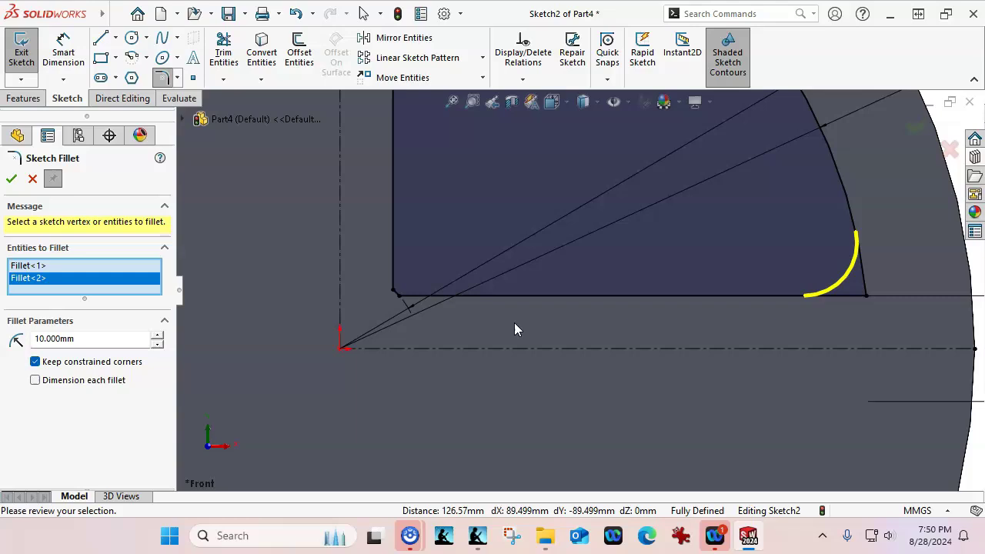
{"action": "scroll", "coordinate": [521, 325], "scroll_direction": "up", "scroll_amount": 5}
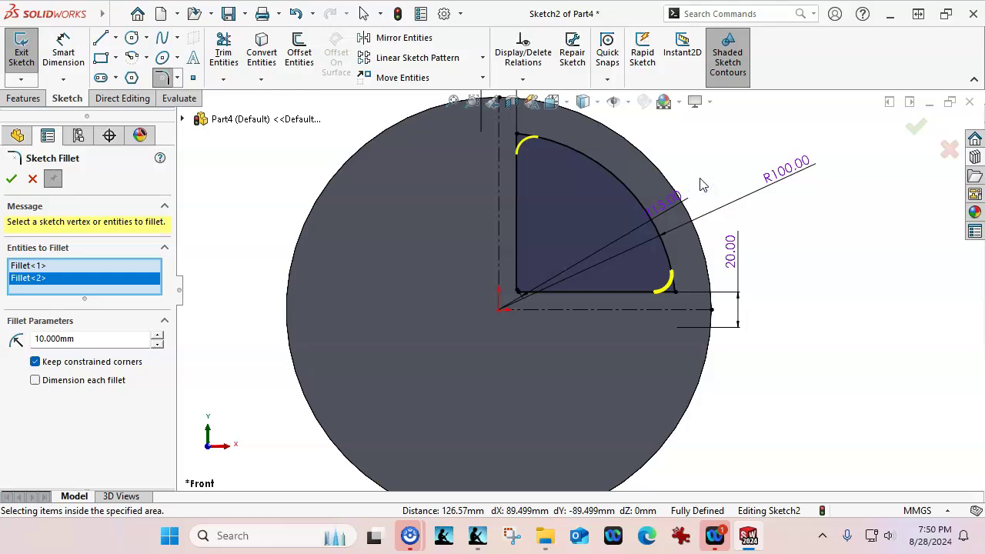
{"action": "scroll", "coordinate": [690, 189], "scroll_direction": "down", "scroll_amount": 3}
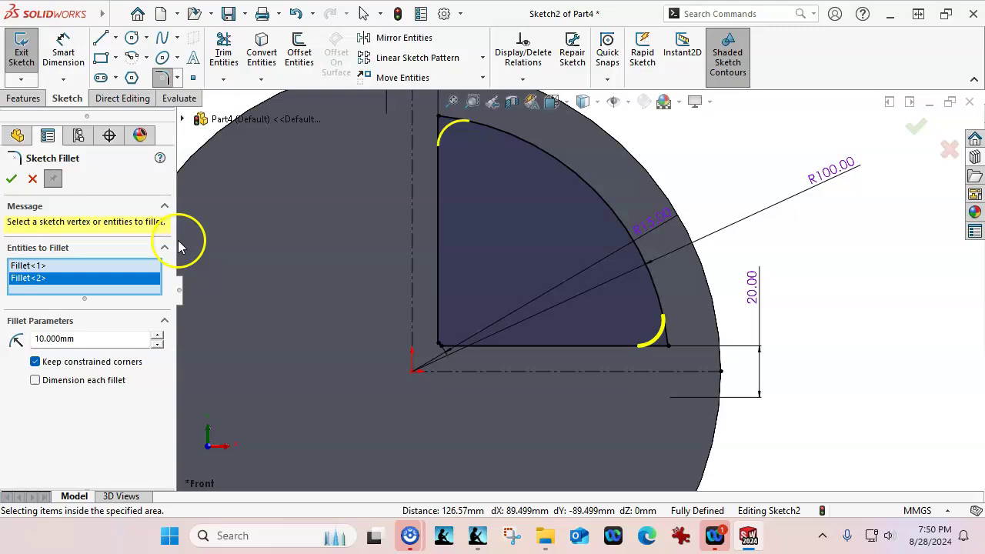
{"action": "left_click", "coordinate": [33, 178]}
{"action": "left_click_drag", "start_coordinate": [650, 226], "coordinate": [701, 178]}
{"action": "left_click", "coordinate": [701, 178]}
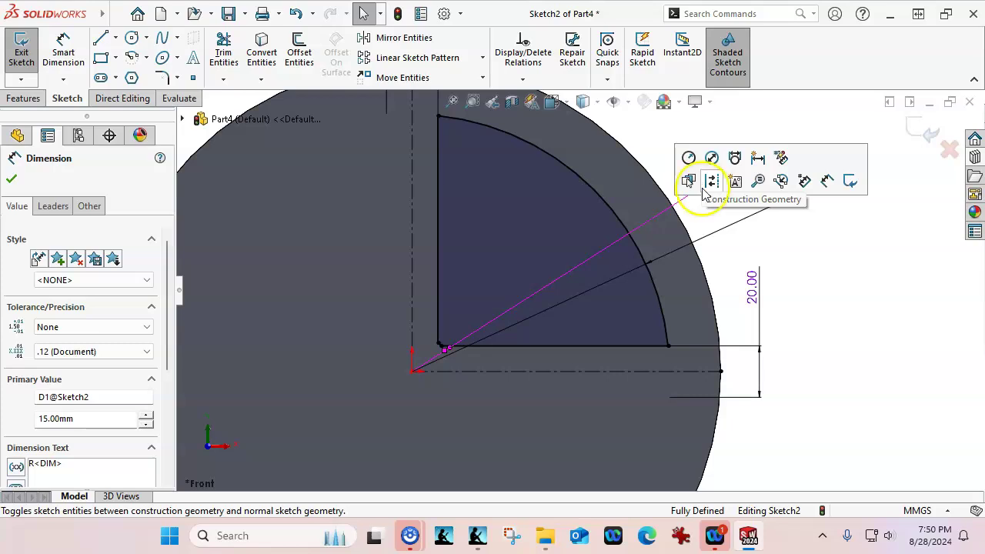
Change the inner arc radius from R15 to R30
{"action": "left_click", "coordinate": [849, 288]}
{"action": "double_click", "coordinate": [711, 169]}
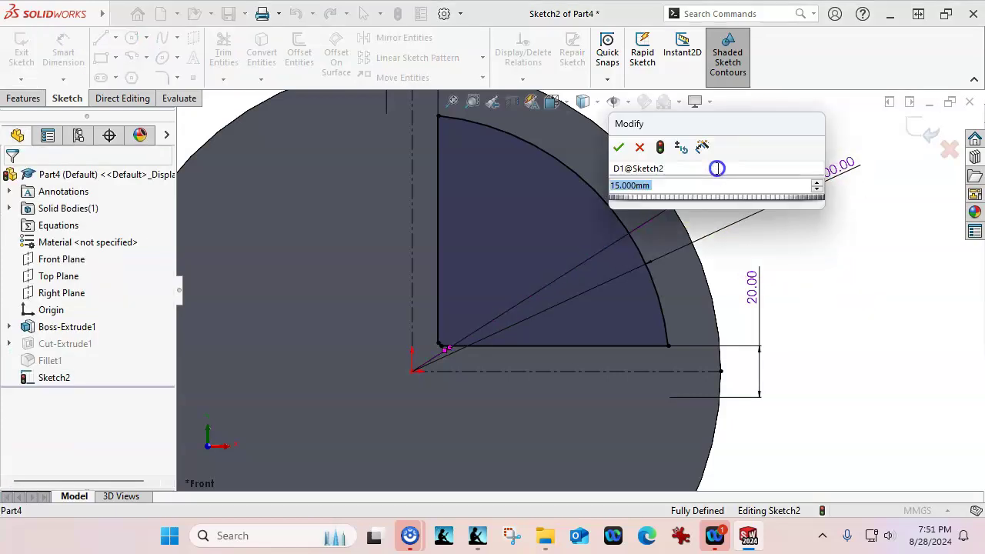
{"action": "type", "text": "30"}
{"action": "key", "text": "Return"}
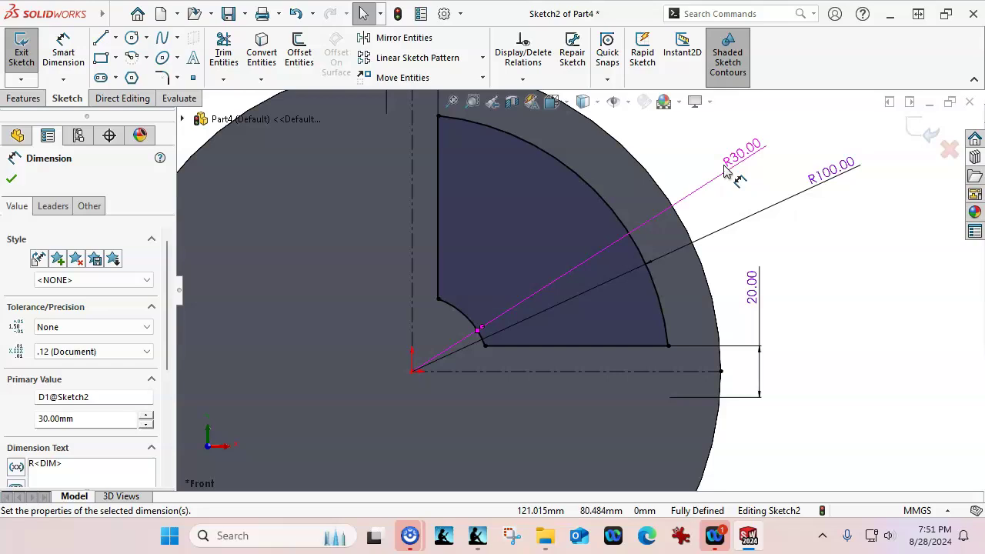
Round the four sector corners with 10 mm sketch fillets
{"action": "left_click", "coordinate": [177, 77]}
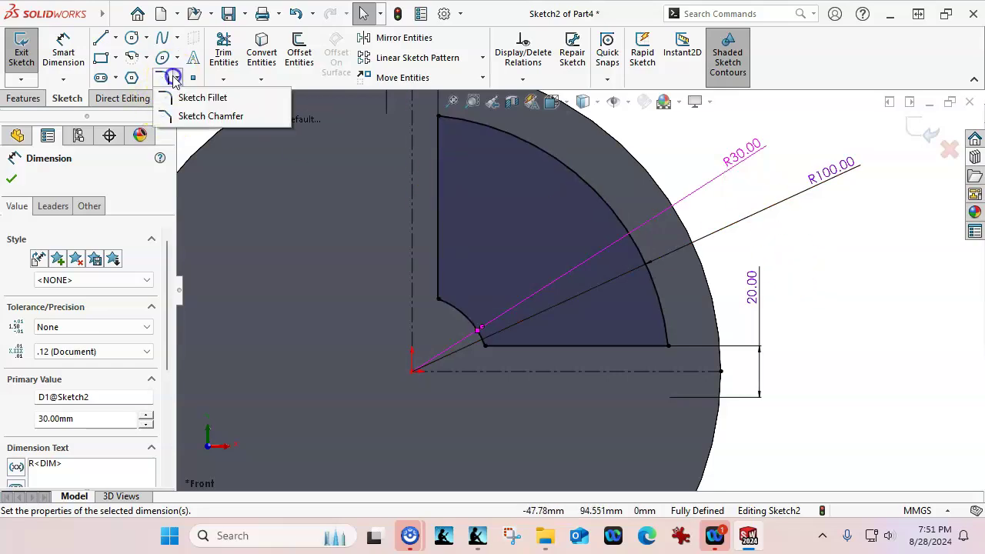
{"action": "left_click", "coordinate": [175, 98]}
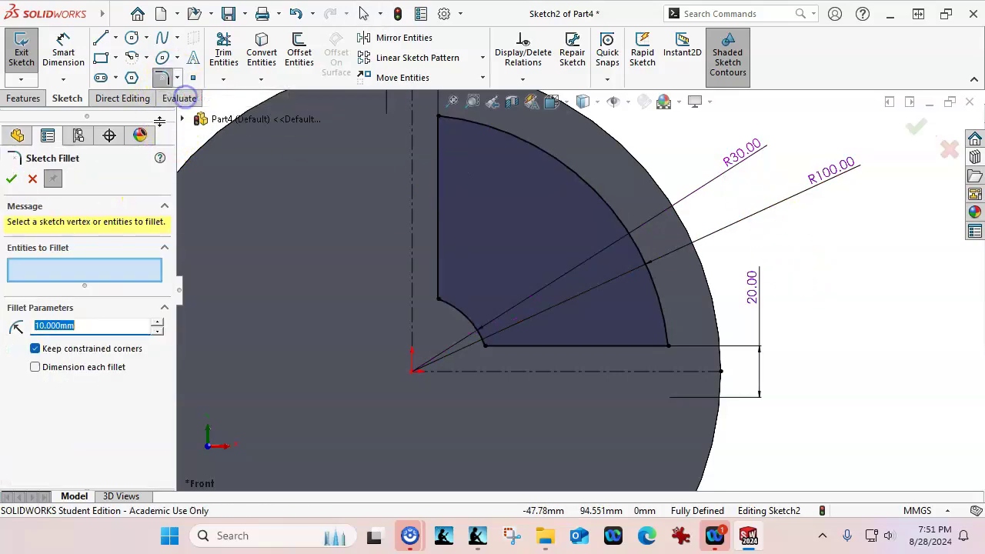
{"action": "left_click", "coordinate": [439, 117]}
{"action": "left_click", "coordinate": [668, 356]}
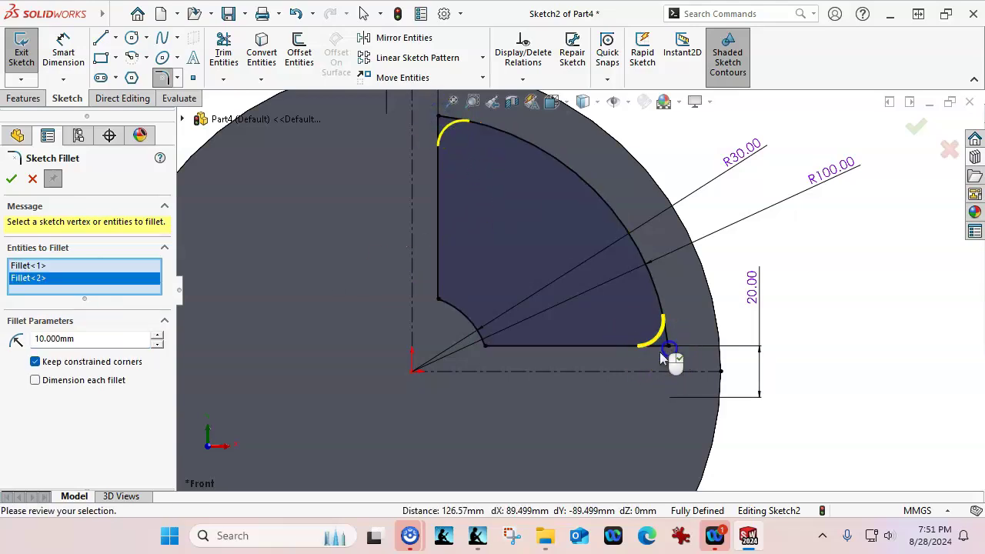
{"action": "left_click", "coordinate": [487, 347]}
{"action": "left_click", "coordinate": [439, 300]}
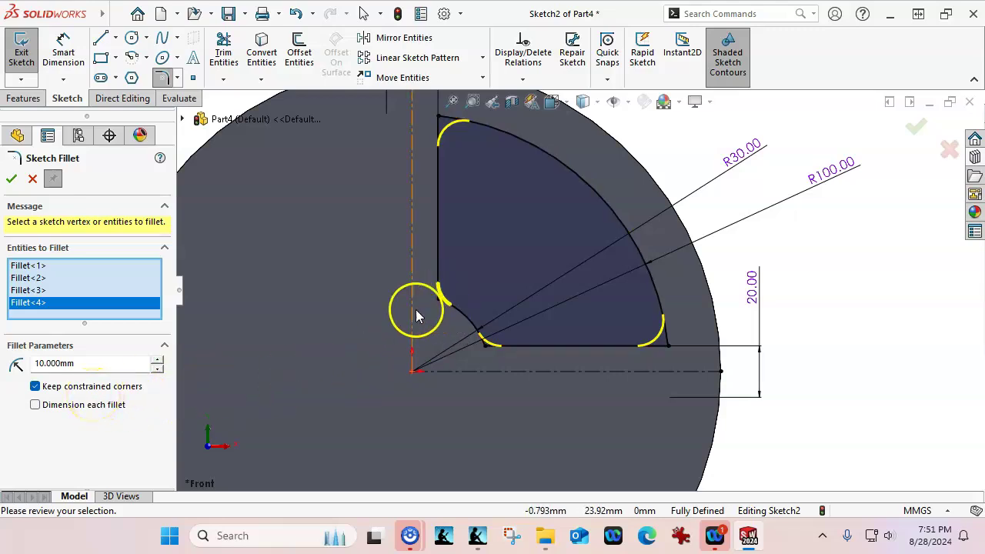
{"action": "left_click", "coordinate": [11, 179]}
{"action": "scroll", "coordinate": [470, 292], "scroll_direction": "down", "scroll_amount": 4}
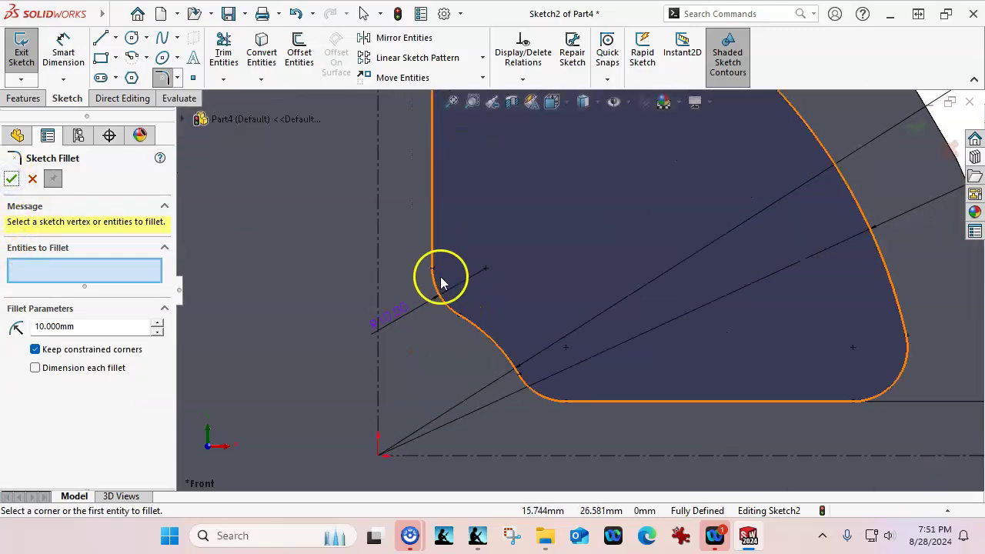
{"action": "scroll", "coordinate": [441, 283], "scroll_direction": "up", "scroll_amount": 4}
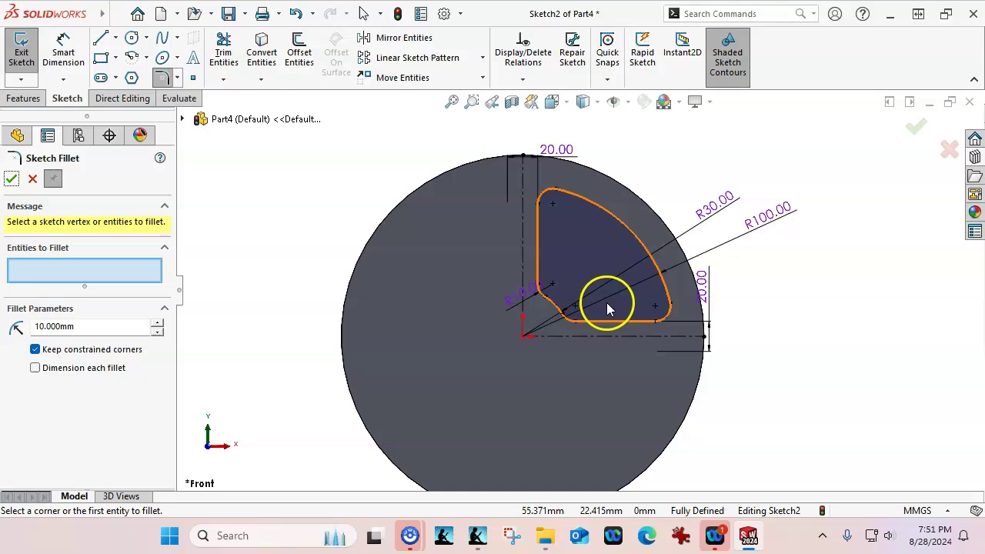
Finish the fillet and draw a circle centred on the origin
{"action": "left_click", "coordinate": [10, 180]}
{"action": "left_click", "coordinate": [132, 38]}
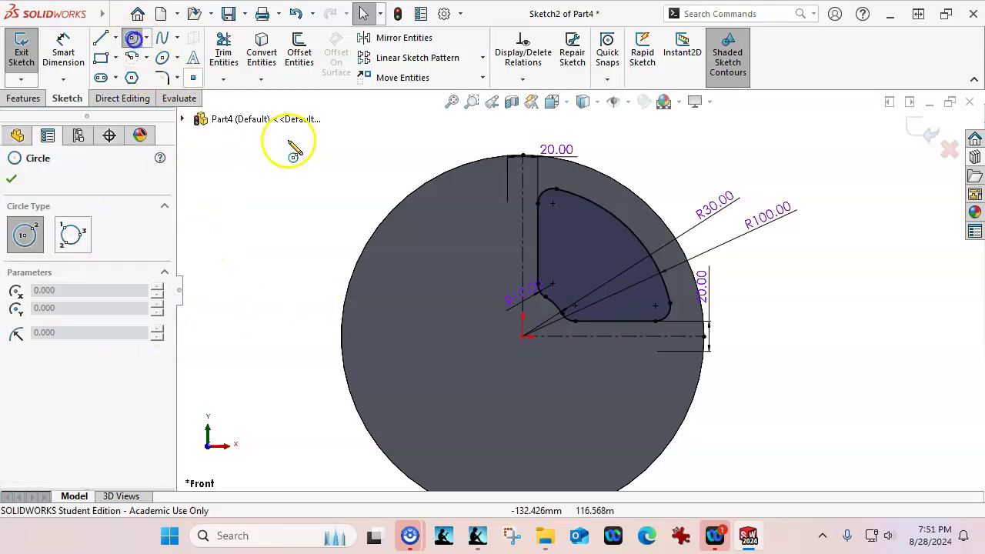
{"action": "left_click", "coordinate": [522, 336]}
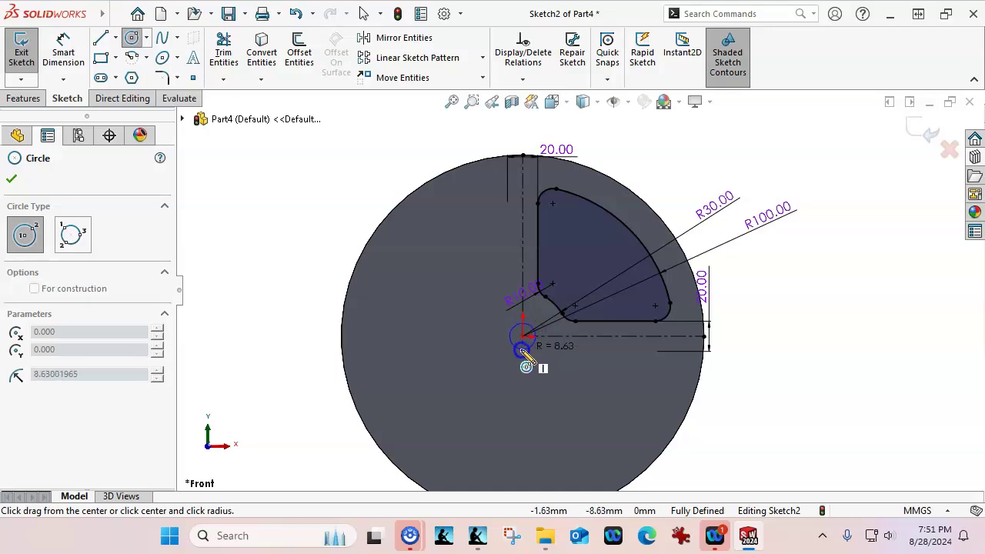
{"action": "left_click", "coordinate": [506, 363]}
Dimension the circle's diameter to 30 mm
{"action": "right_click", "coordinate": [632, 376]}
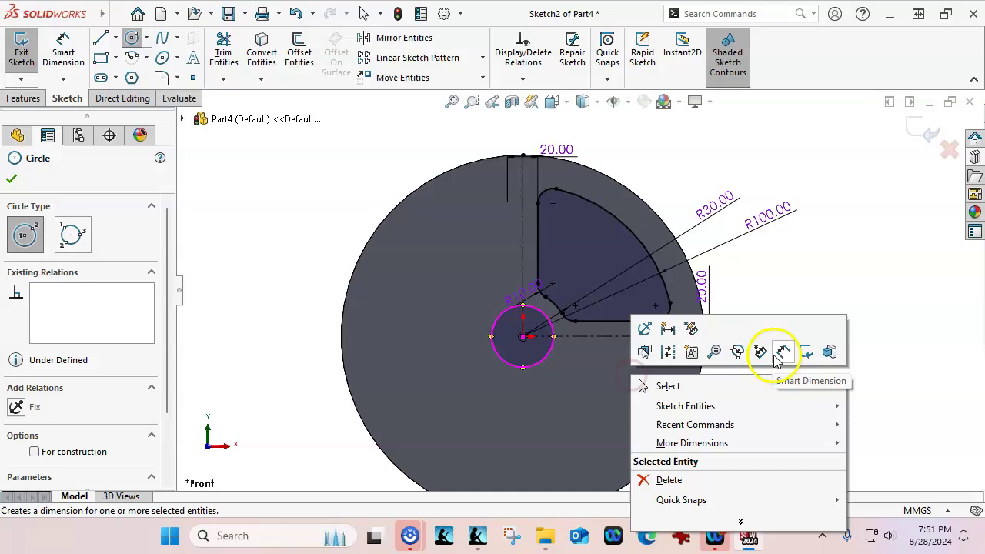
{"action": "left_click", "coordinate": [782, 352]}
{"action": "left_click", "coordinate": [548, 352]}
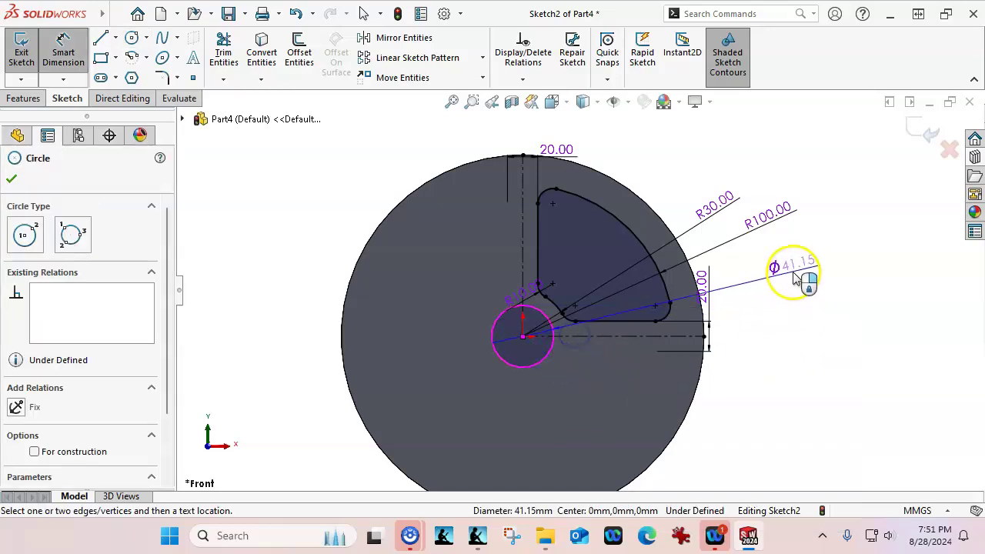
{"action": "left_click", "coordinate": [796, 276]}
{"action": "type", "text": "30"}
{"action": "key", "text": "Return"}
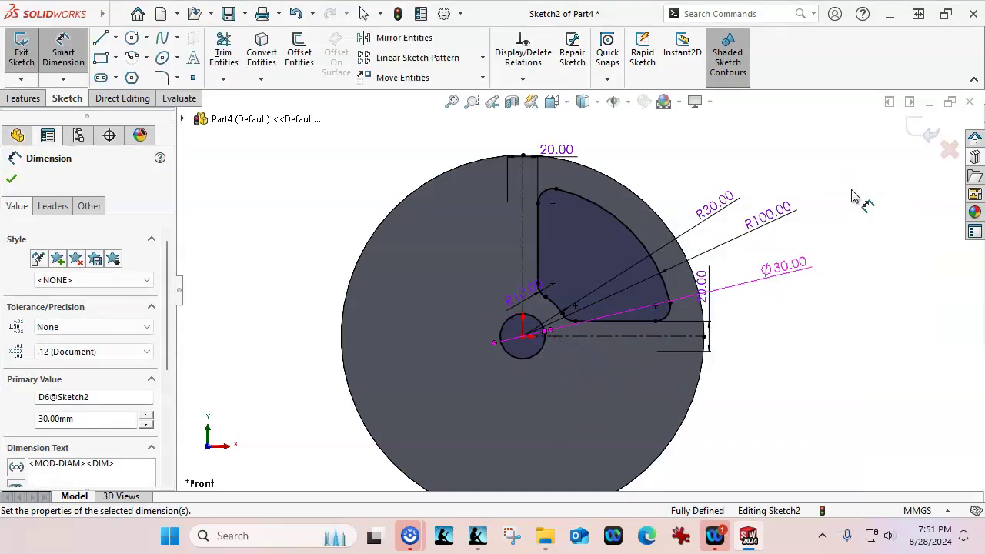
{"action": "right_click", "coordinate": [850, 339]}
{"action": "left_click", "coordinate": [844, 363]}
{"action": "left_click", "coordinate": [670, 343]}
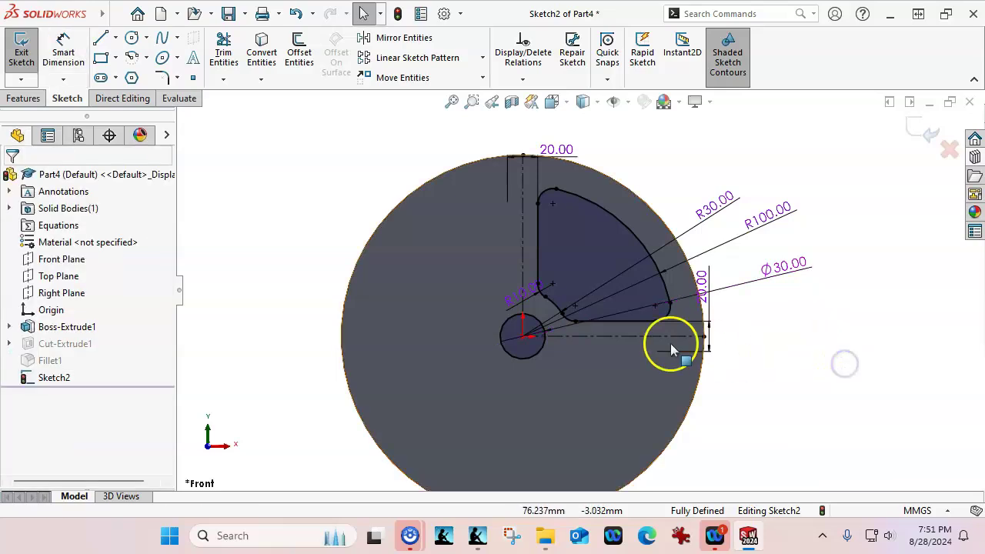
Mirror the filleted opening outline about the horizontal centreline
{"action": "right_click", "coordinate": [625, 329]}
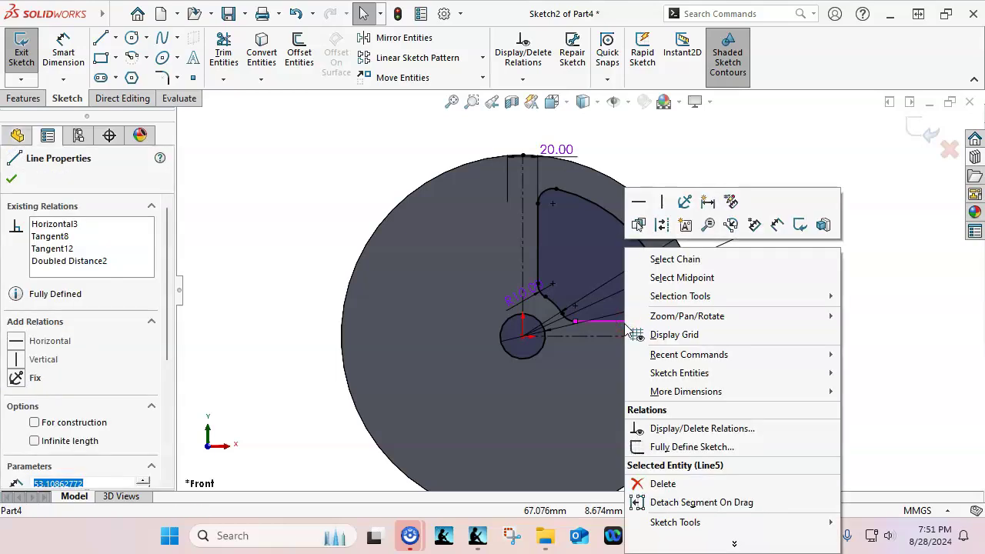
{"action": "left_click", "coordinate": [674, 260]}
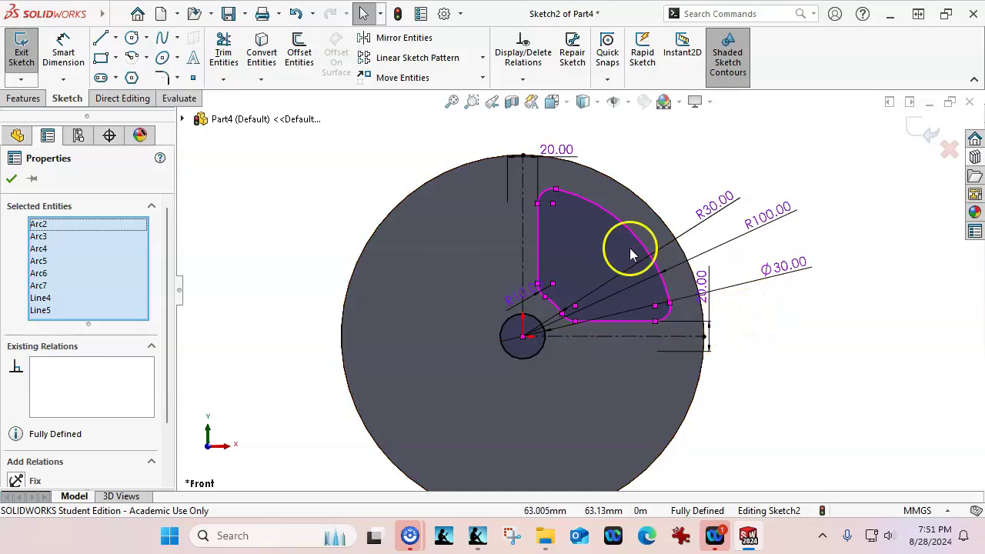
{"action": "right_click", "coordinate": [608, 325]}
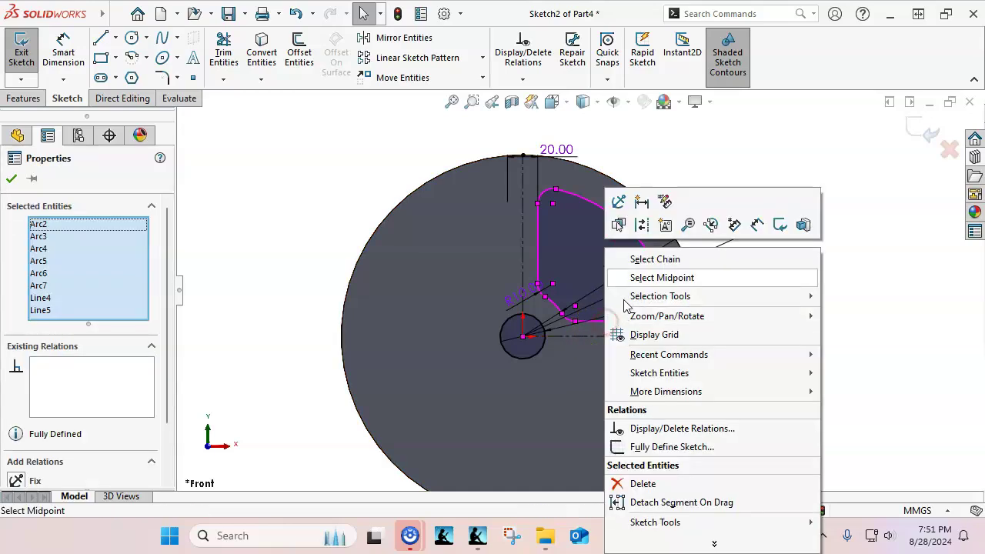
{"action": "left_click", "coordinate": [596, 336], "text": "ctrl"}
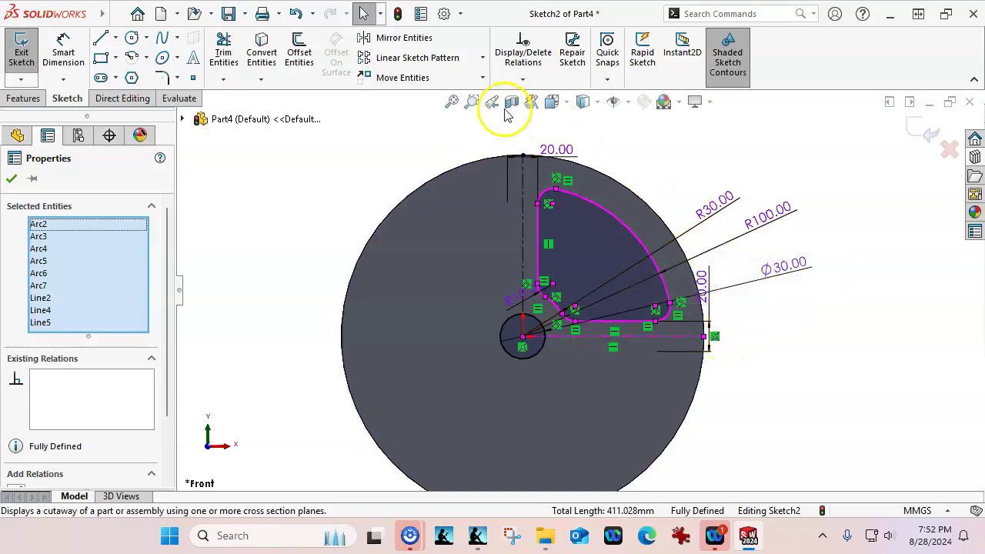
{"action": "left_click", "coordinate": [403, 38]}
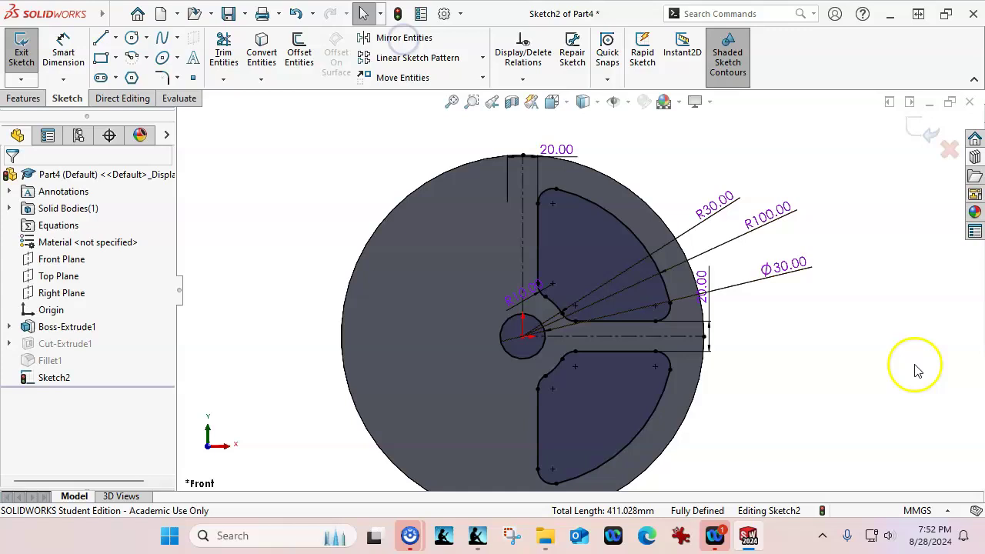
Select both opening outlines plus the vertical construction line as the mirror axis
{"action": "right_click", "coordinate": [632, 352]}
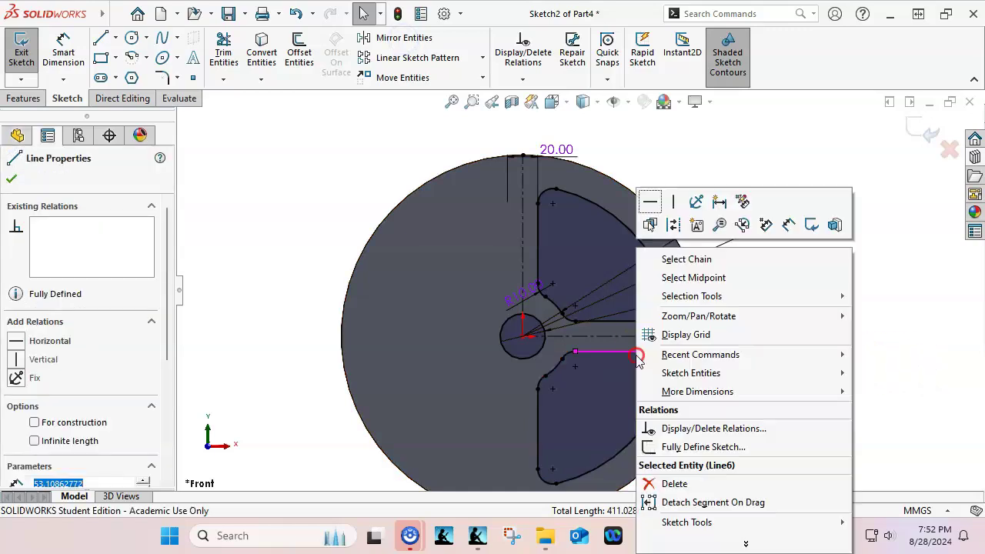
{"action": "left_click", "coordinate": [698, 261]}
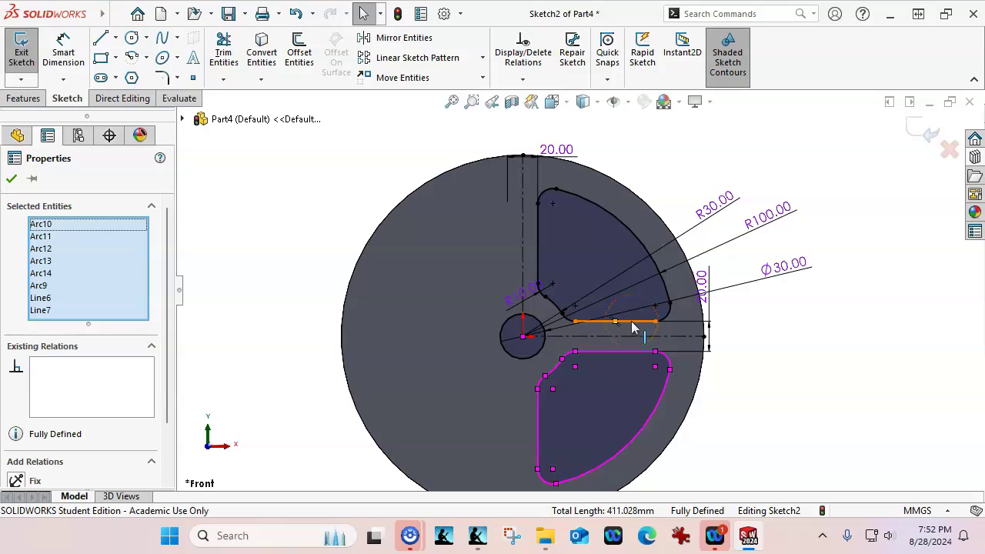
{"action": "right_click", "coordinate": [632, 328]}
{"action": "left_click", "coordinate": [716, 262]}
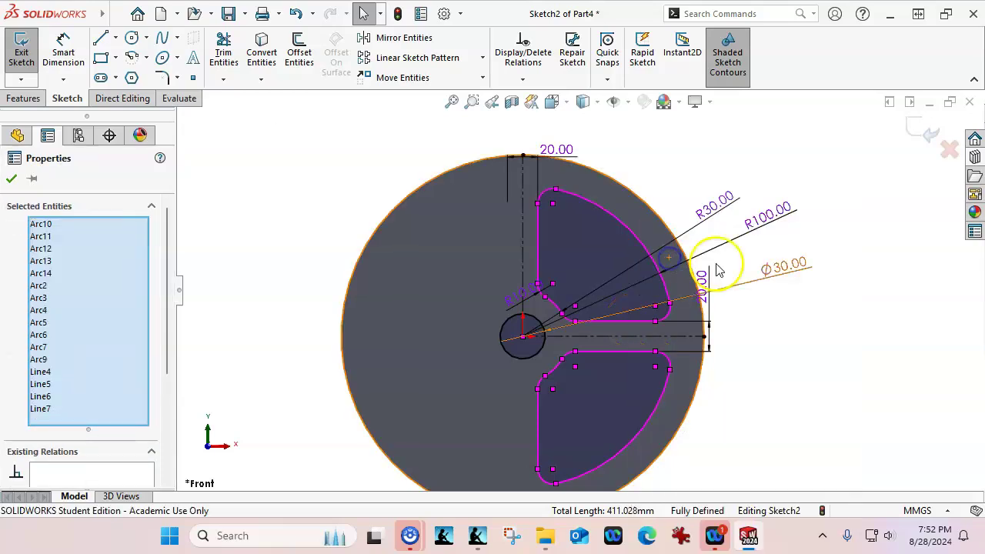
{"action": "left_click", "coordinate": [521, 206], "text": "ctrl"}
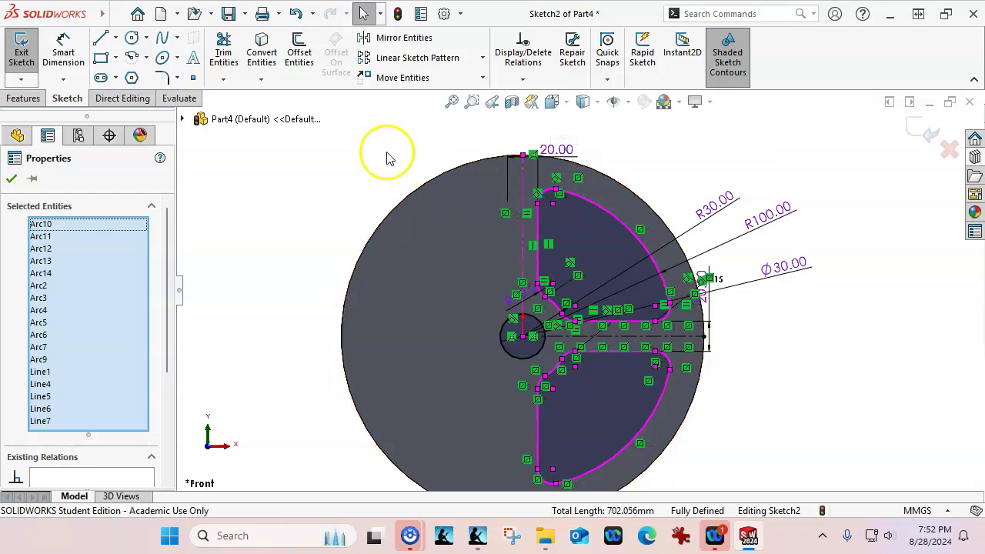
Mirror the filleted openings across the vertical construction line so each quadrant has one
{"action": "left_click", "coordinate": [395, 46]}
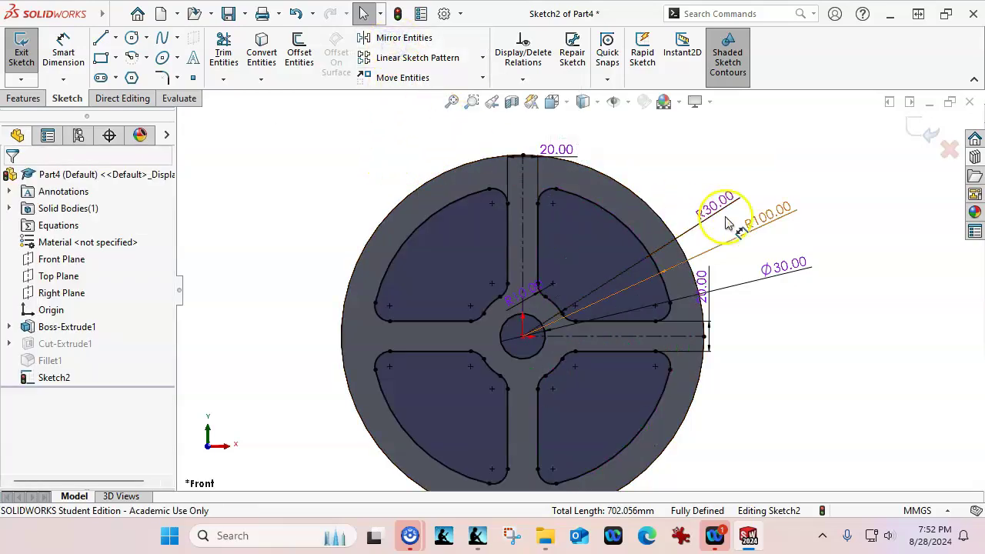
{"action": "scroll", "coordinate": [762, 223], "scroll_direction": "up", "scroll_amount": 3}
{"action": "left_click_drag", "start_coordinate": [390, 190], "coordinate": [792, 390]}
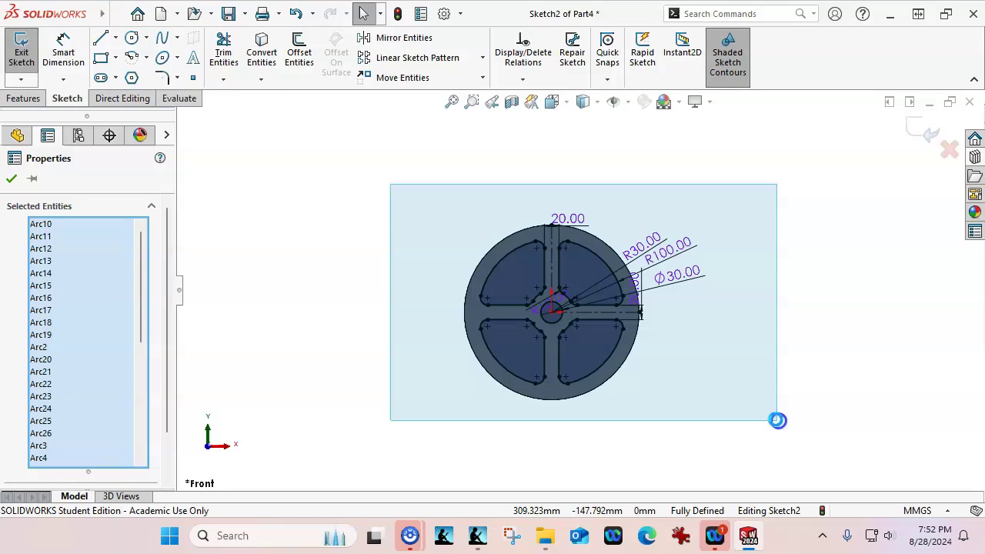
{"action": "scroll", "coordinate": [714, 368], "scroll_direction": "up", "scroll_amount": 3}
{"action": "left_click", "coordinate": [714, 368]}
{"action": "scroll", "coordinate": [587, 296], "scroll_direction": "down", "scroll_amount": 3}
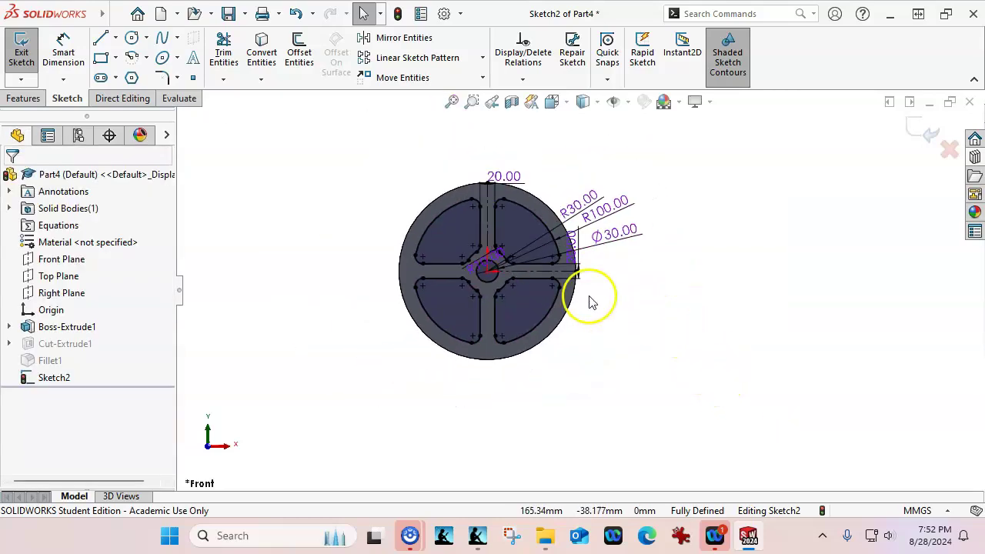
{"action": "scroll", "coordinate": [467, 287], "scroll_direction": "up", "scroll_amount": 5}
{"action": "scroll", "coordinate": [619, 200], "scroll_direction": "down", "scroll_amount": 3}
{"action": "scroll", "coordinate": [618, 167], "scroll_direction": "up", "scroll_amount": 3}
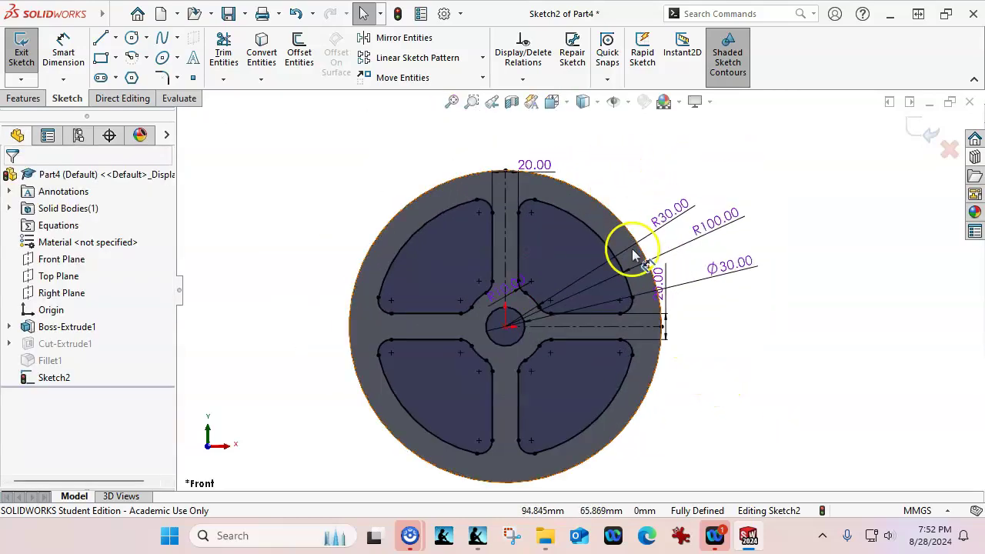
{"action": "scroll", "coordinate": [638, 270], "scroll_direction": "down", "scroll_amount": 2}
Briefly show then hide sketch relations, and move the vertical 20.00 dimension below the disc
{"action": "left_click", "coordinate": [626, 102]}
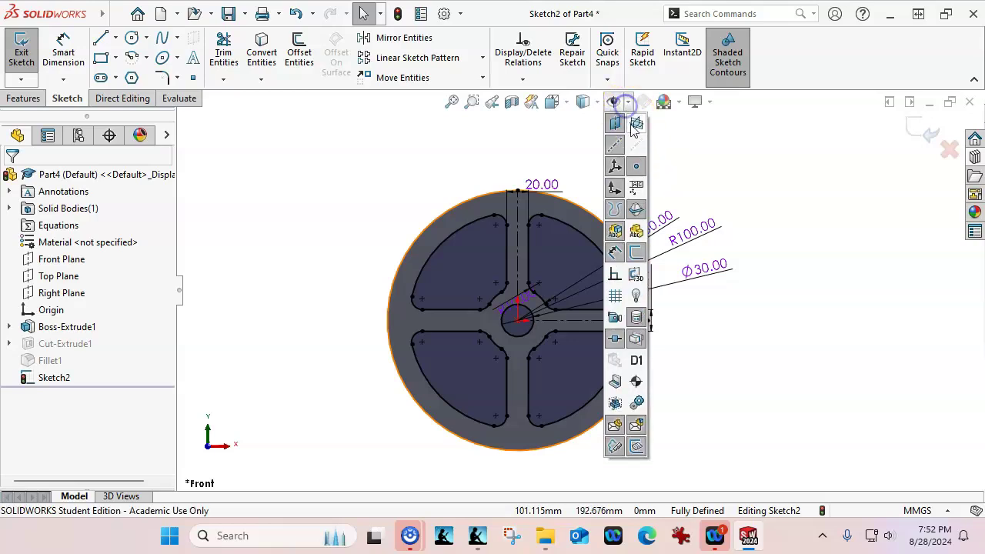
{"action": "left_click", "coordinate": [614, 275]}
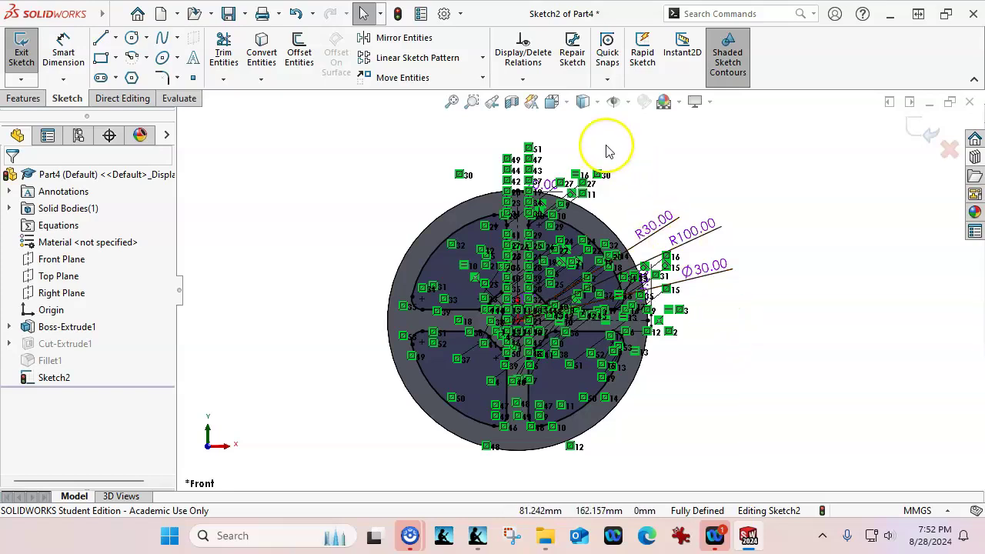
{"action": "left_click", "coordinate": [627, 101]}
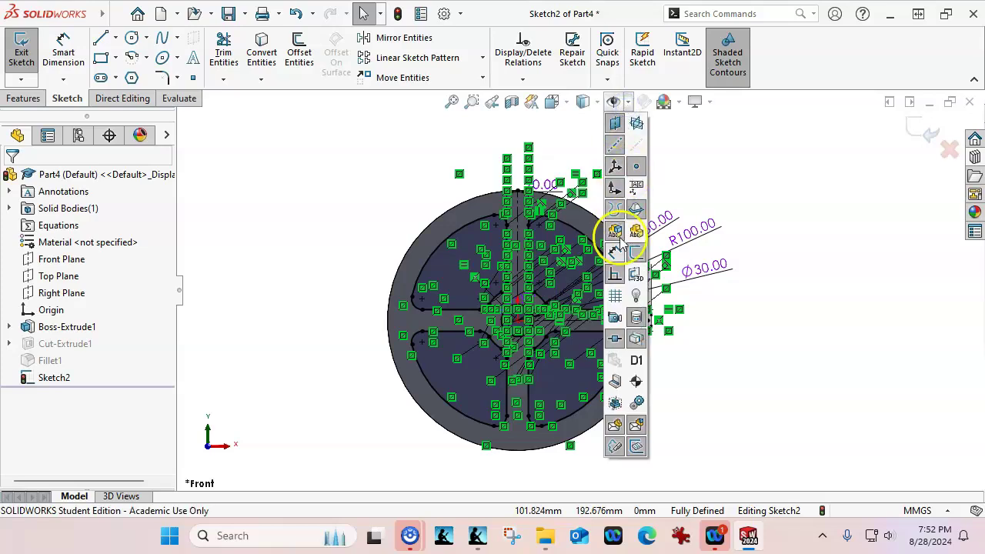
{"action": "left_click", "coordinate": [618, 304]}
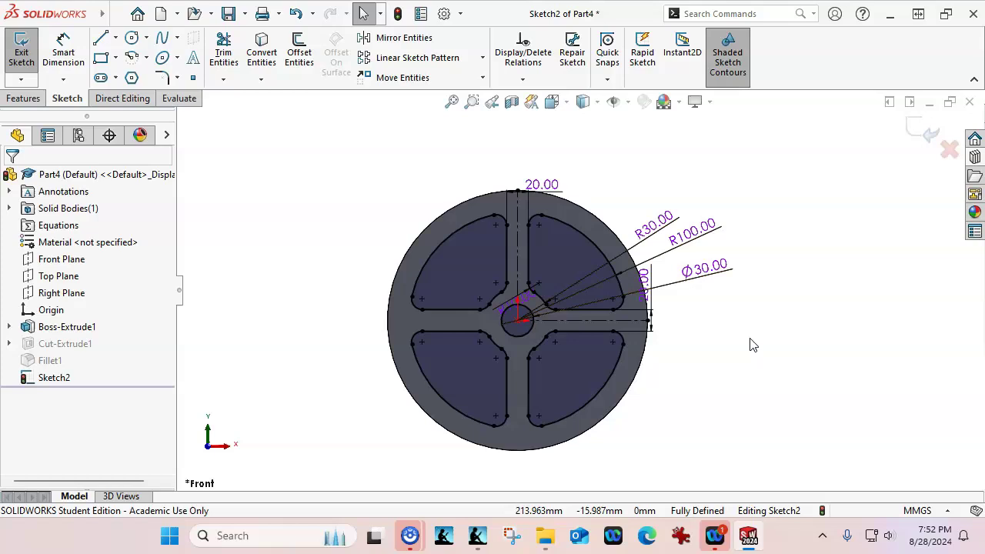
{"action": "left_click_drag", "start_coordinate": [638, 286], "coordinate": [672, 360]}
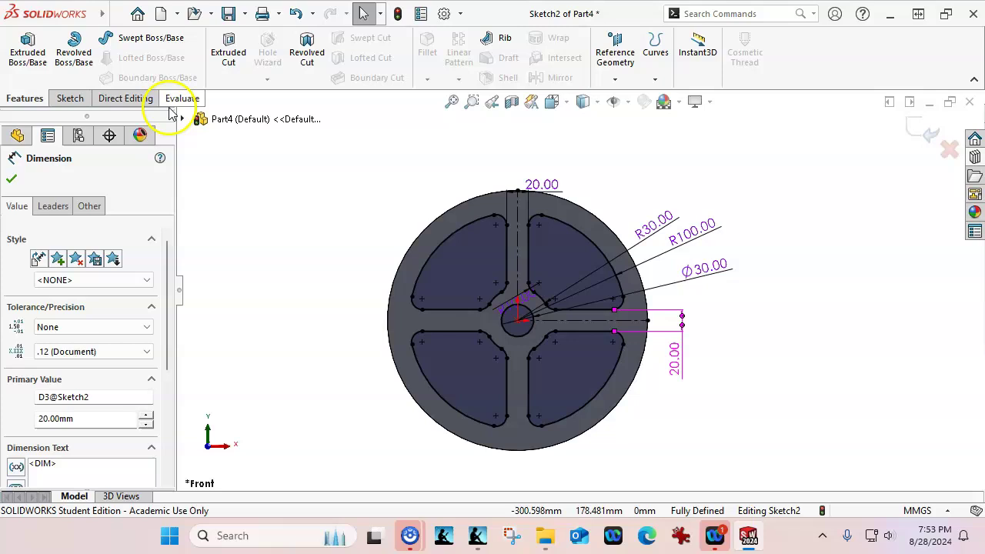
Cut the four openings and Ø30 centre hole Through All as Cut-Extrude2
{"action": "left_click", "coordinate": [232, 68]}
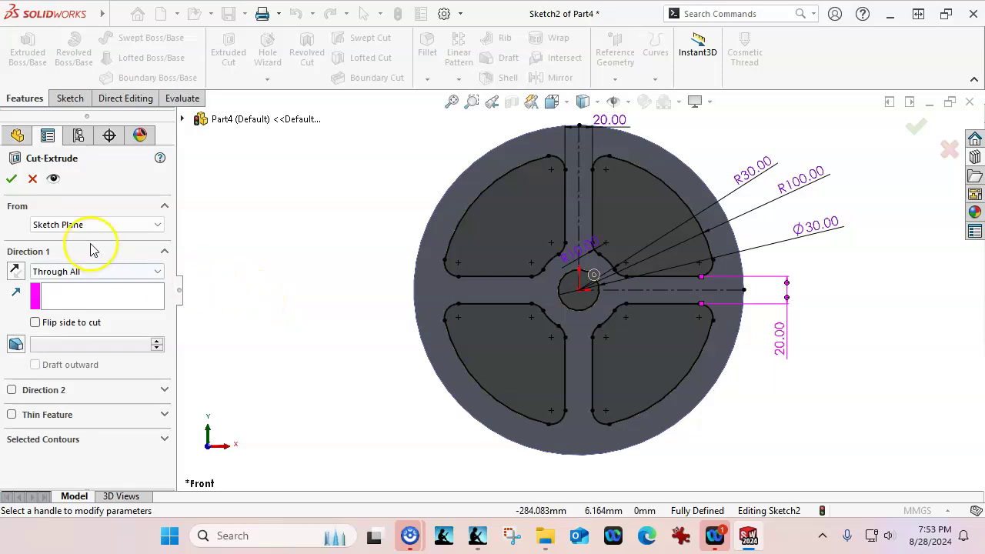
{"action": "left_click", "coordinate": [11, 178]}
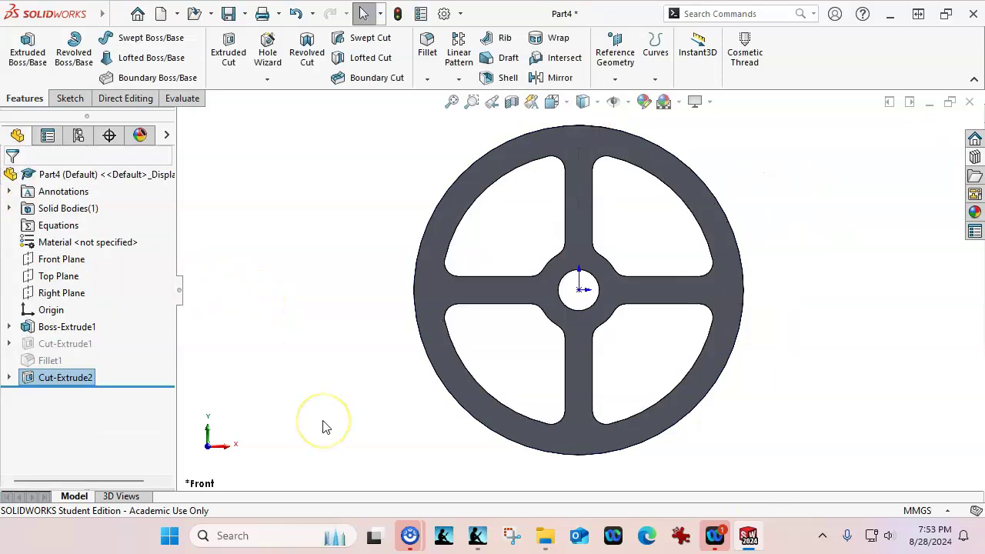
{"action": "middle_click_drag", "start_coordinate": [341, 418], "coordinate": [314, 306]}
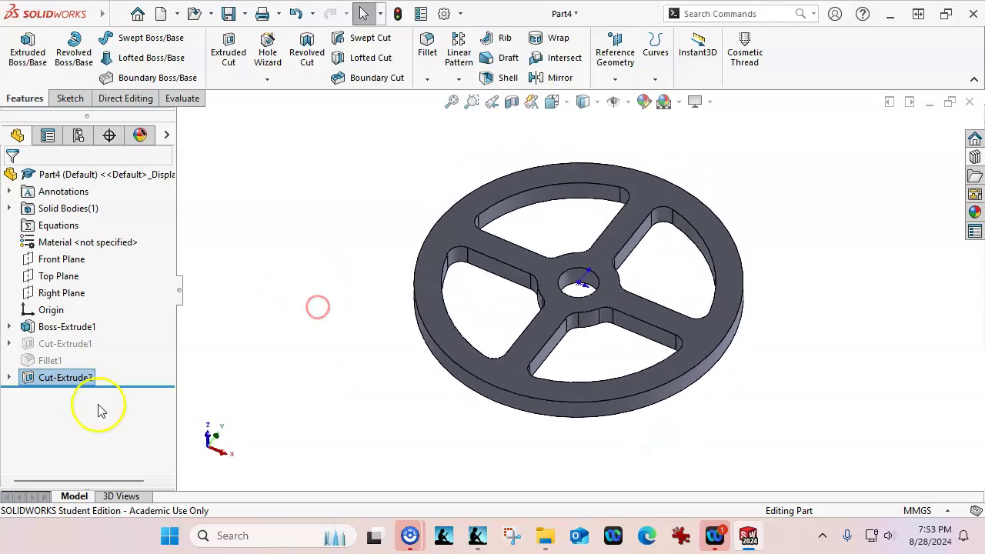
{"action": "left_click", "coordinate": [61, 378]}
{"action": "right_click", "coordinate": [62, 378]}
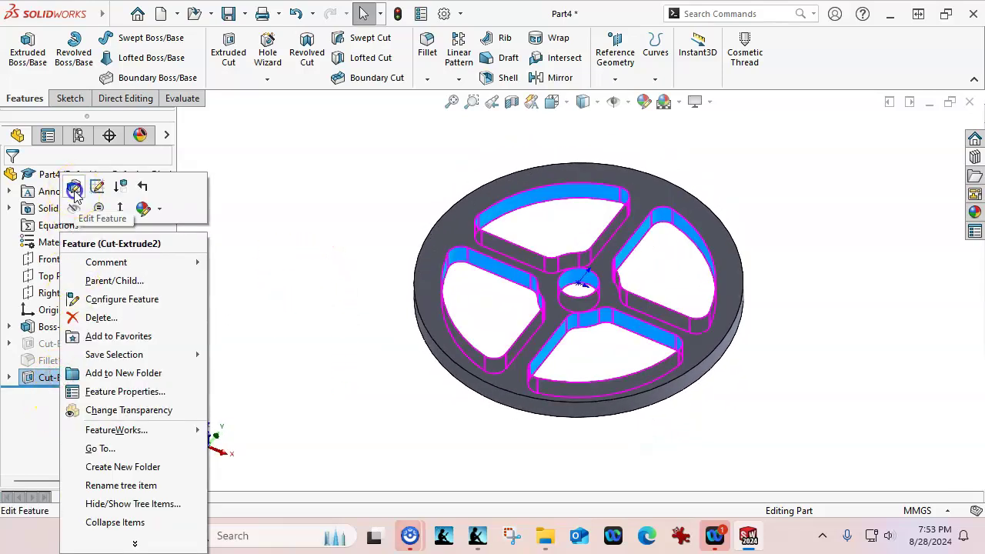
{"action": "left_click", "coordinate": [75, 193]}
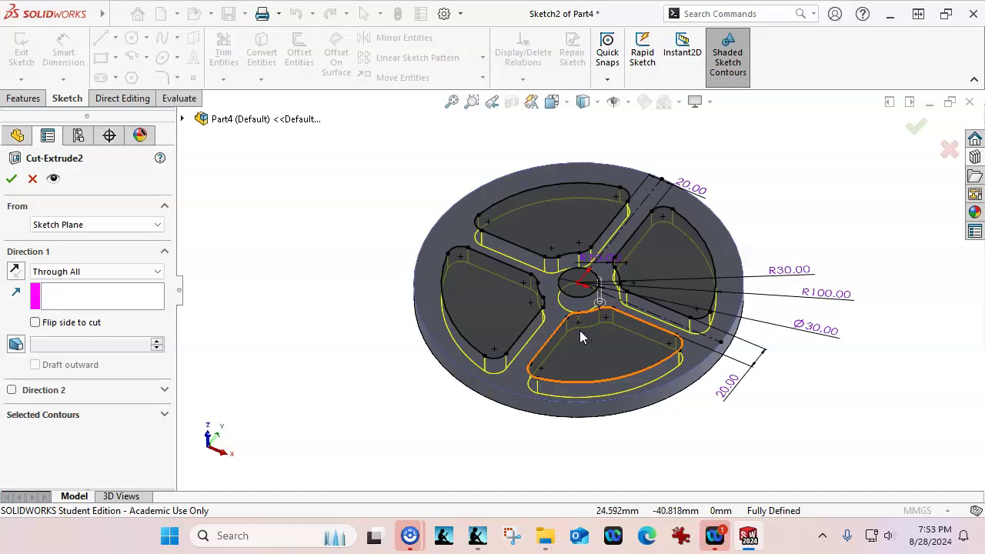
{"action": "left_click", "coordinate": [257, 259]}
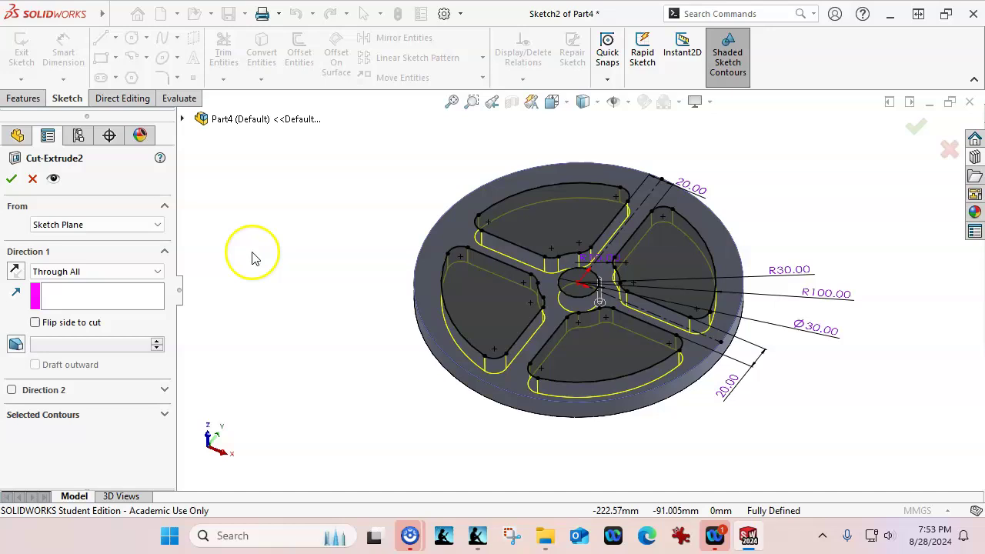
{"action": "left_click", "coordinate": [267, 234]}
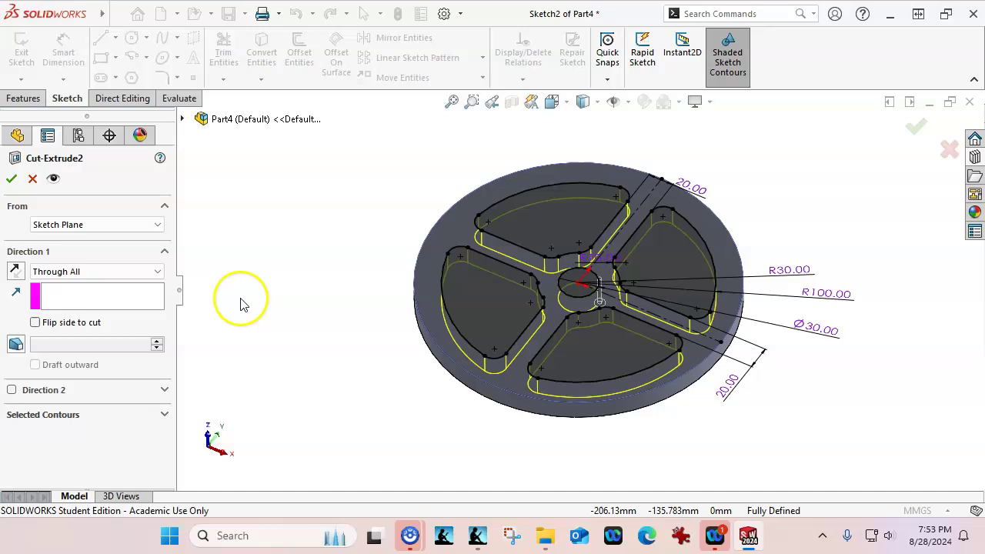
{"action": "left_click", "coordinate": [11, 178]}
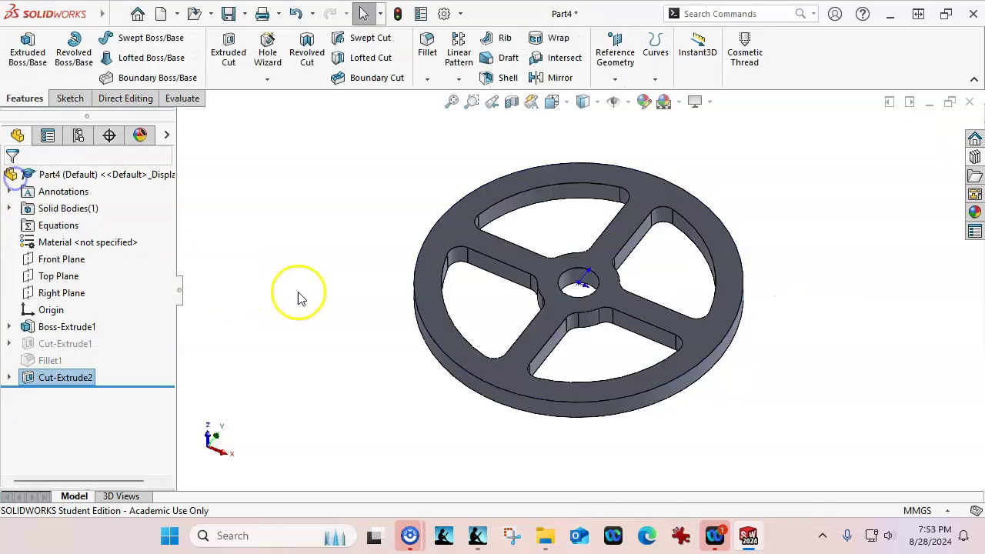
{"action": "left_click", "coordinate": [295, 297]}
{"action": "key", "text": "ctrl+1"}
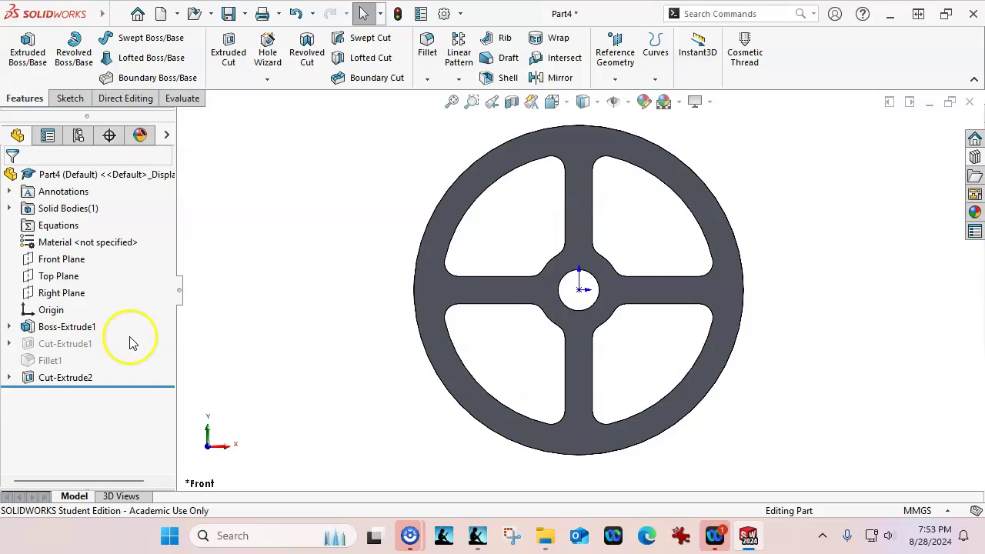
{"action": "left_click", "coordinate": [9, 377]}
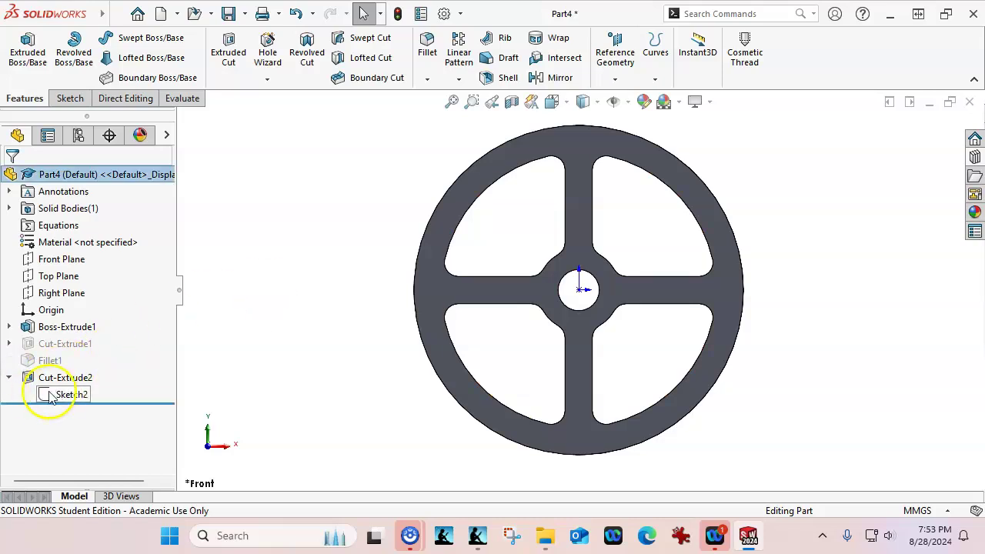
Hide the sketch under Cut-Extrude2 and enter P2-22 as the Save As file name
{"action": "left_click", "coordinate": [9, 378]}
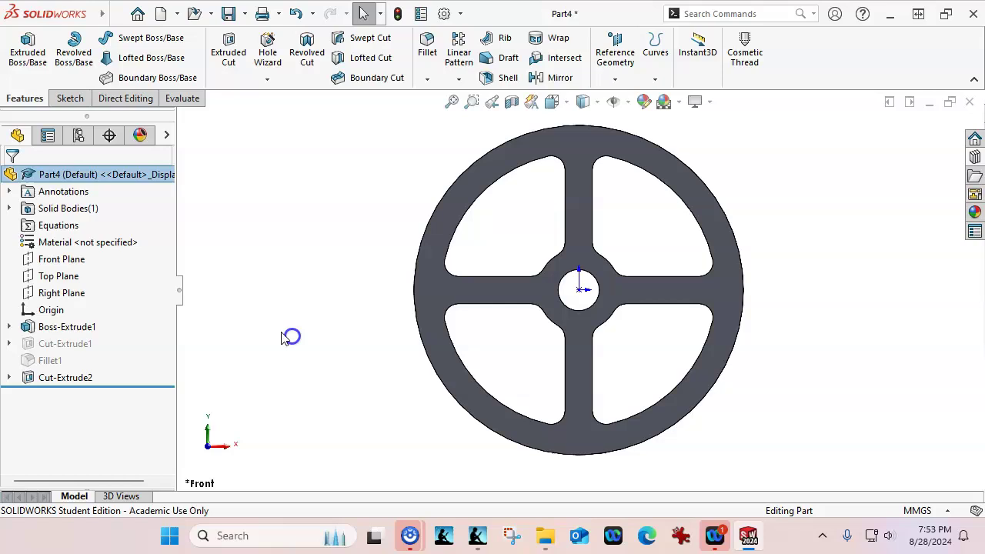
{"action": "key", "text": "ctrl+s"}
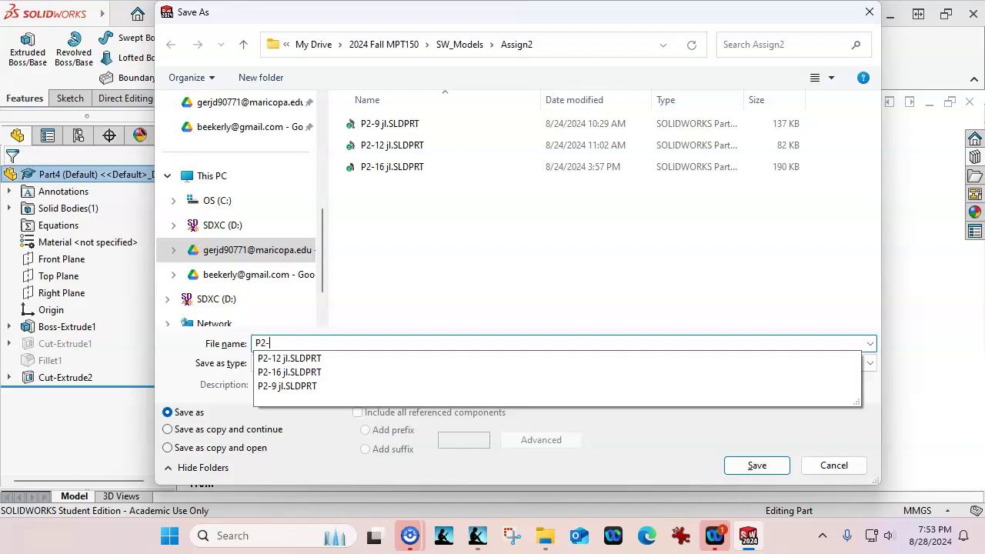
{"action": "type", "text": "P2-22 jl"}
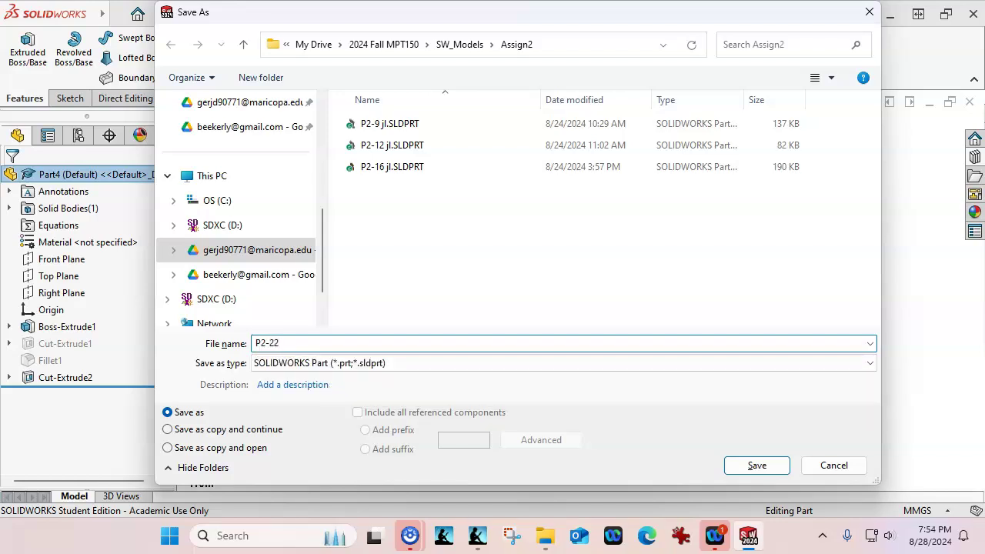